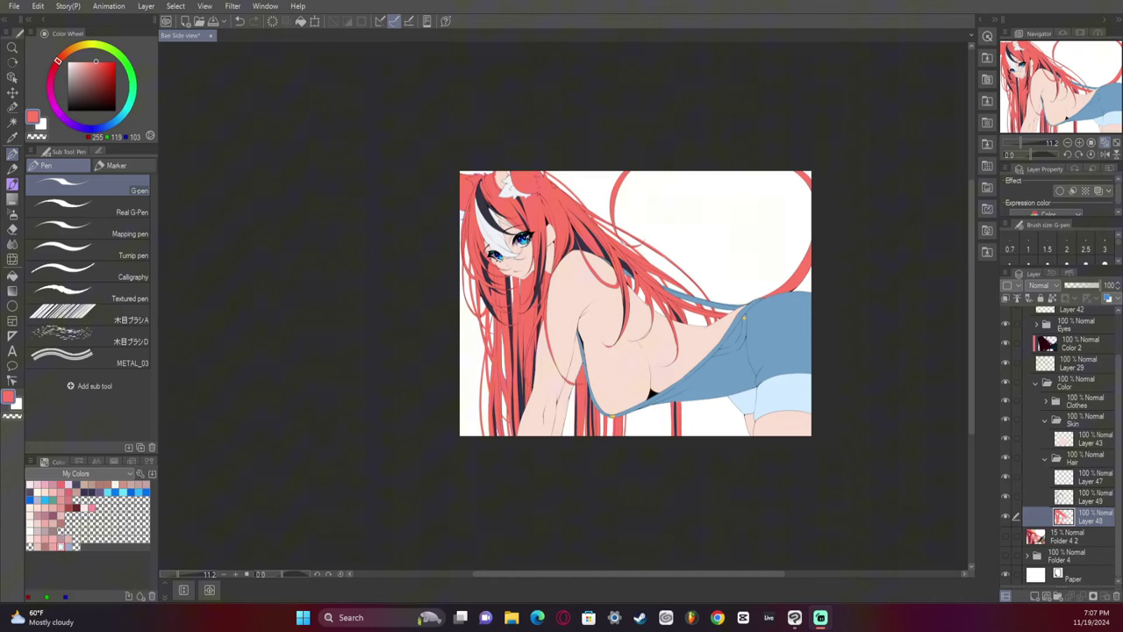
Liquify the Eyes folder to nudge the eye nearest the ear slightly inward toward the nose.
{"action": "left_click", "coordinate": [1104, 143]}
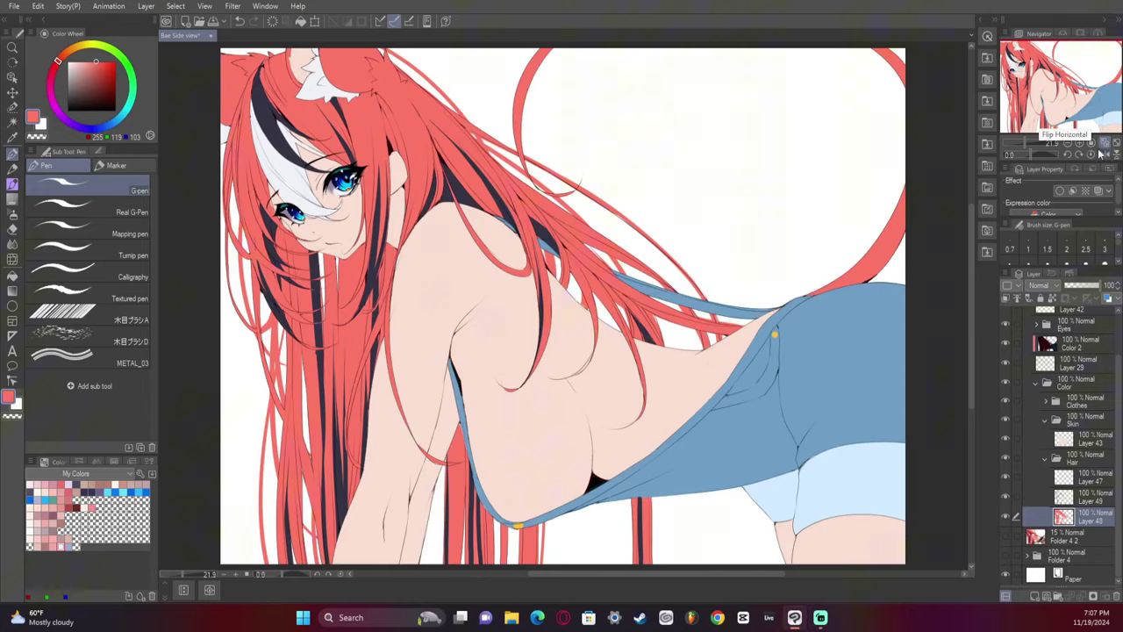
{"action": "scroll", "coordinate": [1116, 322], "scroll_direction": "up", "scroll_amount": 2}
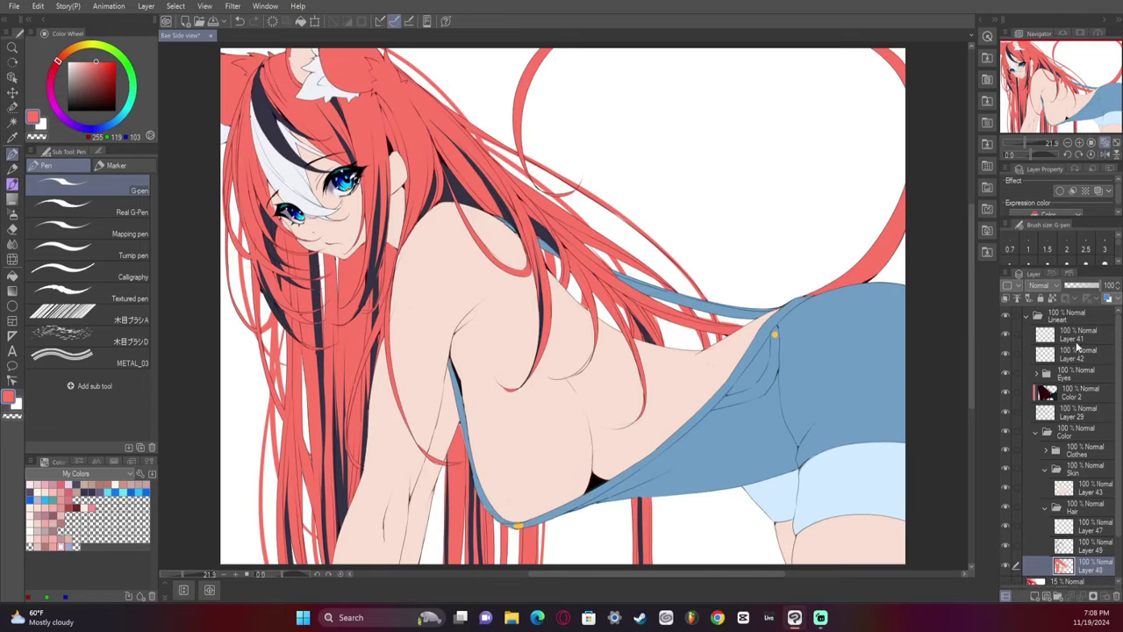
{"action": "left_click", "coordinate": [1072, 378]}
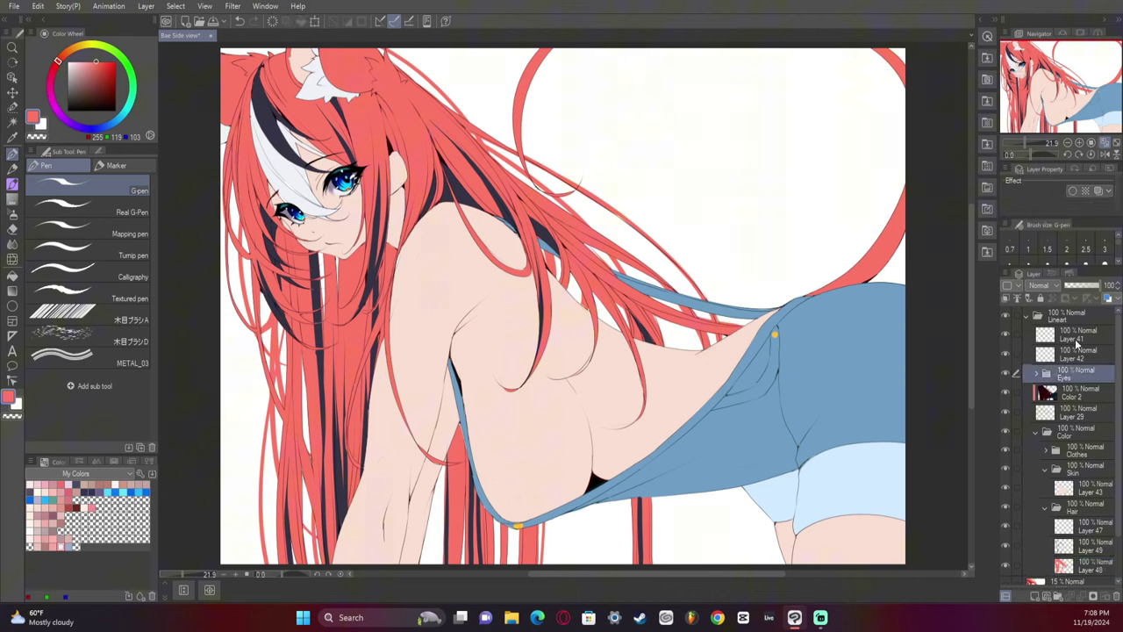
{"action": "key", "text": "j"}
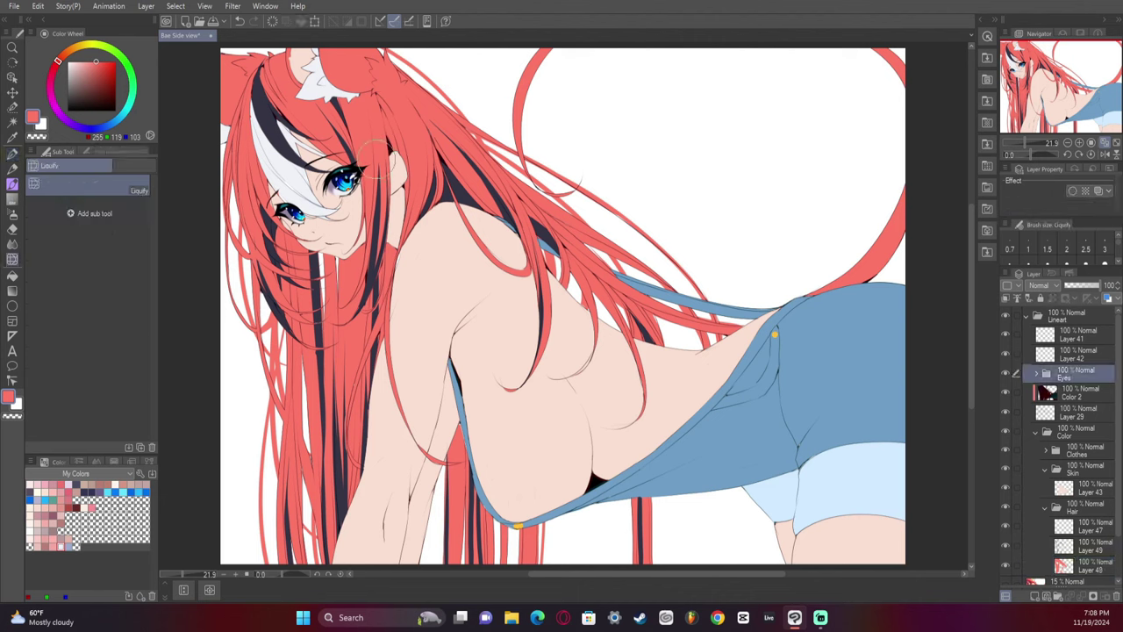
{"action": "left_click_drag", "start_coordinate": [348, 178], "coordinate": [342, 183]}
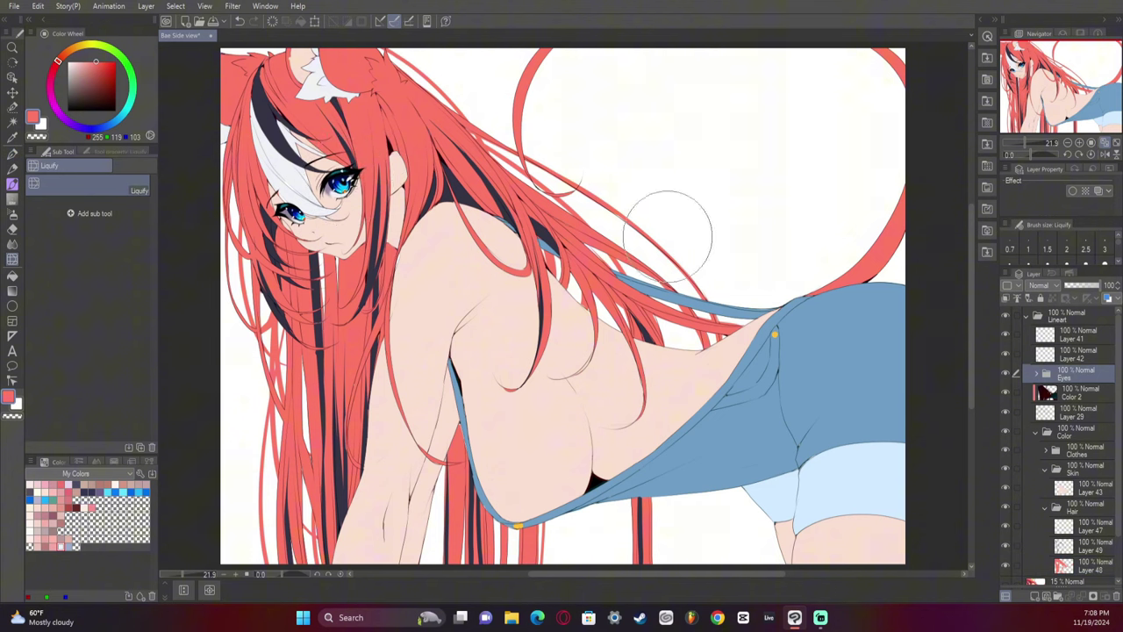
{"action": "key", "text": "ctrl+z"}
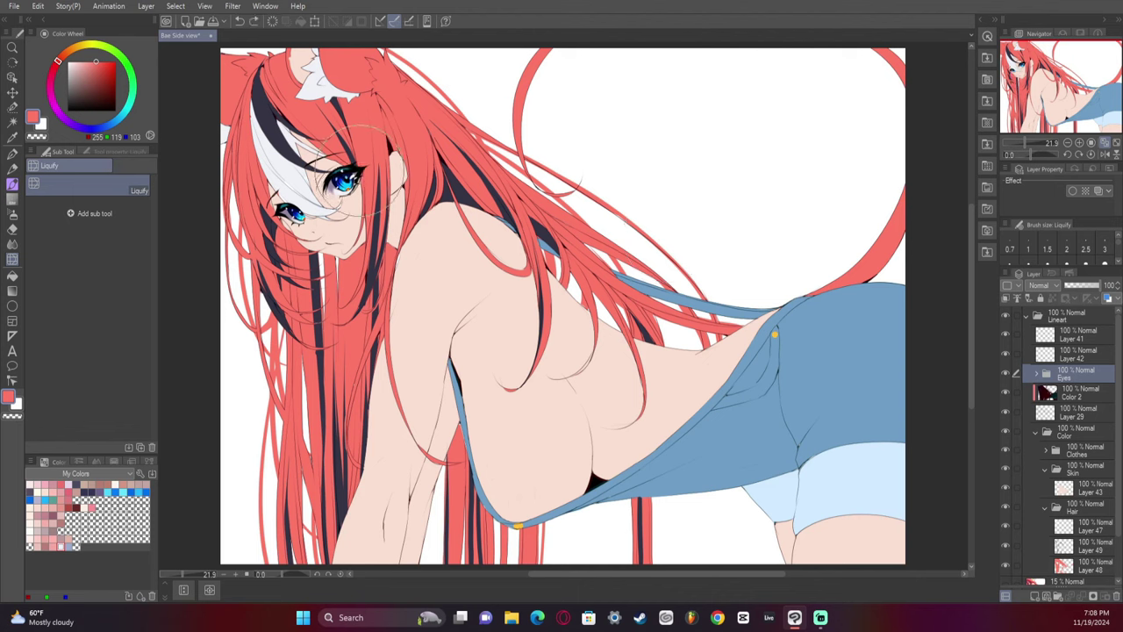
{"action": "left_click_drag", "start_coordinate": [361, 175], "coordinate": [351, 179]}
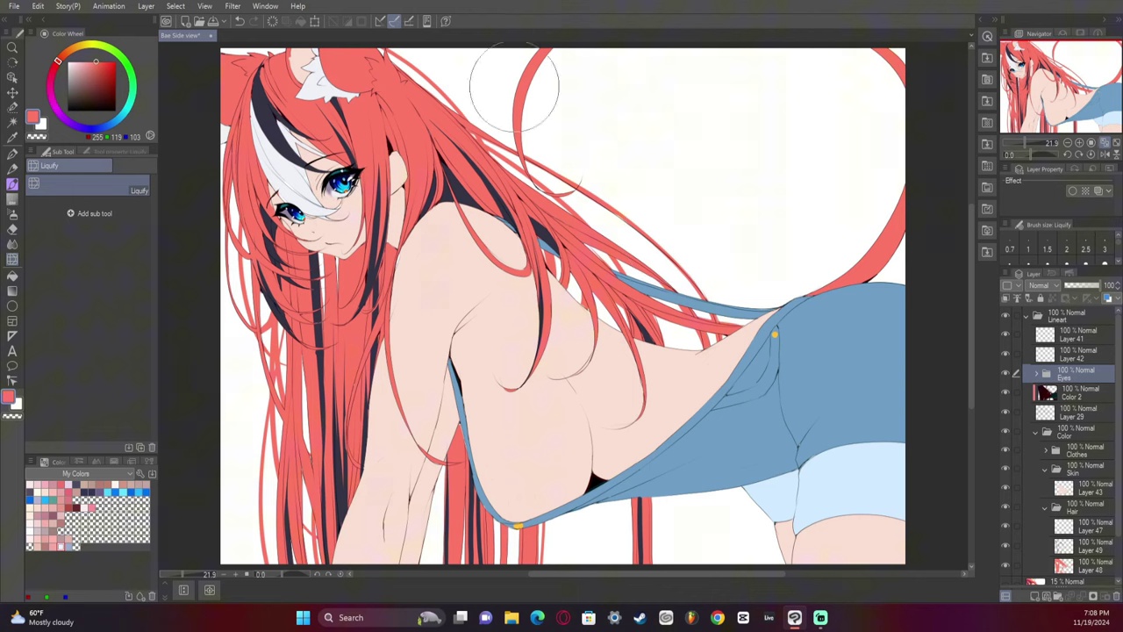
{"action": "left_click_drag", "start_coordinate": [298, 203], "coordinate": [294, 205]}
{"action": "key", "text": "ctrl+z"}
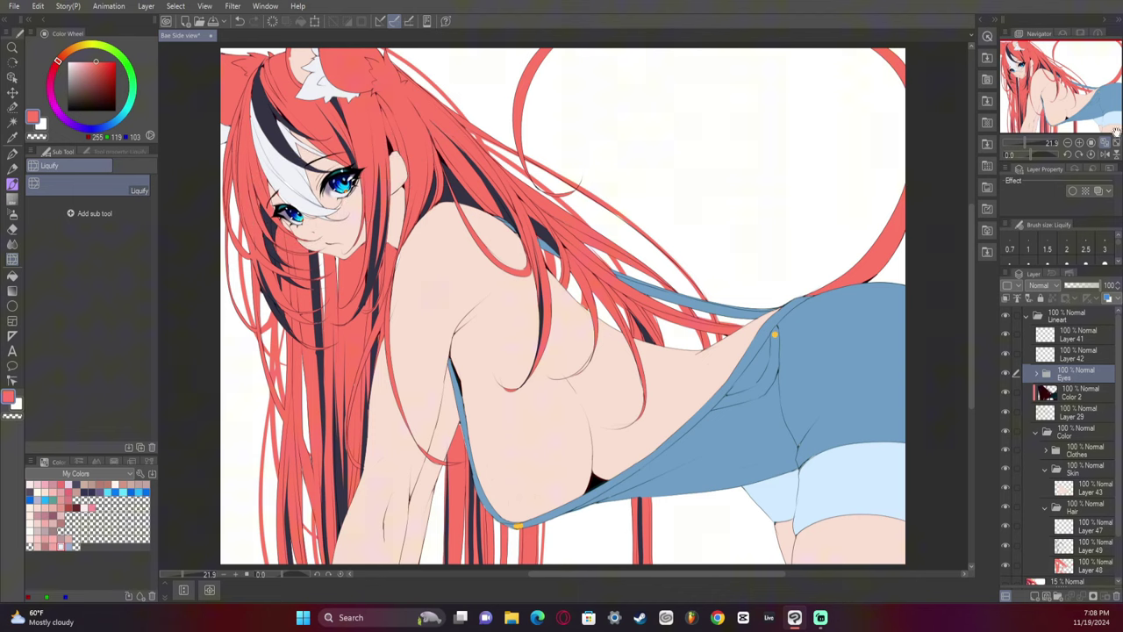
{"action": "left_click", "coordinate": [1116, 144]}
{"action": "left_click", "coordinate": [1067, 143]}
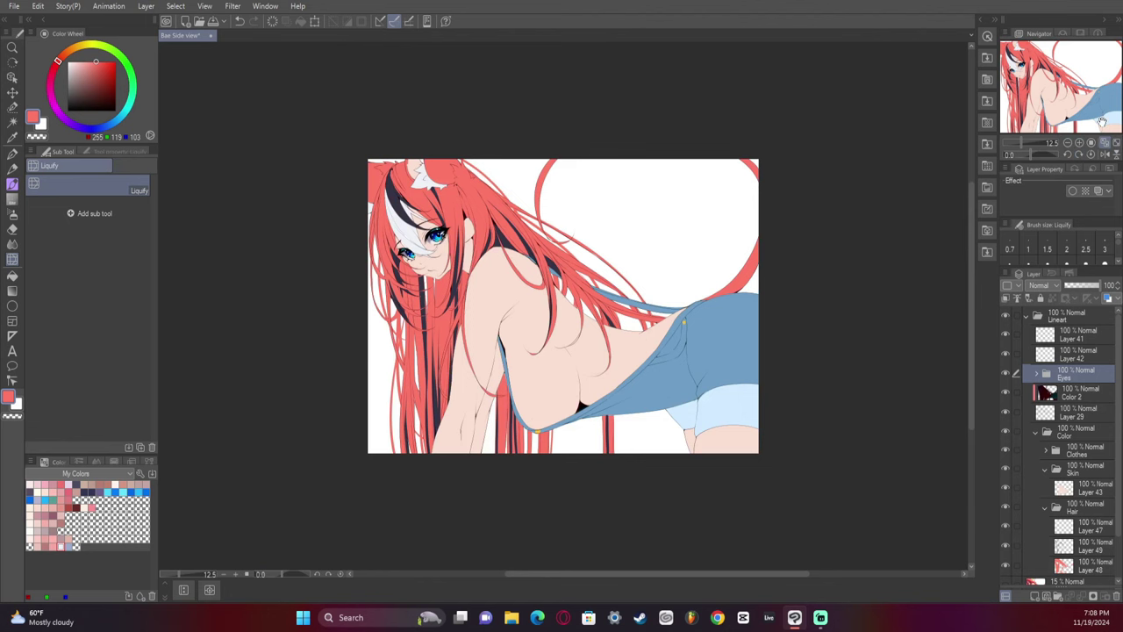
{"action": "left_click", "coordinate": [1088, 546]}
{"action": "left_click", "coordinate": [405, 218], "text": "alt"}
{"action": "left_click", "coordinate": [1006, 546]}
{"action": "left_click", "coordinate": [1006, 547]}
{"action": "left_click", "coordinate": [1072, 526]}
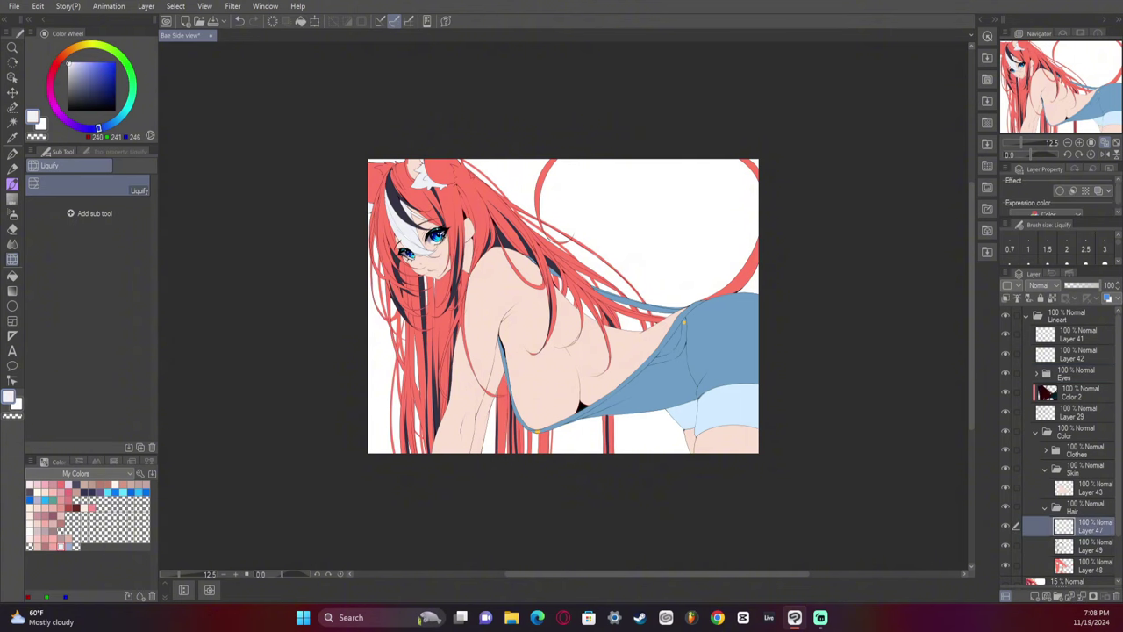
{"action": "key", "text": "p"}
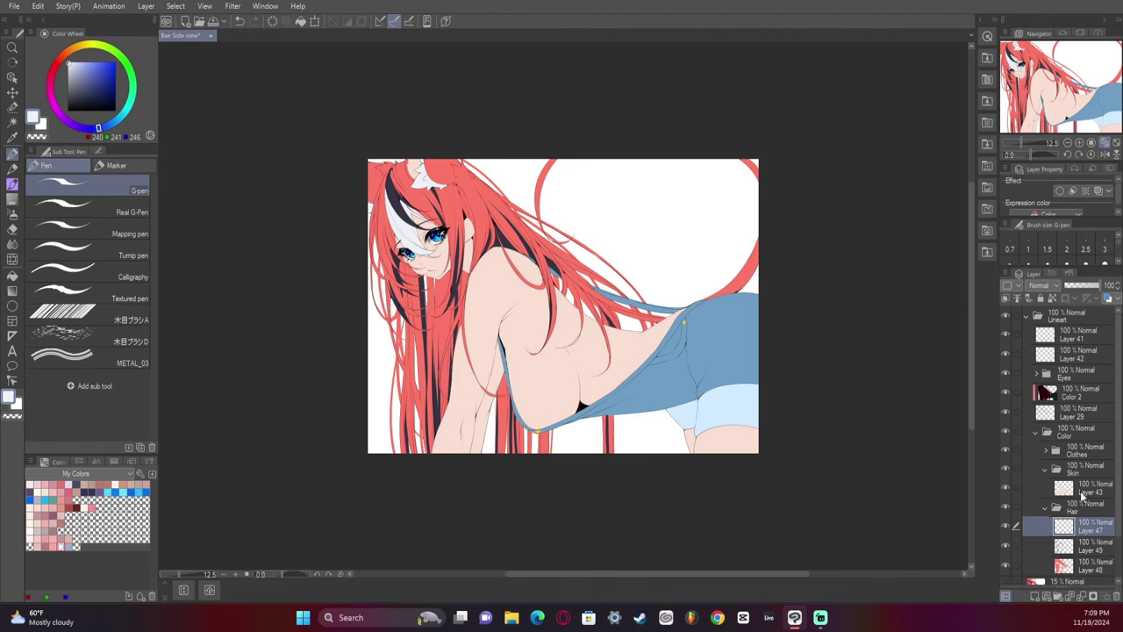
Add a new layer above the base skin layer, clip it to that layer and set its blending mode to Multiply.
{"action": "left_click", "coordinate": [1082, 493]}
{"action": "left_click", "coordinate": [1034, 596]}
{"action": "left_click", "coordinate": [1006, 299]}
{"action": "left_click", "coordinate": [1044, 286]}
{"action": "left_click", "coordinate": [1046, 323]}
Fill the far arm with a greyish pink shadow colour (208, 177, 173) on the clipped Multiply layer.
{"action": "left_click", "coordinate": [58, 60]}
{"action": "left_click", "coordinate": [74, 67]}
{"action": "left_click", "coordinate": [76, 71]}
{"action": "key", "text": "g"}
{"action": "left_click", "coordinate": [499, 372]}
{"action": "left_click", "coordinate": [489, 396]}
{"action": "key", "text": "p"}
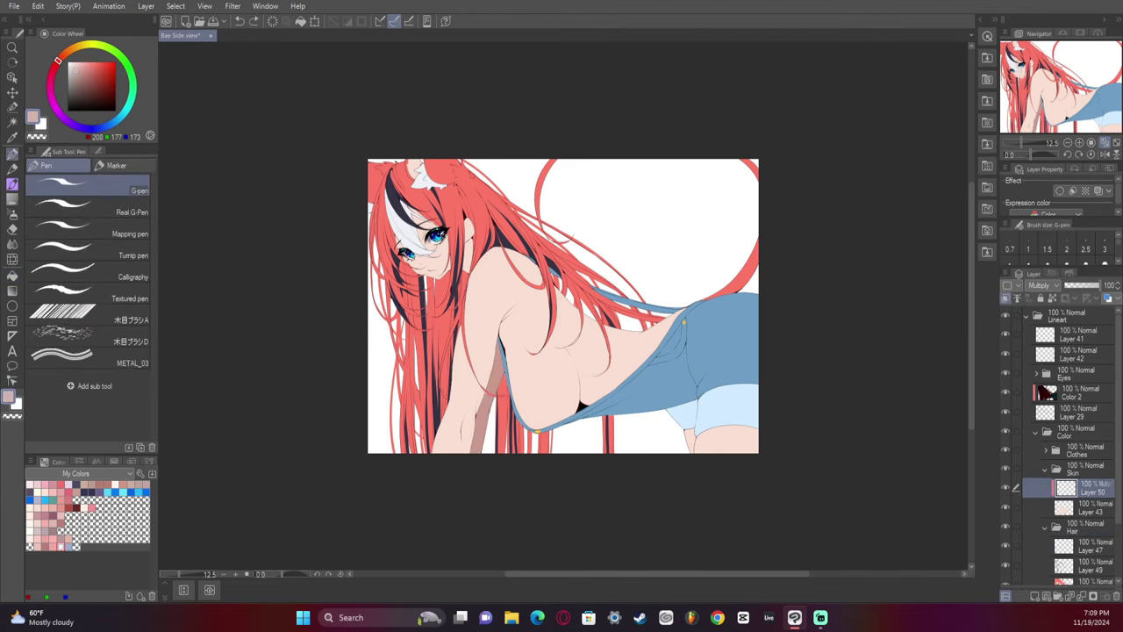
Sample the base skin colour (248, 222, 209) and fill the near arm, torso and shoulder with it on the Multiply layer.
{"action": "left_click", "coordinate": [1093, 506]}
{"action": "left_click", "coordinate": [519, 369], "text": "alt"}
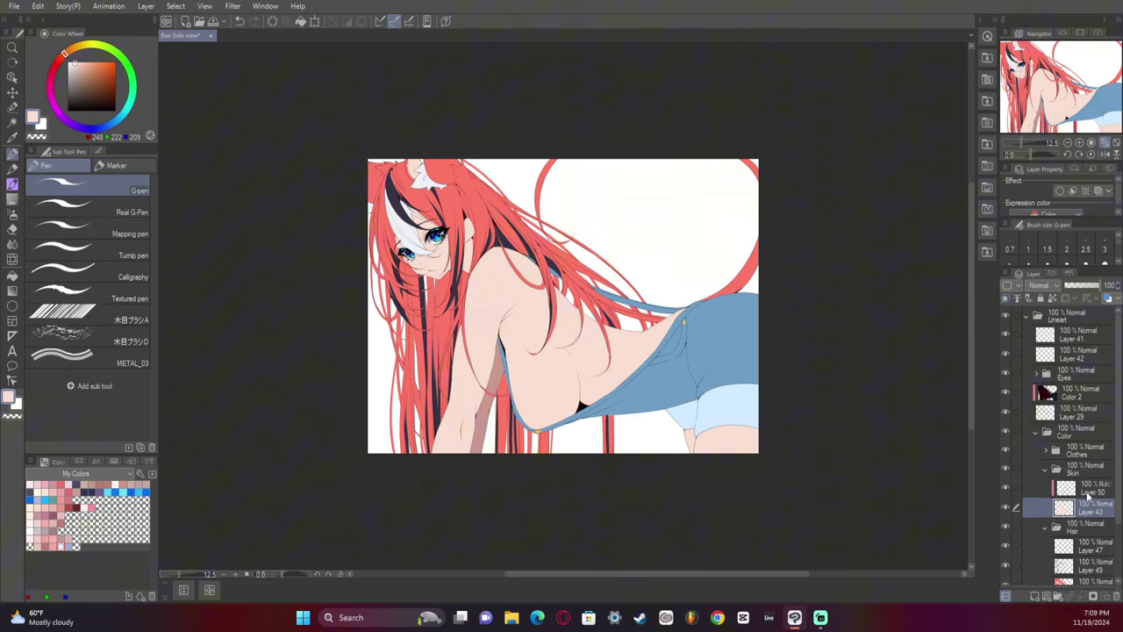
{"action": "left_click", "coordinate": [1087, 488]}
{"action": "key", "text": "g"}
{"action": "left_click", "coordinate": [470, 388]}
{"action": "left_click", "coordinate": [516, 363]}
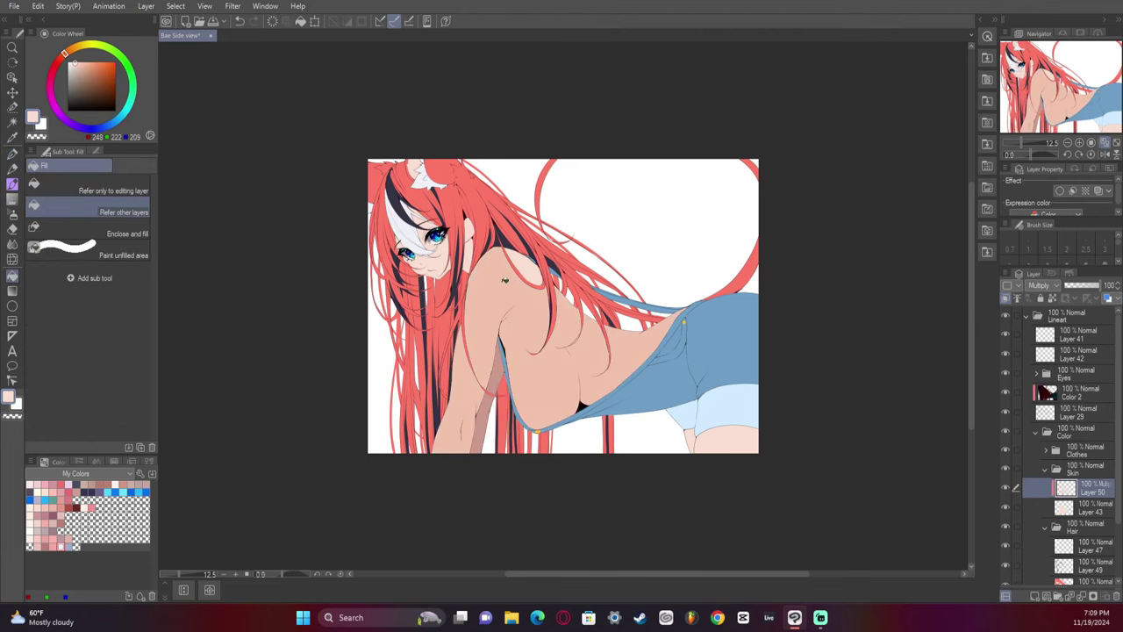
{"action": "left_click", "coordinate": [528, 265]}
{"action": "key", "text": "p"}
{"action": "left_click", "coordinate": [1091, 507]}
{"action": "left_click", "coordinate": [40, 507]}
{"action": "left_click", "coordinate": [51, 507]}
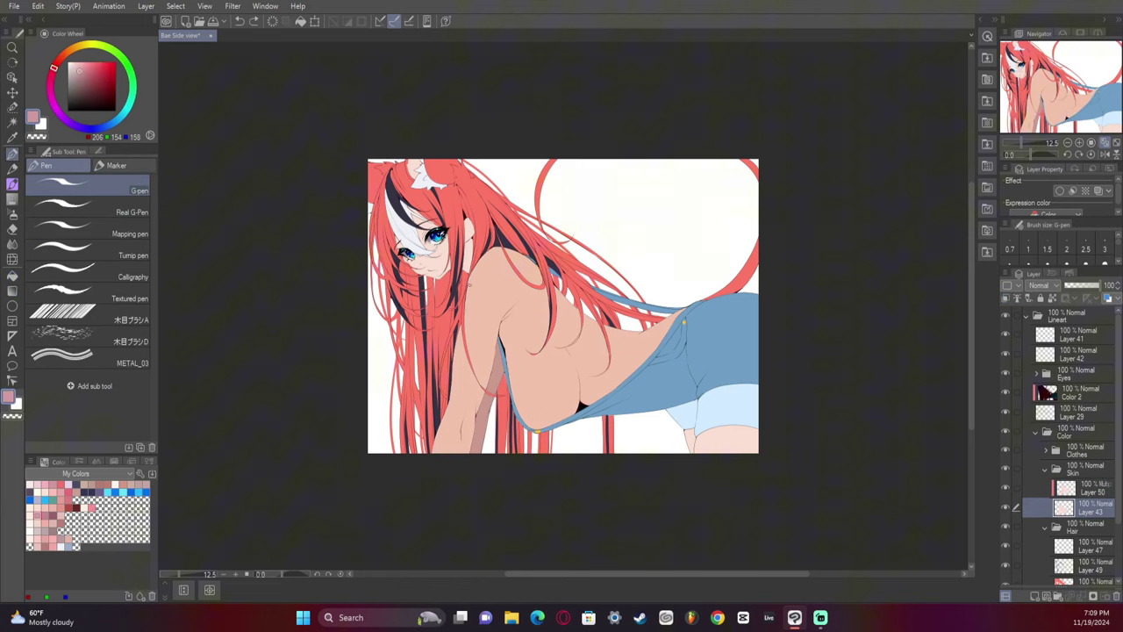
{"action": "left_click", "coordinate": [39, 508]}
Fill the thigh with the pale skin tone (248, 222, 209) on the clipped layer, keeping its blending mode at Multiply.
{"action": "left_click", "coordinate": [1088, 488]}
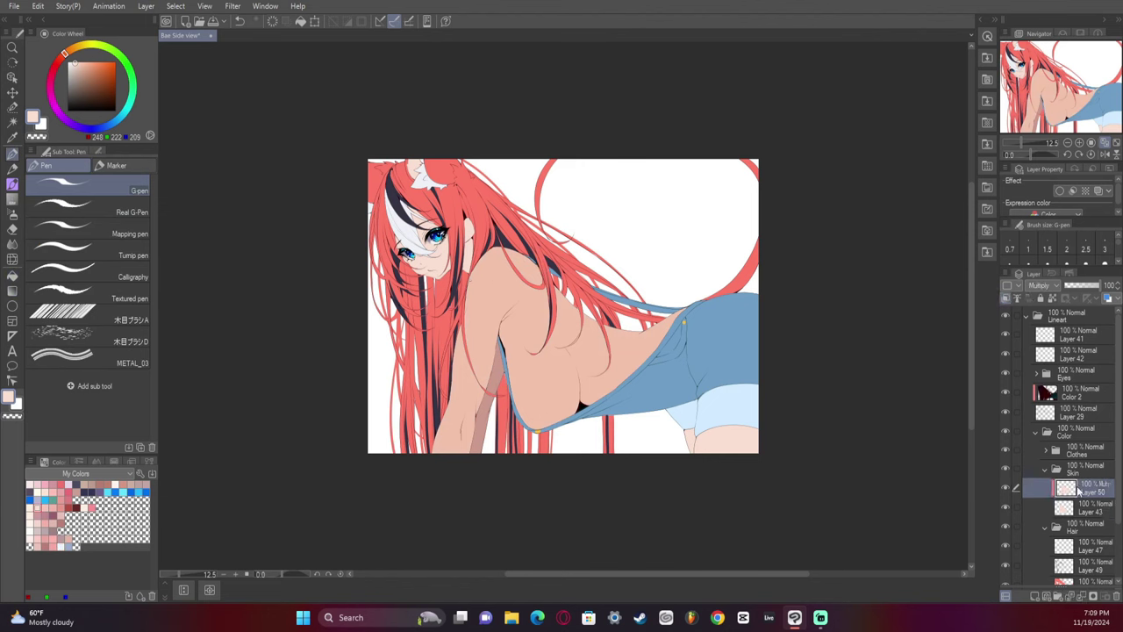
{"action": "left_click", "coordinate": [1040, 285]}
{"action": "left_click", "coordinate": [1038, 298]}
{"action": "left_click", "coordinate": [1040, 286]}
{"action": "left_click", "coordinate": [1048, 323]}
{"action": "key", "text": "g"}
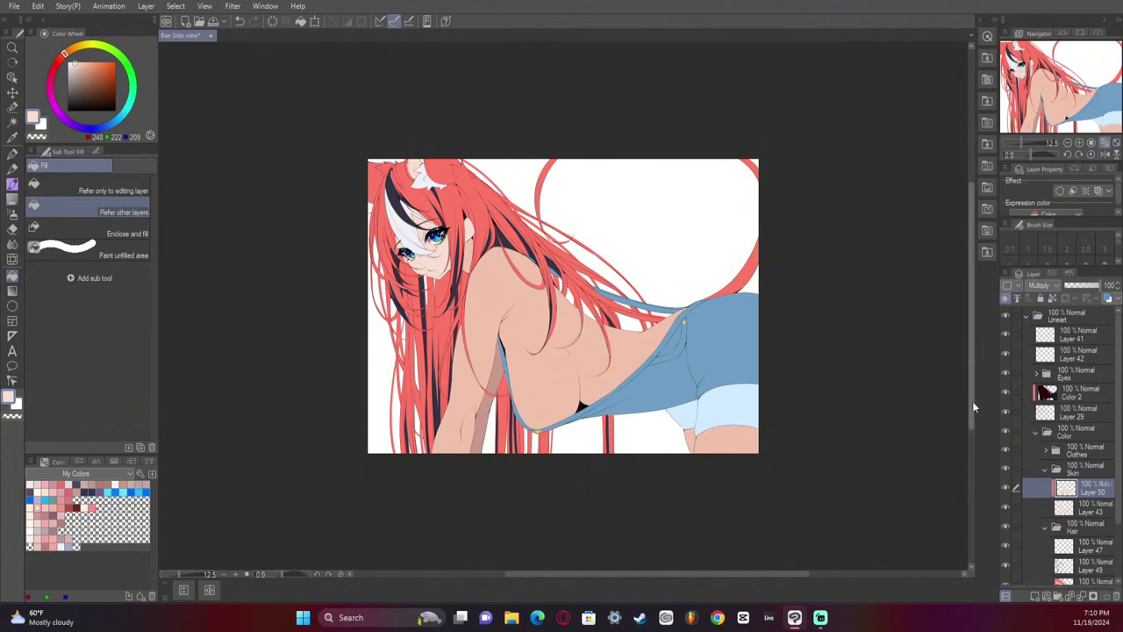
Paint a small shadow on the near forearm in the far arm's shadow colour (209, 177, 173) and soften it with Blur.
{"action": "left_click", "coordinate": [1104, 153]}
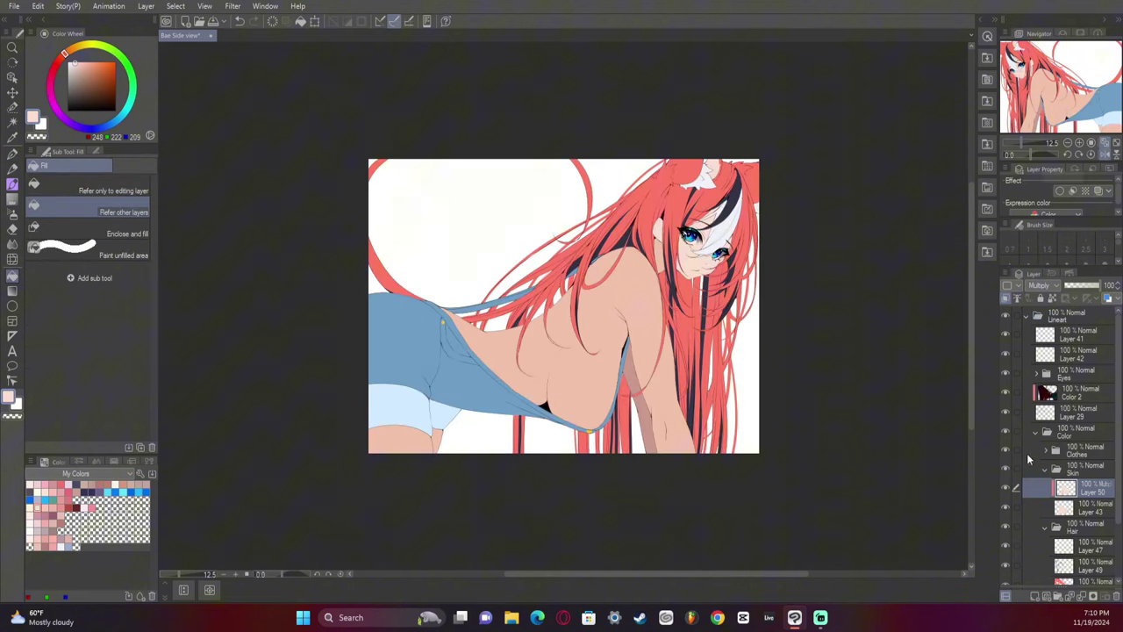
{"action": "left_click", "coordinate": [12, 215]}
{"action": "key", "text": "ctrl+d"}
{"action": "mouse_move", "coordinate": [647, 437]}
{"action": "left_mouse_down"}
{"action": "mouse_move", "coordinate": [644, 426]}
{"action": "mouse_move", "coordinate": [665, 442]}
{"action": "left_mouse_up"}
{"action": "left_click", "coordinate": [1050, 285]}
{"action": "left_click", "coordinate": [1045, 297]}
{"action": "left_click", "coordinate": [634, 377], "text": "alt"}
{"action": "left_click", "coordinate": [1050, 285]}
{"action": "left_click", "coordinate": [1046, 323]}
{"action": "key", "text": "p"}
{"action": "key", "text": "ctrl+z"}
{"action": "key", "text": "j"}
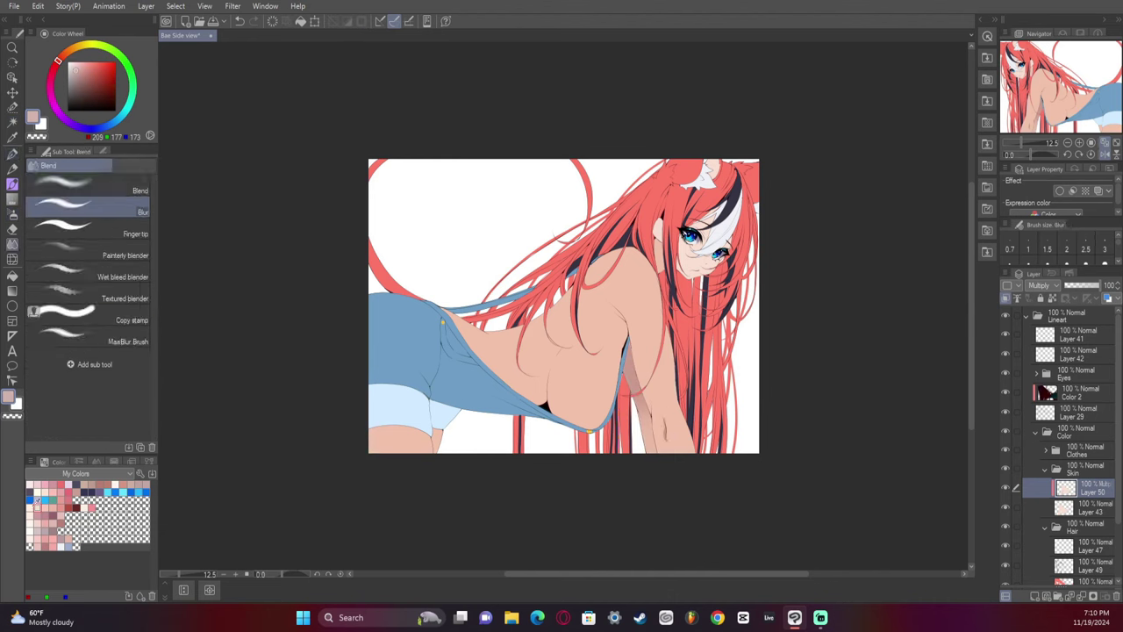
Outline an oval highlight on the side of the chest with the G-pen and transparent colour, redoing strokes until the curve is clean.
{"action": "left_click", "coordinate": [36, 507]}
{"action": "key", "text": "p"}
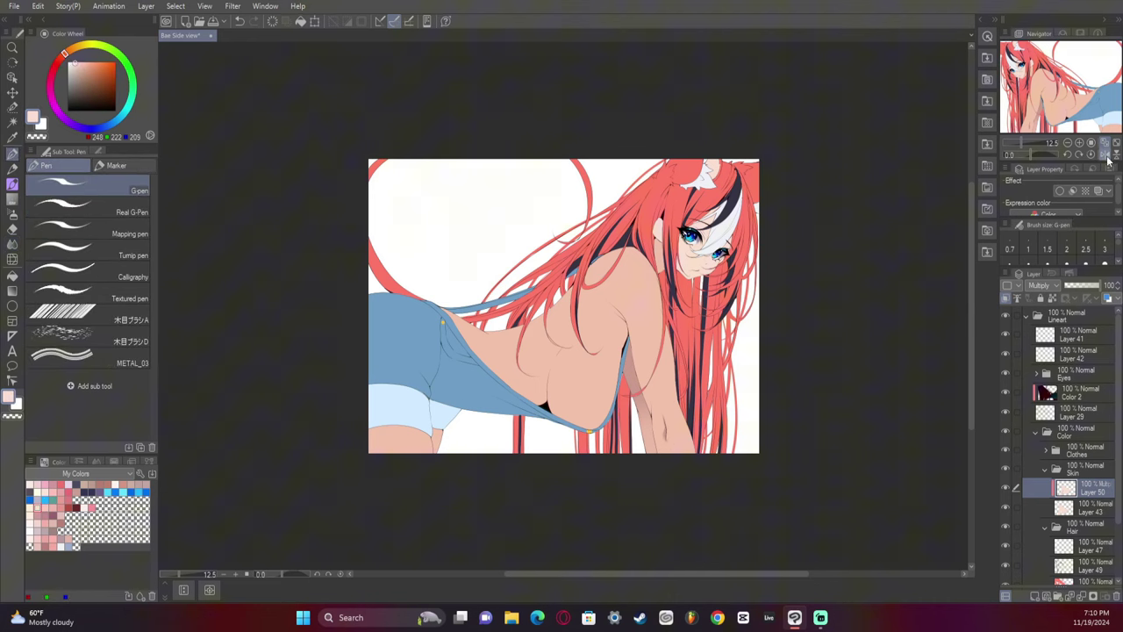
{"action": "left_click", "coordinate": [1104, 154]}
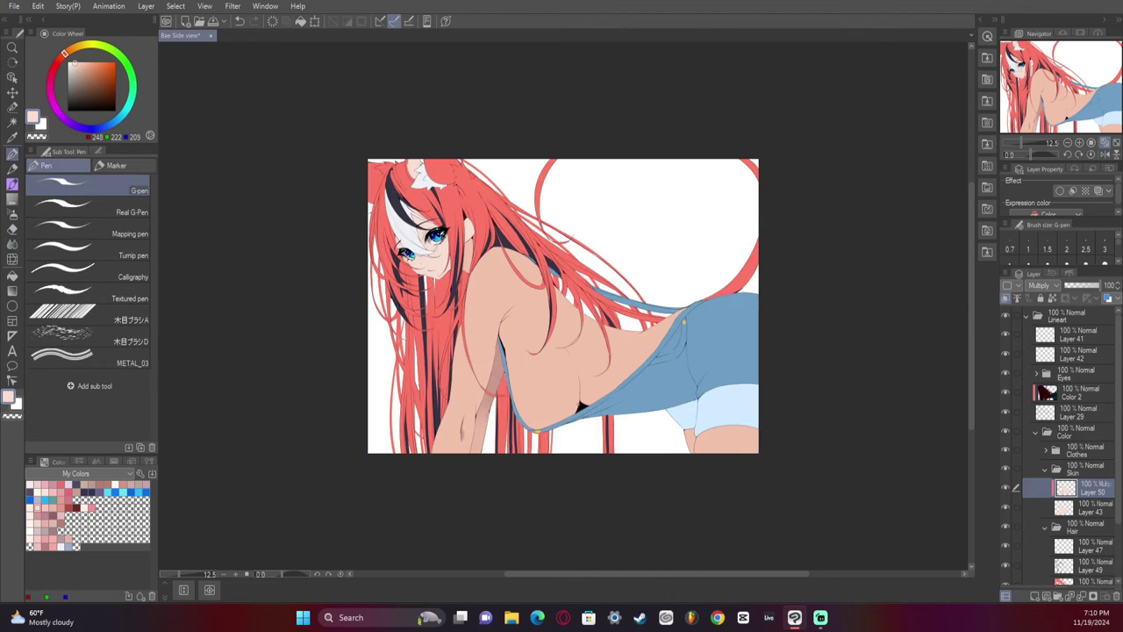
{"action": "key", "text": "ctrl+z"}
{"action": "left_click_drag", "start_coordinate": [579, 393], "coordinate": [589, 366]}
{"action": "key", "text": "ctrl+z"}
{"action": "mouse_move", "coordinate": [575, 408]}
{"action": "left_mouse_down"}
{"action": "mouse_move", "coordinate": [549, 407]}
{"action": "mouse_move", "coordinate": [544, 386]}
{"action": "left_mouse_up"}
{"action": "key", "text": "ctrl+z"}
{"action": "key", "text": "ctrl+z"}
{"action": "left_click_drag", "start_coordinate": [566, 351], "coordinate": [579, 376]}
{"action": "key", "text": "ctrl+z"}
Clear the shading inside the oval chest outline with the Refer other layers fill in transparent colour.
{"action": "key", "text": "g"}
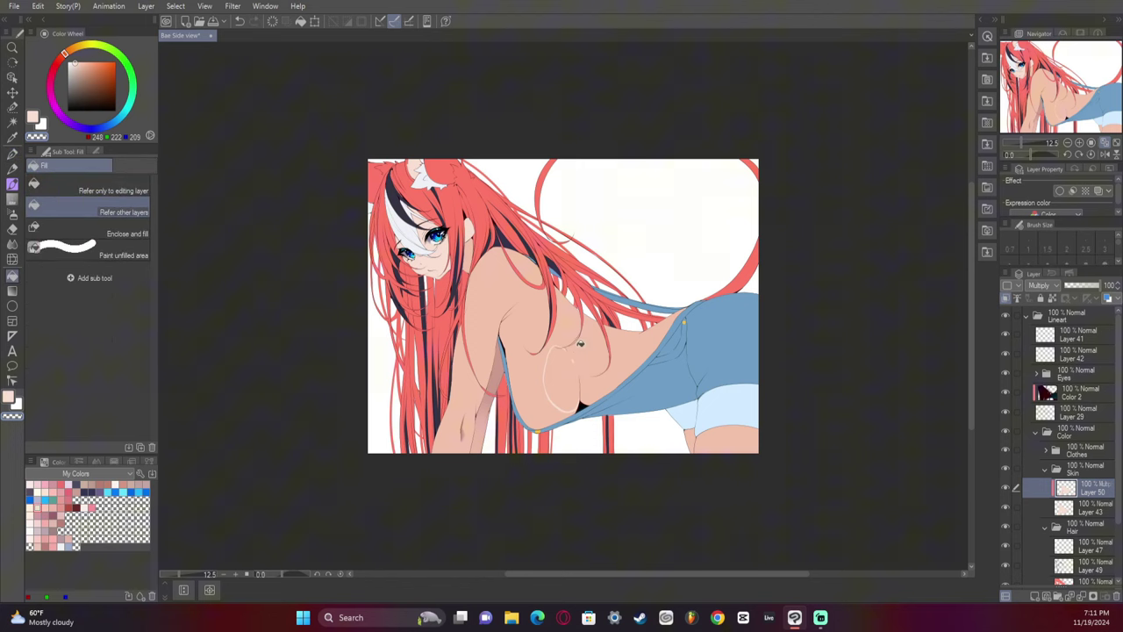
{"action": "left_click", "coordinate": [568, 366]}
{"action": "key", "text": "ctrl+z"}
{"action": "left_click", "coordinate": [97, 151]}
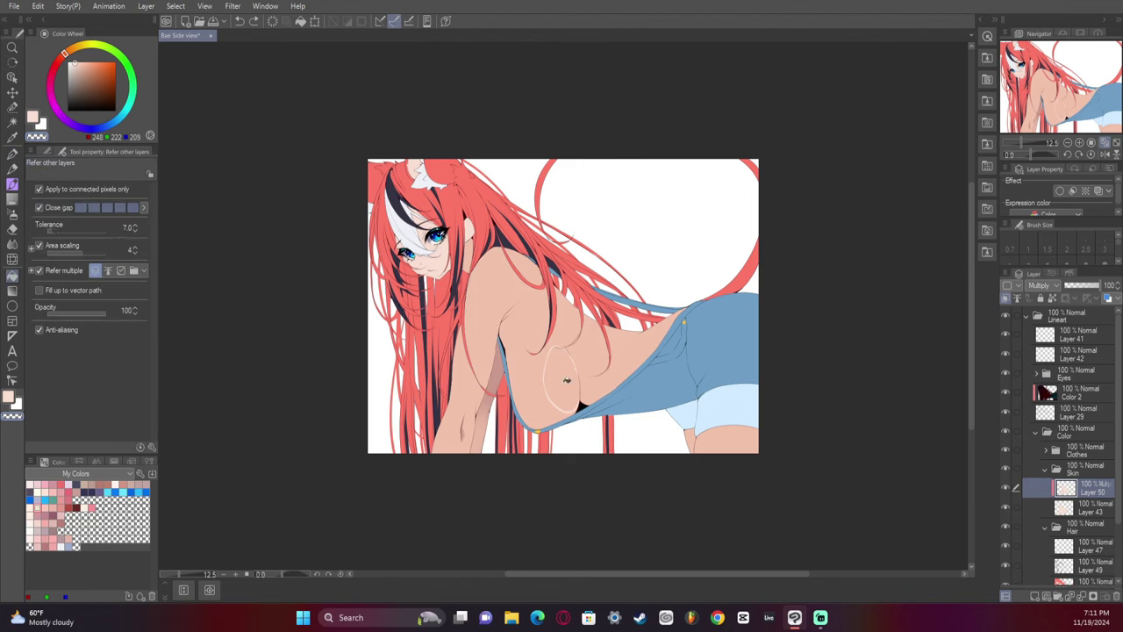
{"action": "left_click", "coordinate": [566, 379]}
Soften the edges of the chest highlight with the Blur tool at brush size 120.
{"action": "key", "text": "j"}
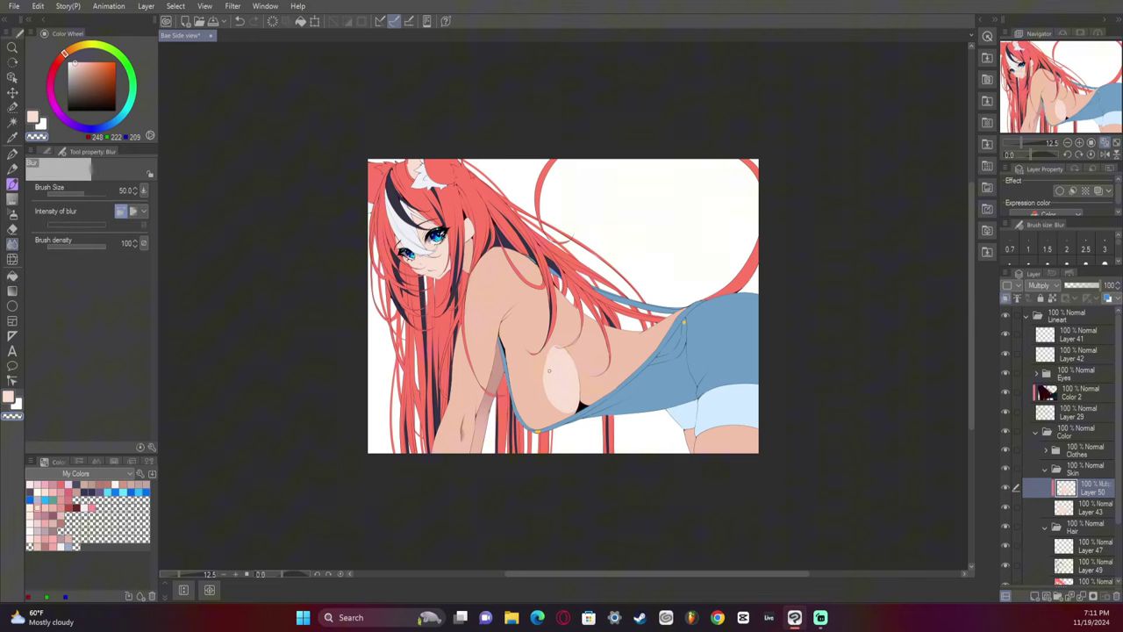
{"action": "key", "text": "bracketright"}
{"action": "key", "text": "bracketright"}
{"action": "key", "text": "bracketright"}
{"action": "key", "text": "bracketright"}
{"action": "key", "text": "bracketright"}
{"action": "key", "text": "ctrl+z"}
Outline a highlight on top of the near shoulder in transparent colour and clear the shading inside it.
{"action": "key", "text": "p"}
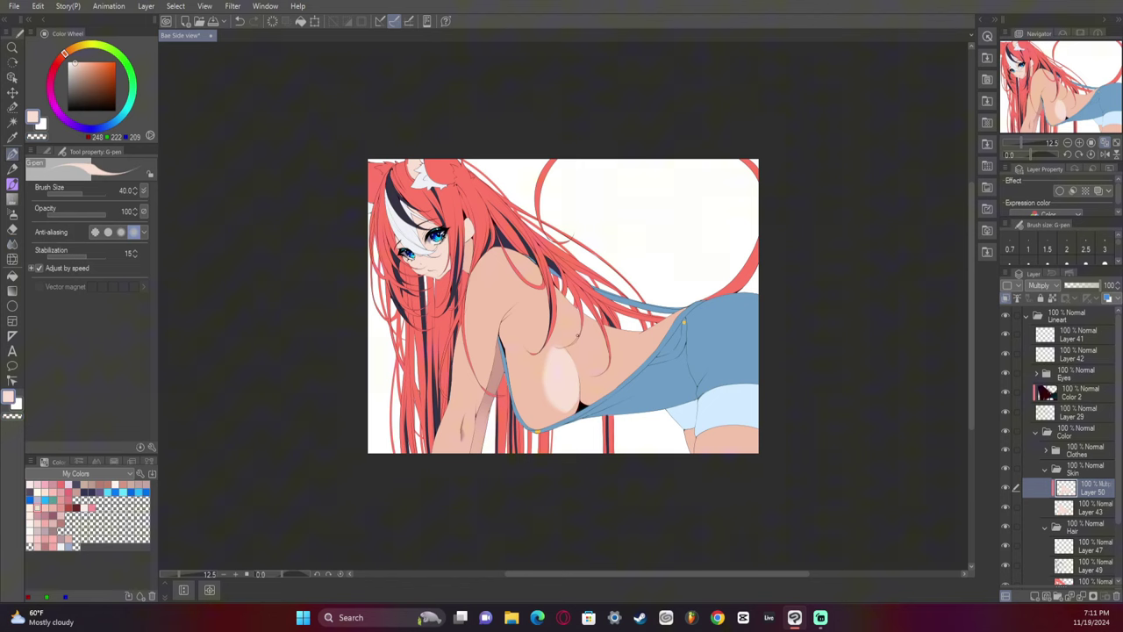
{"action": "key", "text": "c"}
{"action": "left_click_drag", "start_coordinate": [494, 246], "coordinate": [522, 282]}
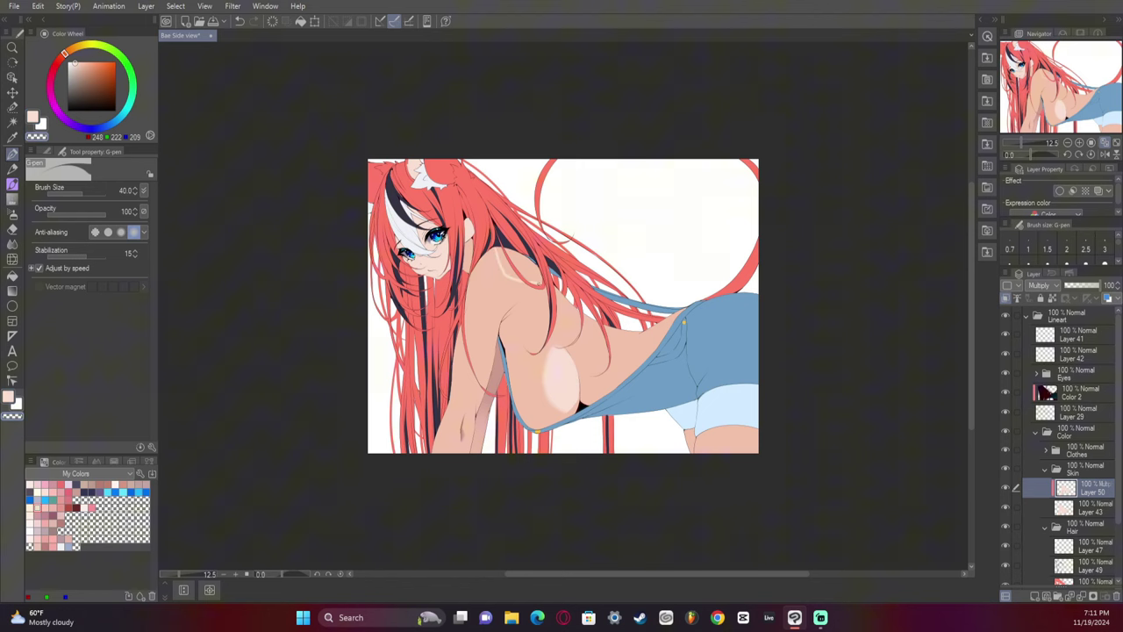
{"action": "key", "text": "g"}
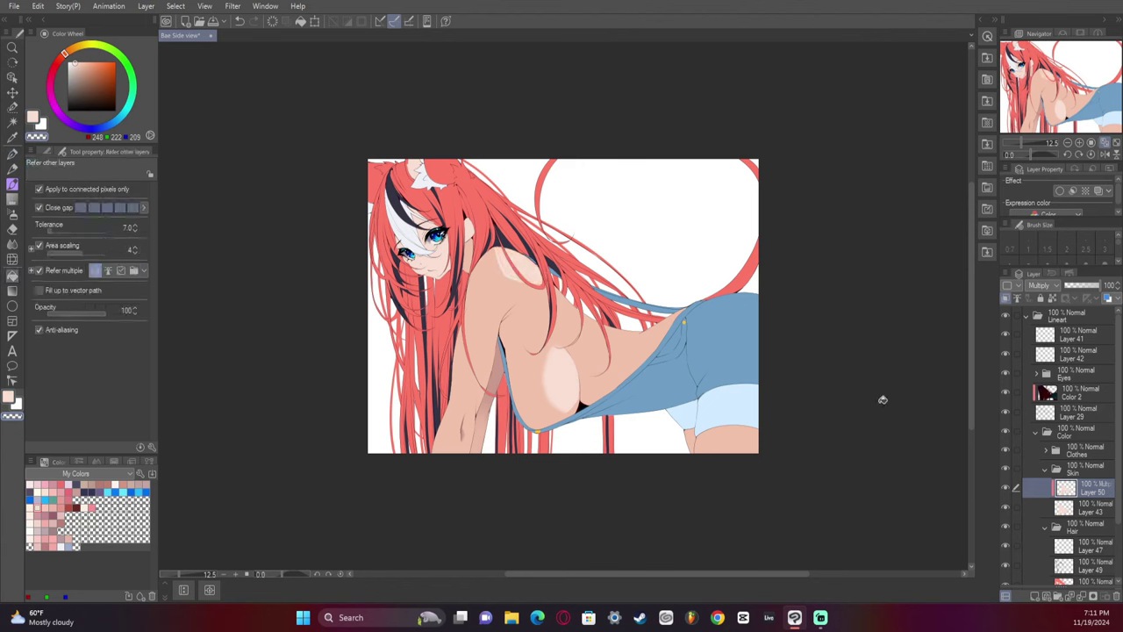
Clear a highlight along the upper edge of the lower back in transparent colour and soften the highlight edges with Blur.
{"action": "key", "text": "p"}
{"action": "left_click", "coordinate": [1103, 154]}
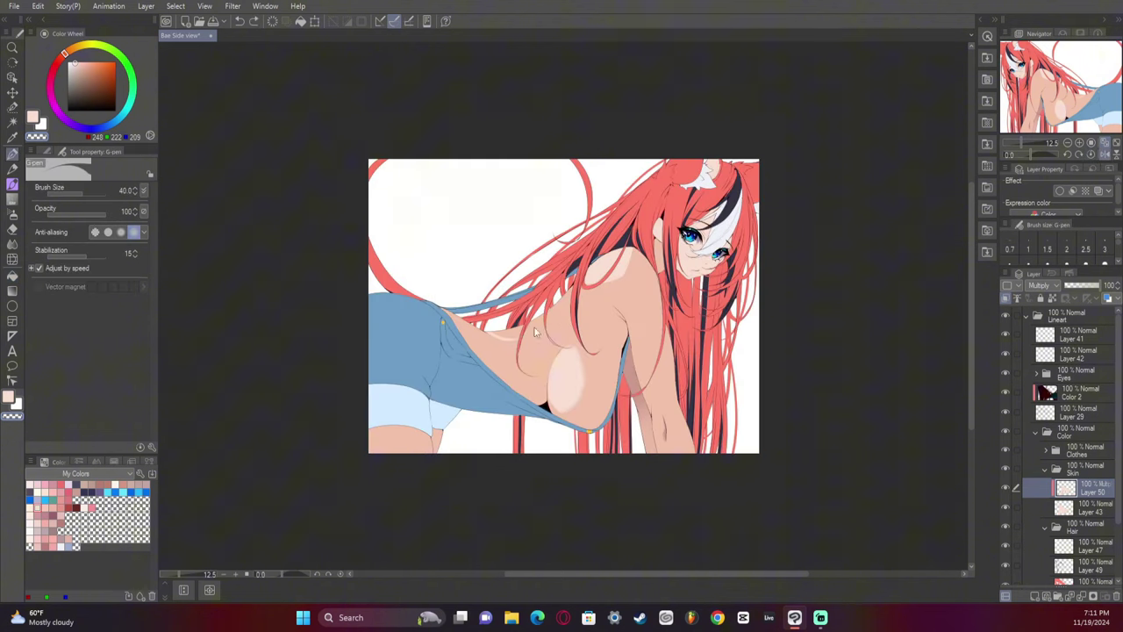
{"action": "key", "text": "g"}
{"action": "key", "text": "g"}
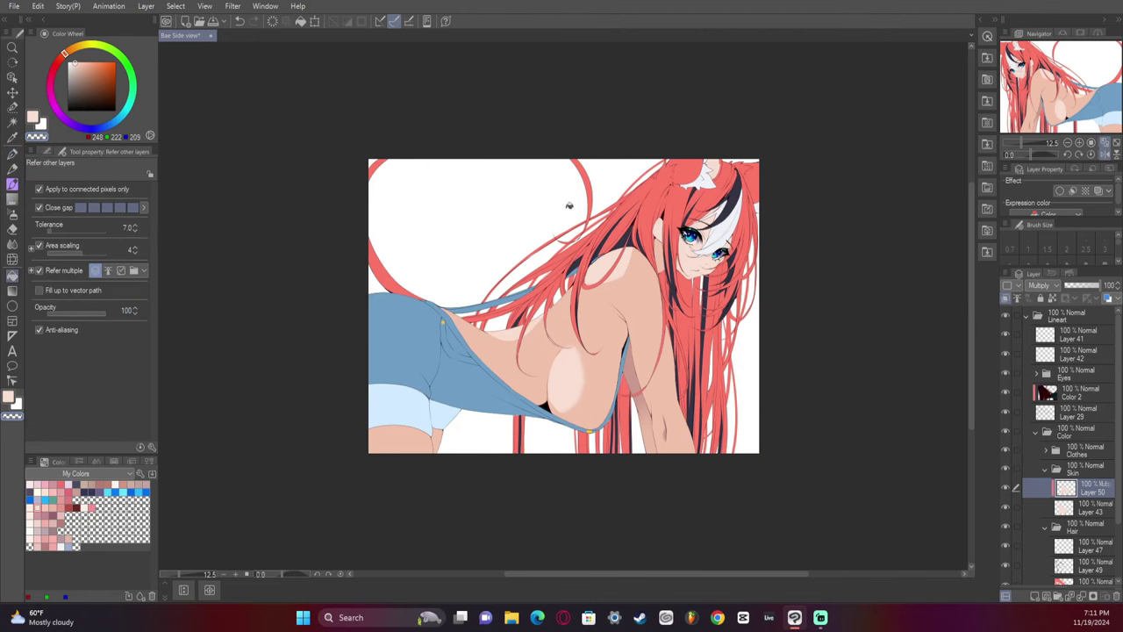
{"action": "key", "text": "j"}
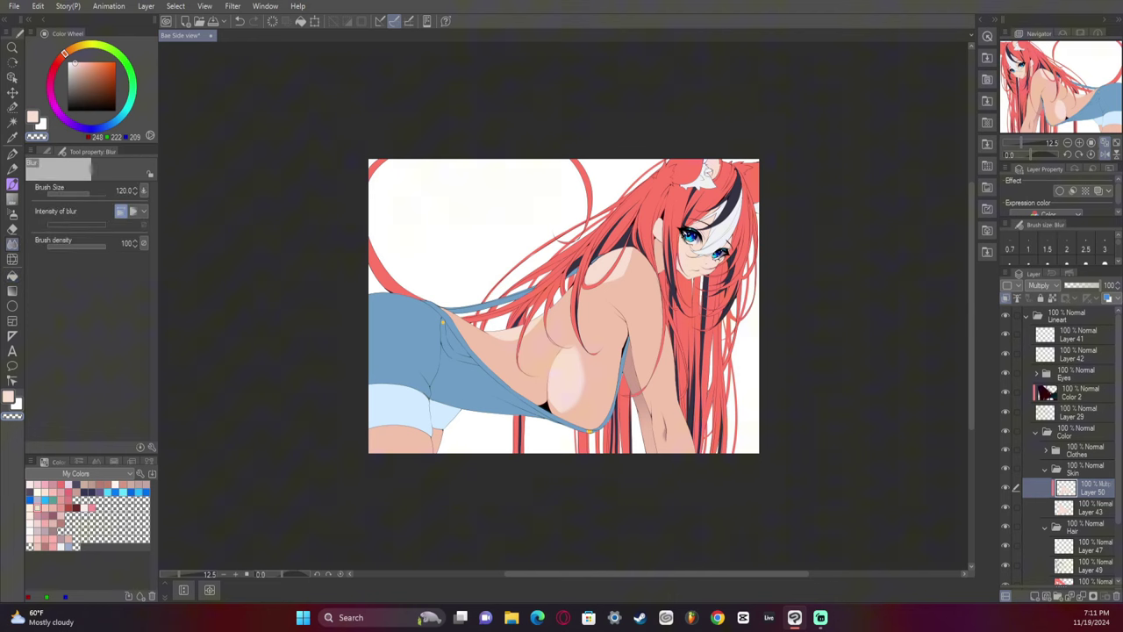
{"action": "key", "text": "p"}
{"action": "left_click", "coordinate": [1104, 154]}
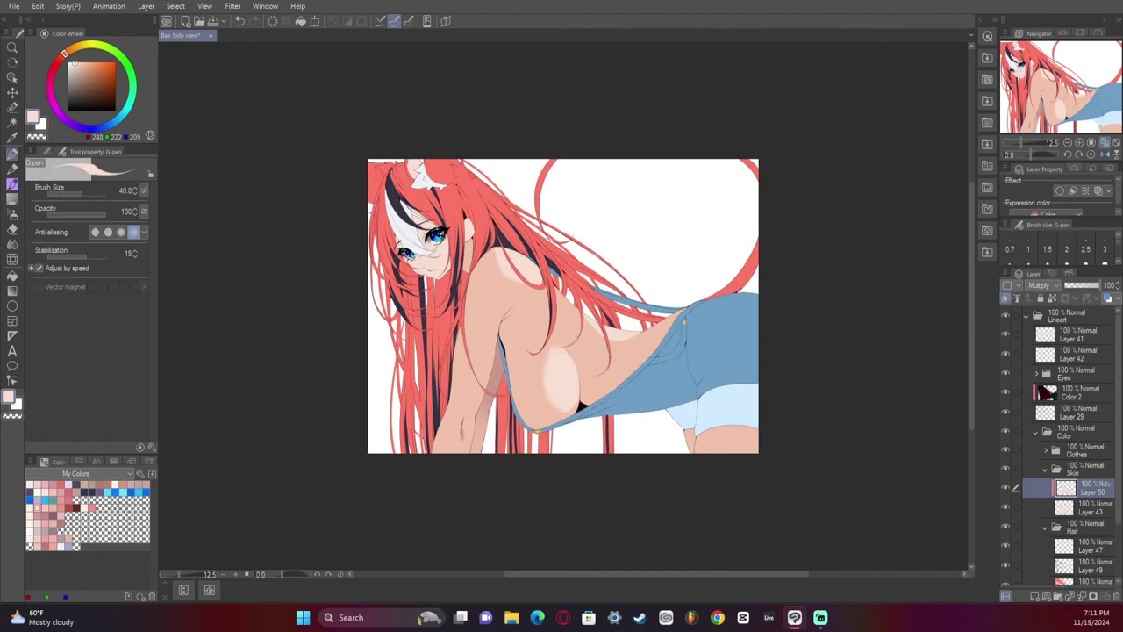
{"action": "key", "text": "ctrl+z"}
{"action": "key", "text": "c"}
{"action": "left_click_drag", "start_coordinate": [493, 254], "coordinate": [506, 259]}
{"action": "key", "text": "ctrl+z"}
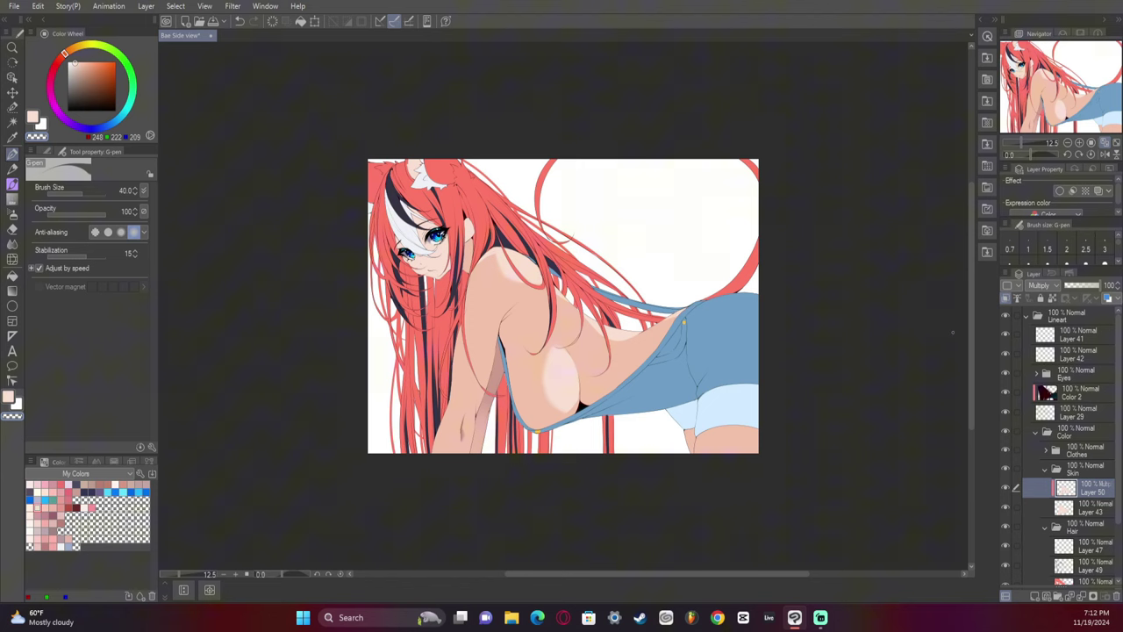
Sample the far arm's shadow colour (209, 177, 173) with the layer temporarily in Normal mode, and restore its blending to Multiply.
{"action": "left_click", "coordinate": [1052, 288]}
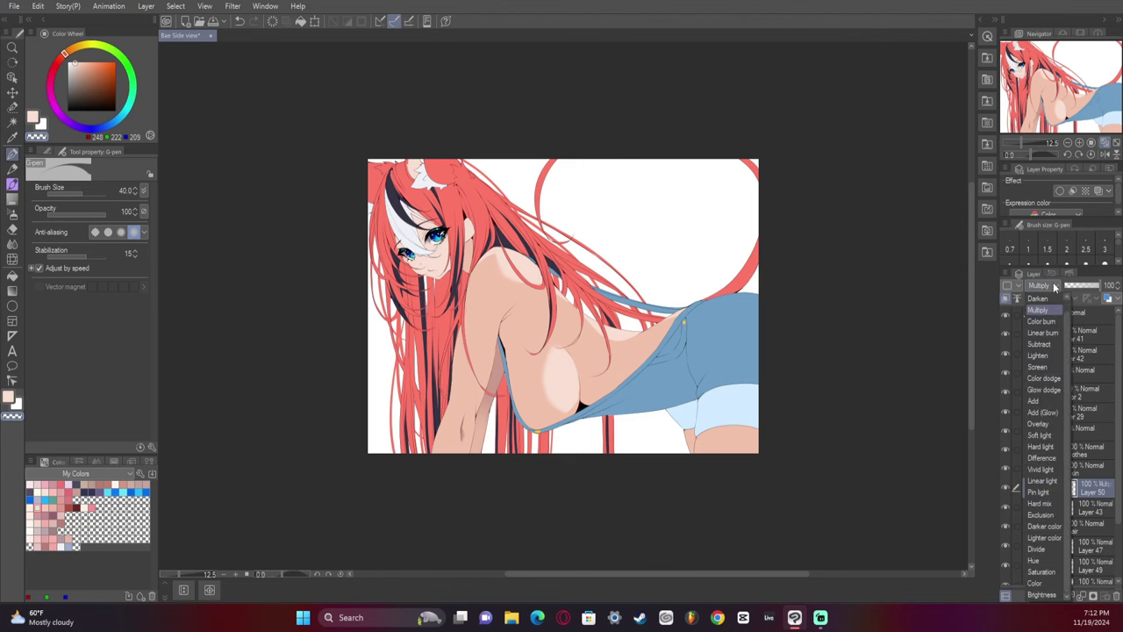
{"action": "left_click_drag", "start_coordinate": [1067, 311], "coordinate": [1065, 299]}
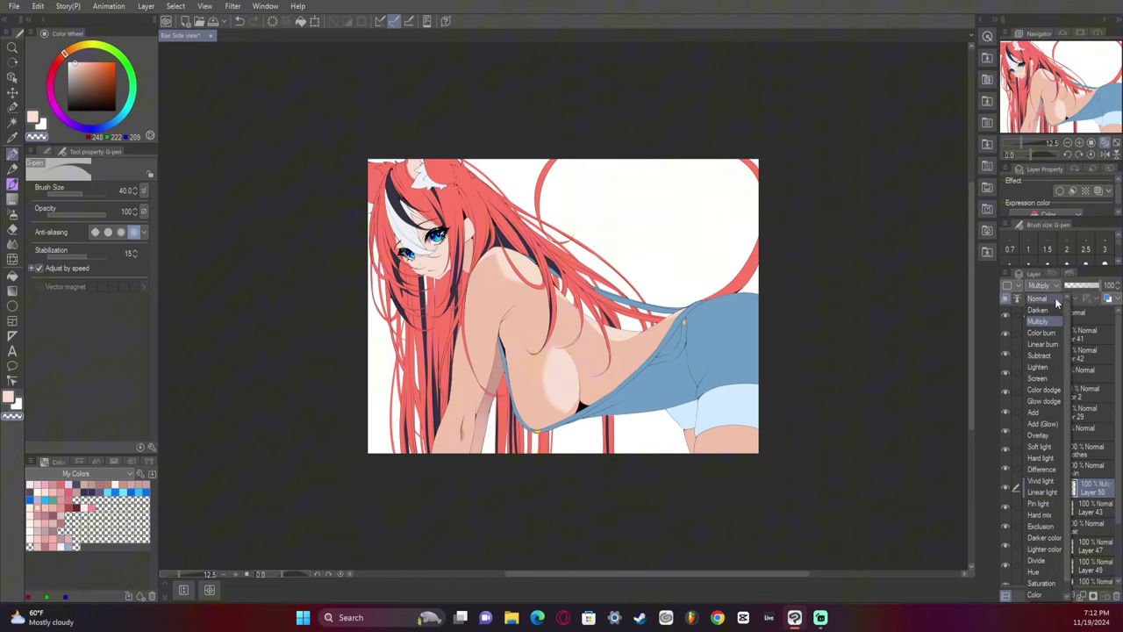
{"action": "left_click", "coordinate": [1056, 298]}
{"action": "left_click", "coordinate": [497, 360], "text": "alt"}
{"action": "left_click", "coordinate": [1049, 286]}
{"action": "left_click", "coordinate": [1048, 308]}
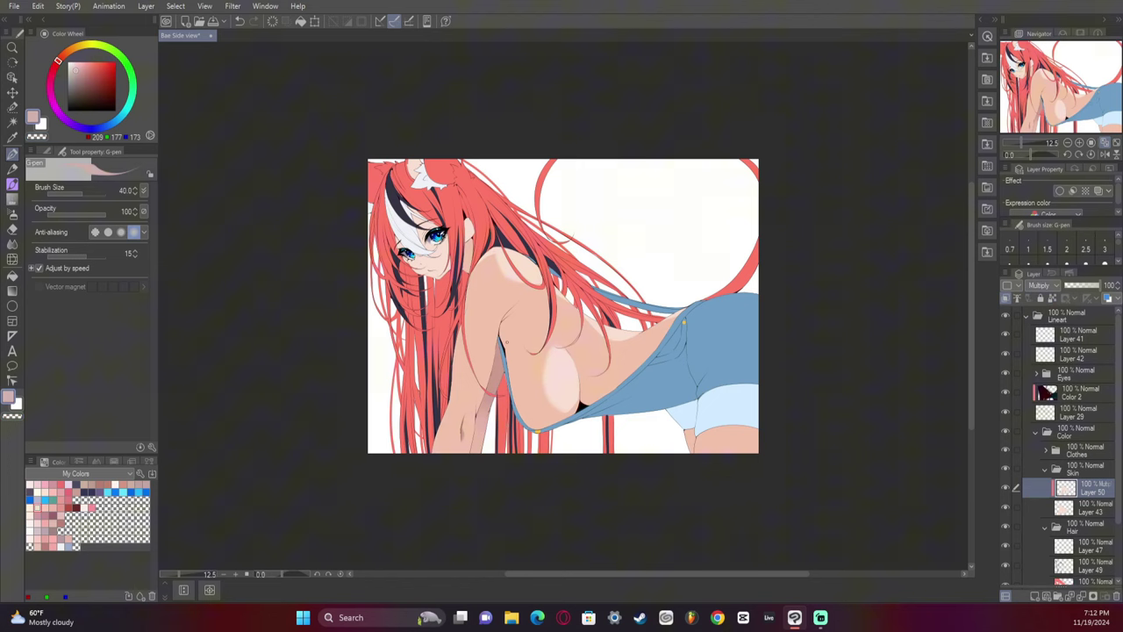
Shade the crease under the near arm with the sampled shadow colour and soften its edge with Blur at brush size 120.
{"action": "key", "text": "ctrl+z"}
{"action": "left_click_drag", "start_coordinate": [506, 359], "coordinate": [508, 330]}
{"action": "key", "text": "g"}
{"action": "key", "text": "p"}
{"action": "key", "text": "ctrl+z"}
{"action": "key", "text": "e"}
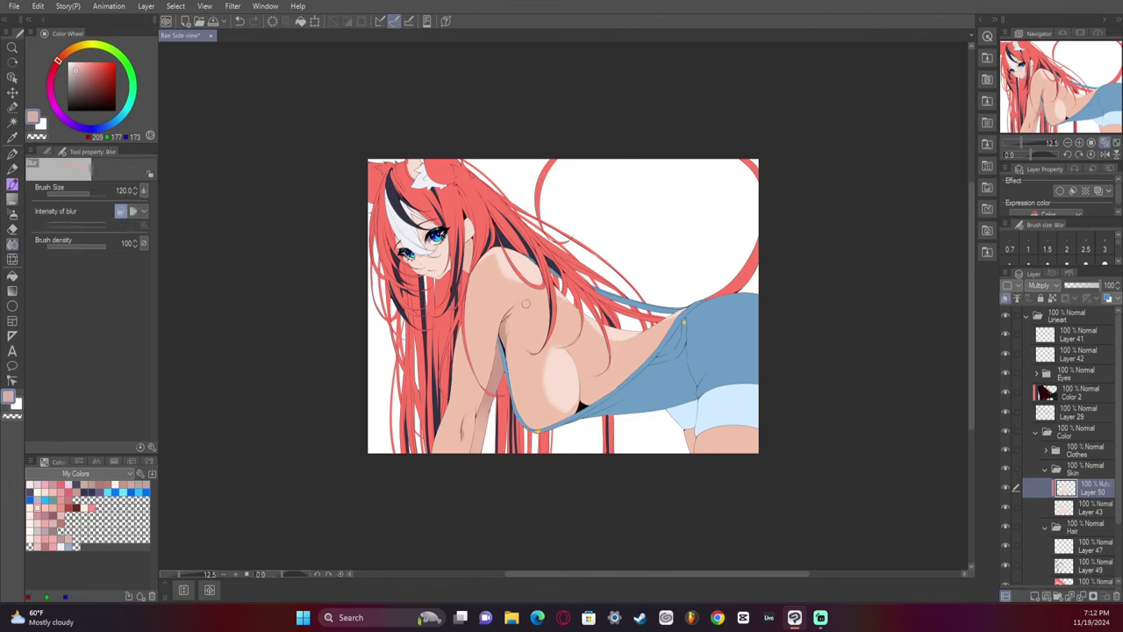
Shade the torso's lower edge along the overalls and the thigh with the G-pen at size 40, softening with Blur.
{"action": "key", "text": "p"}
{"action": "left_click_drag", "start_coordinate": [542, 429], "coordinate": [506, 356]}
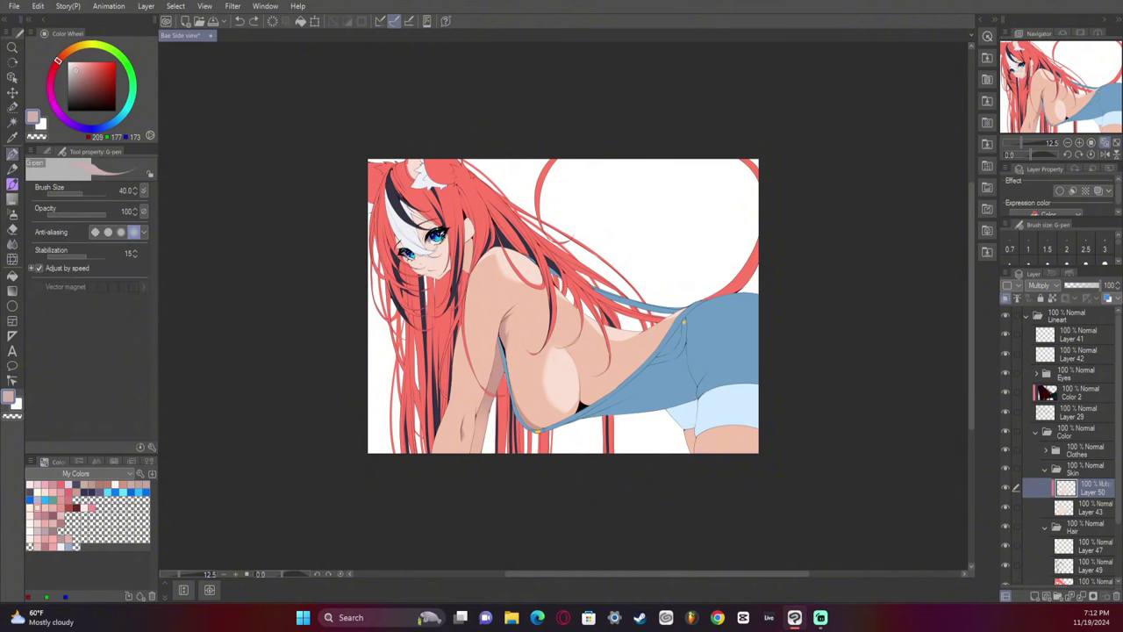
{"action": "key", "text": "j"}
{"action": "key", "text": "p"}
{"action": "left_click", "coordinate": [1089, 155]}
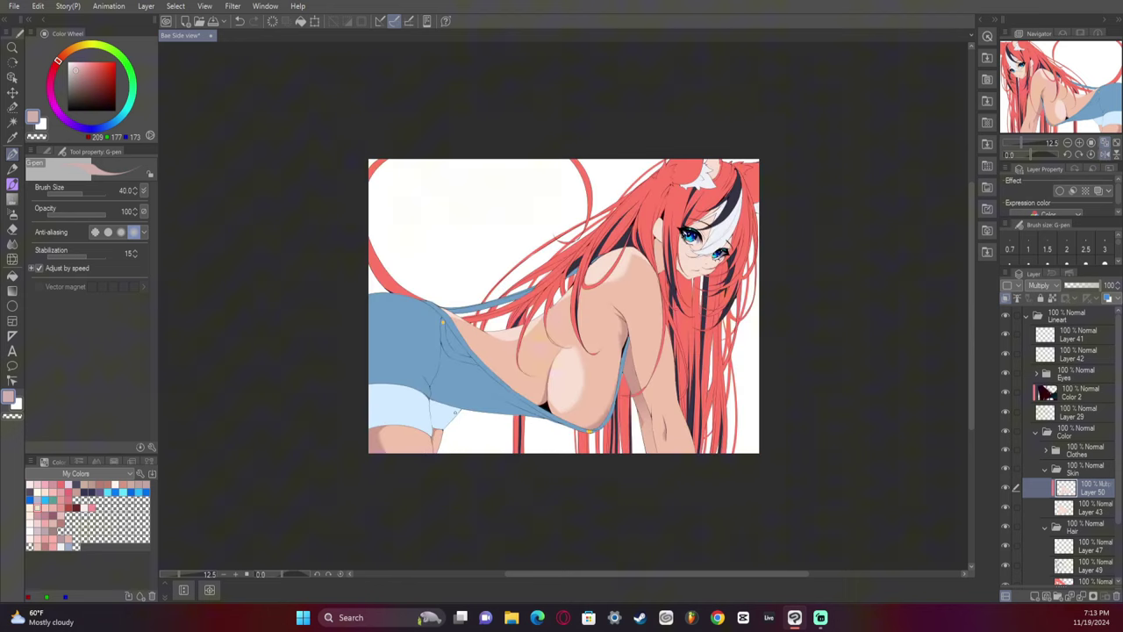
{"action": "left_click", "coordinate": [1105, 154]}
Fill the base skin on Layer 43 with the lighter skin tone (251, 239, 227).
{"action": "left_click", "coordinate": [1092, 507]}
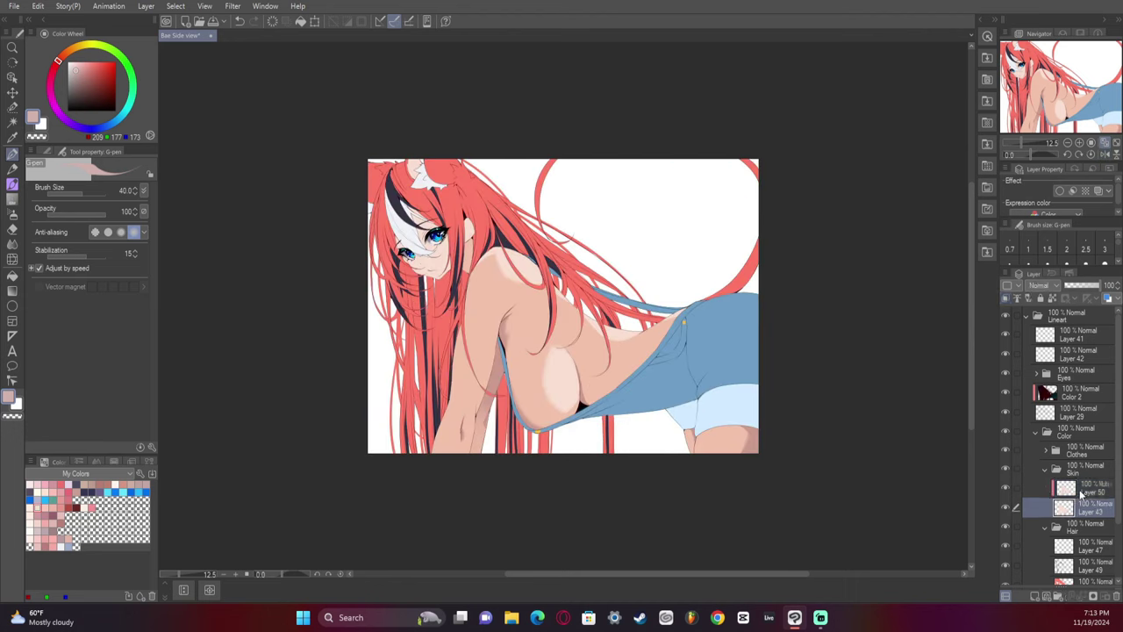
{"action": "left_click", "coordinate": [29, 507]}
{"action": "key", "text": "g"}
{"action": "mouse_move", "coordinate": [528, 268]}
{"action": "left_mouse_down"}
{"action": "mouse_move", "coordinate": [636, 332]}
{"action": "mouse_move", "coordinate": [586, 303]}
{"action": "left_mouse_up"}
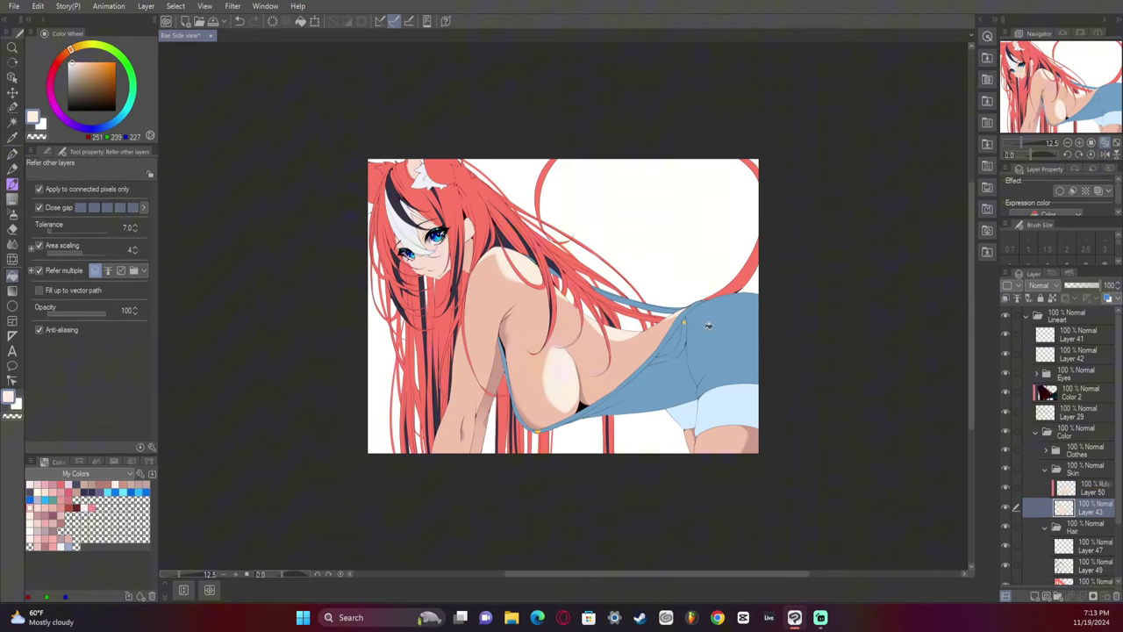
Clear a thigh highlight from the Layer 50 shading, fill the remaining base skin on Layer 43, and blur the highlight's edge.
{"action": "key", "text": "p"}
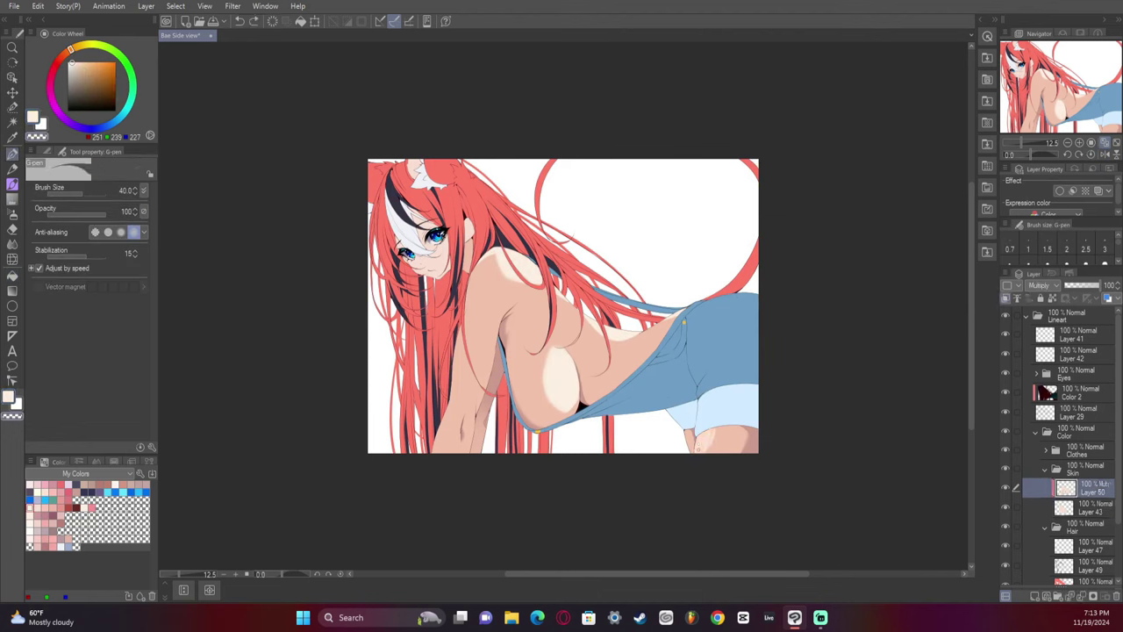
{"action": "key", "text": "g"}
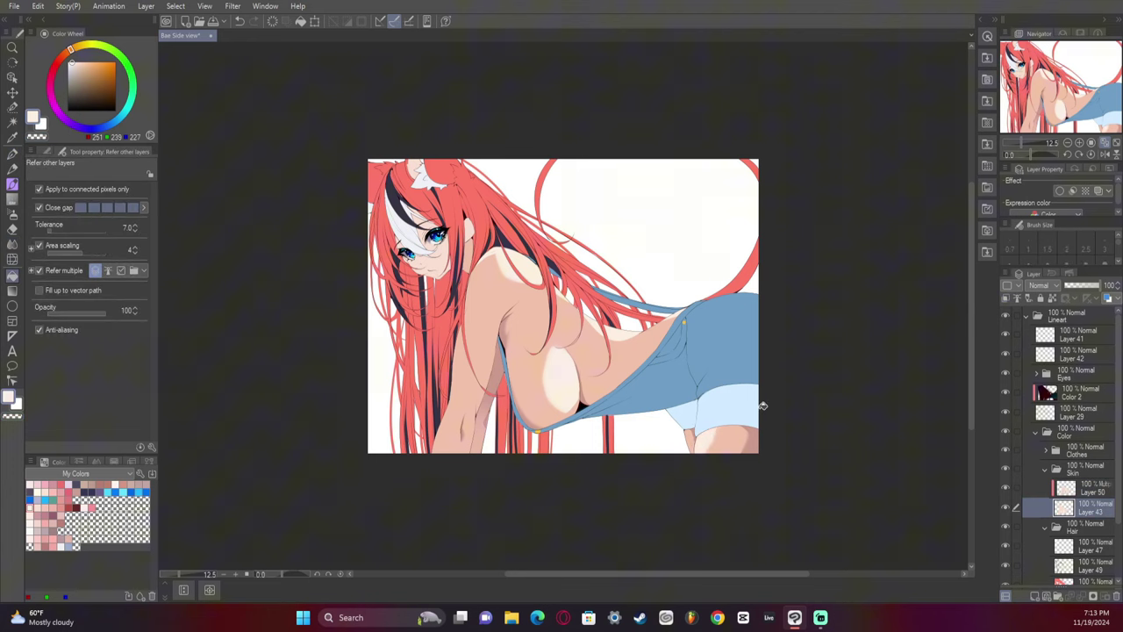
{"action": "left_click", "coordinate": [1088, 488]}
{"action": "key", "text": "j"}
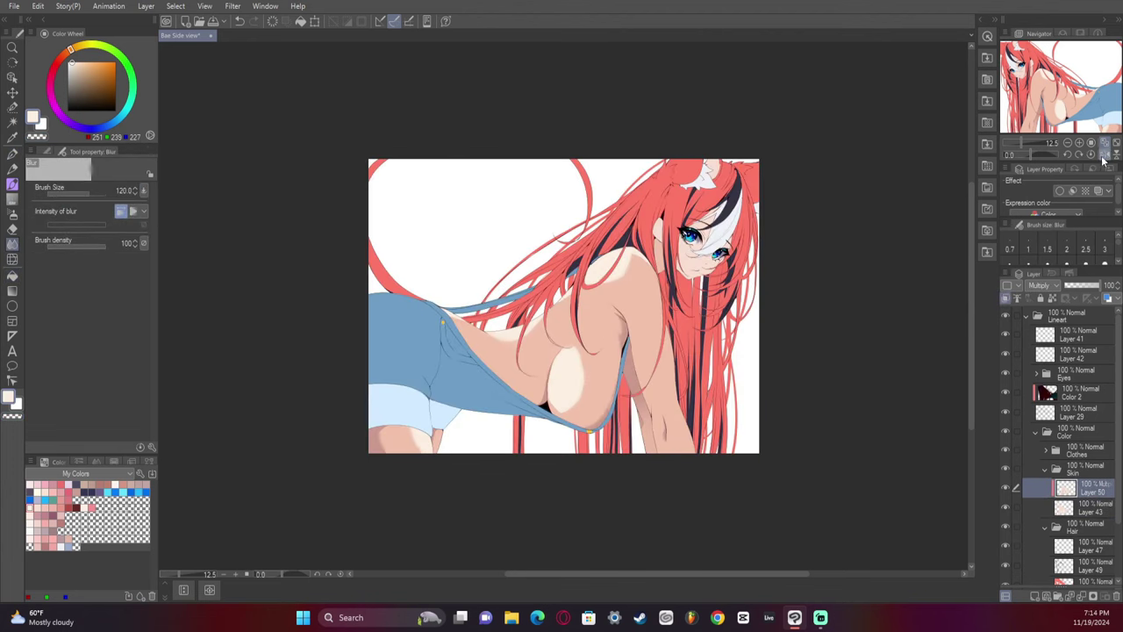
{"action": "left_click", "coordinate": [1104, 142]}
Sample a shadow colour with Layer 50 temporarily in Normal mode, deepen it to (193, 126, 122), and restore the Multiply blending.
{"action": "left_click", "coordinate": [1057, 286]}
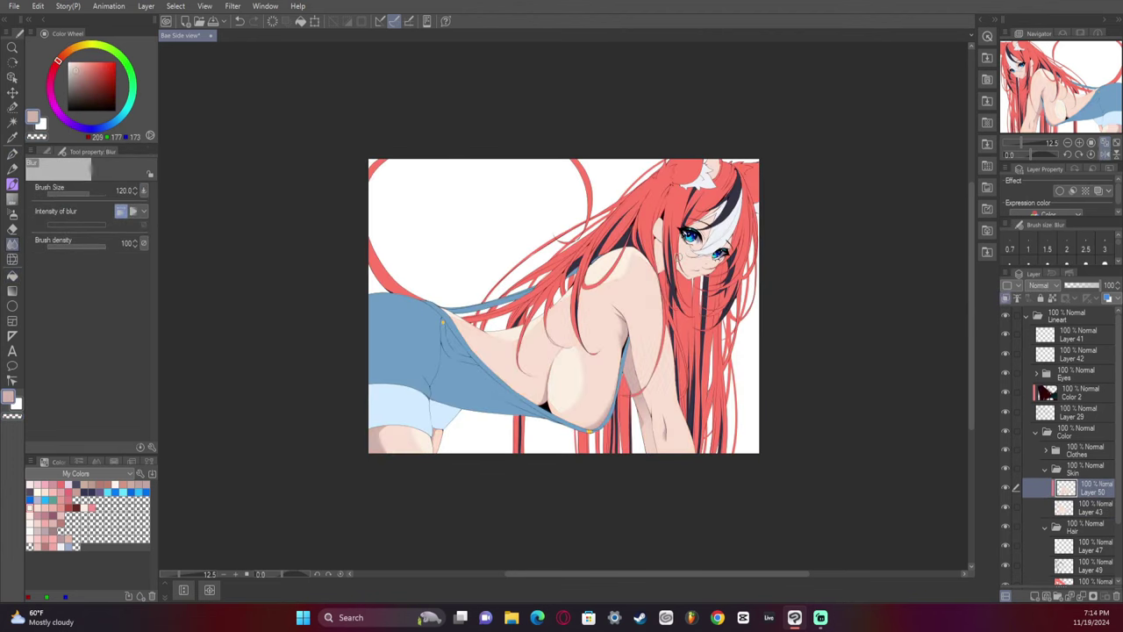
{"action": "key", "text": "p"}
{"action": "left_click", "coordinate": [85, 74]}
{"action": "key", "text": "ctrl+z"}
{"action": "left_click", "coordinate": [55, 64]}
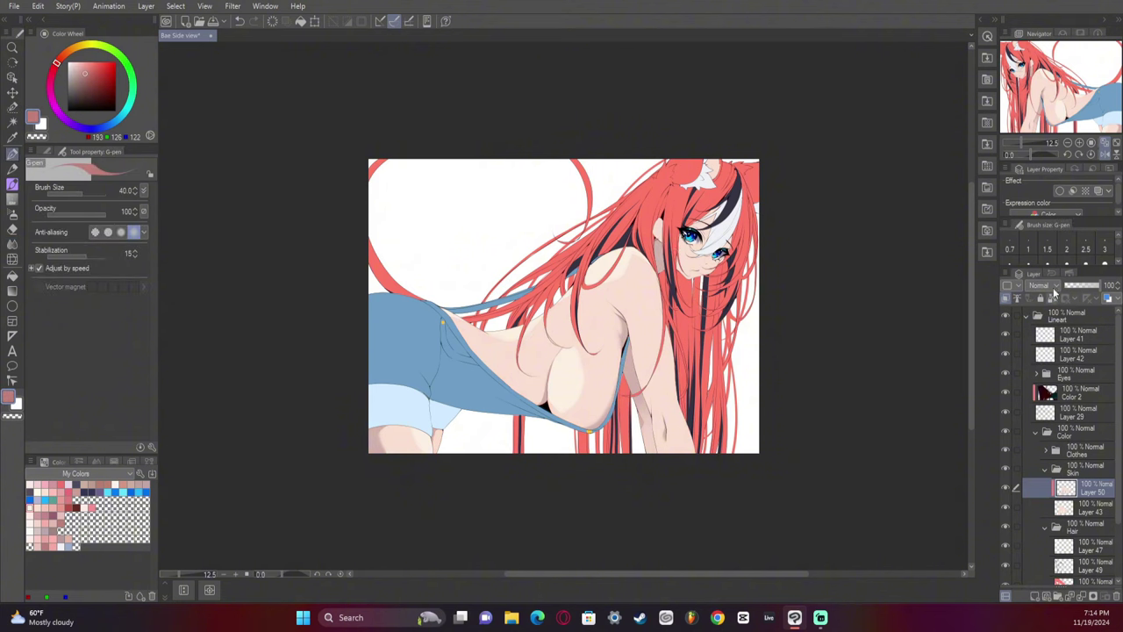
{"action": "left_click", "coordinate": [1054, 288]}
{"action": "left_click", "coordinate": [1044, 310]}
Blend the skin shading with the Soft airbrush at size 600 and the Layer 43 base skin with Blur at size 120.
{"action": "key", "text": "b"}
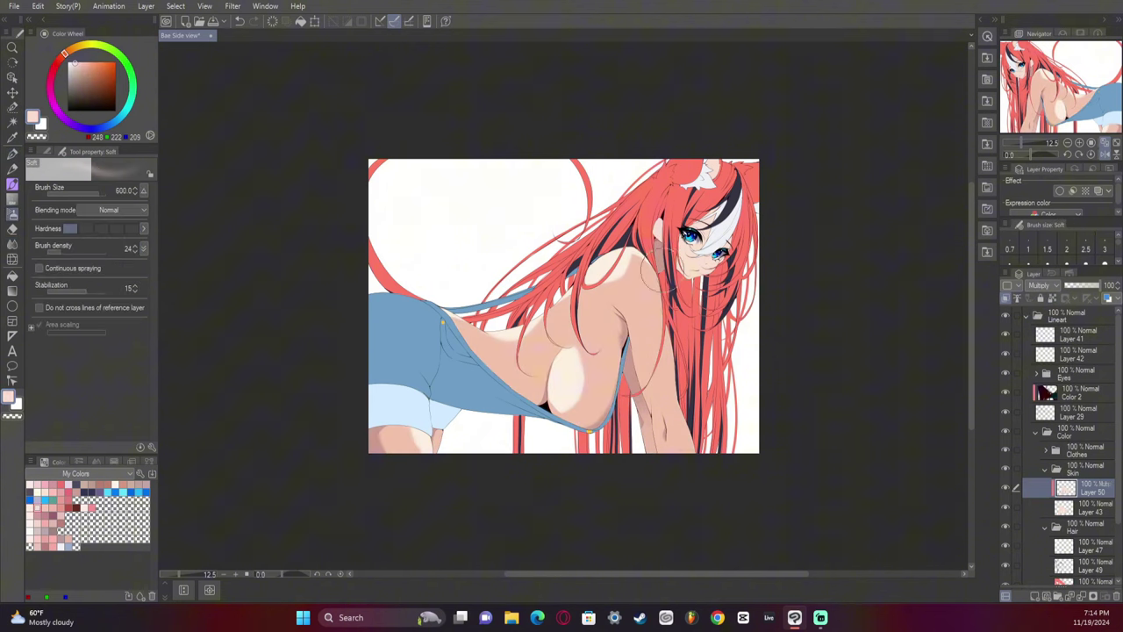
{"action": "left_click", "coordinate": [1104, 153]}
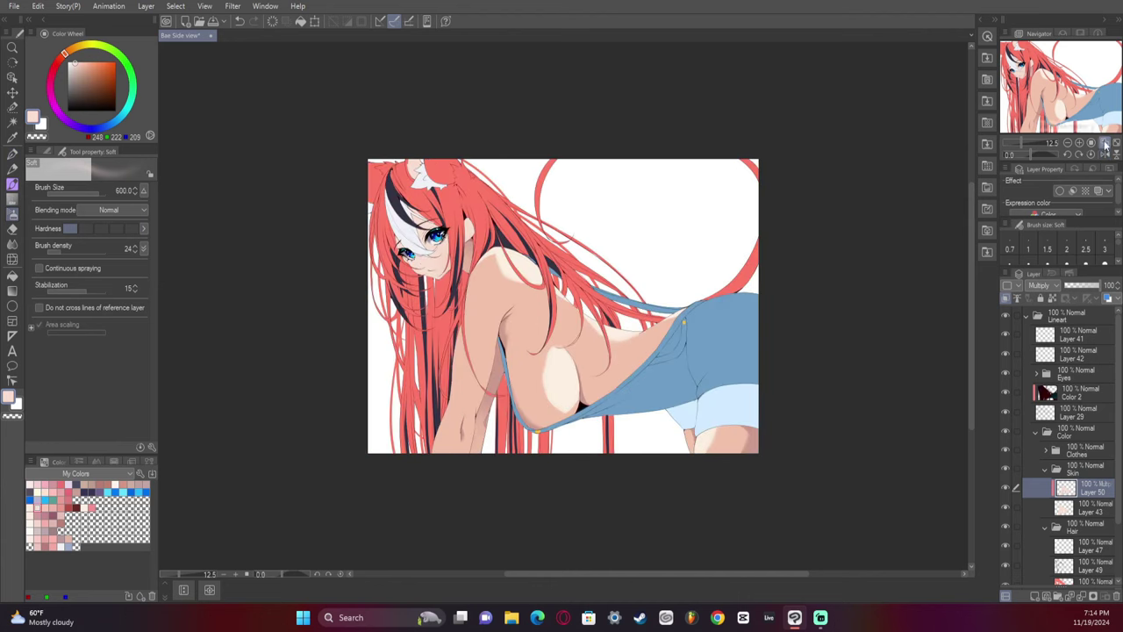
{"action": "key", "text": "j"}
{"action": "left_click", "coordinate": [555, 336], "text": "ctrl+shift"}
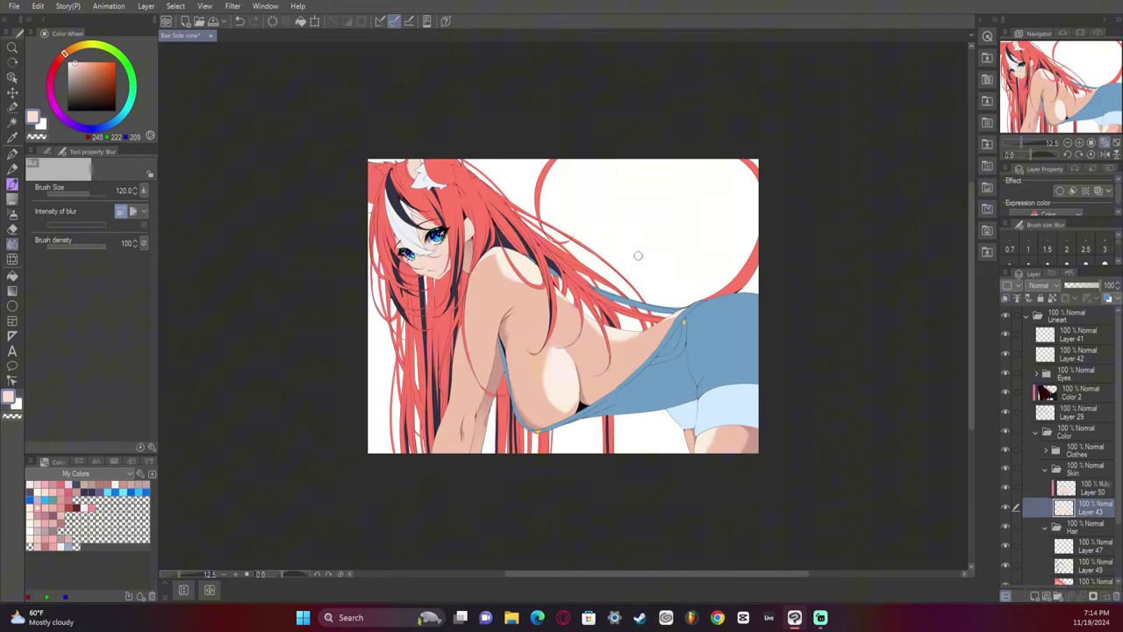
{"action": "left_click", "coordinate": [1053, 483]}
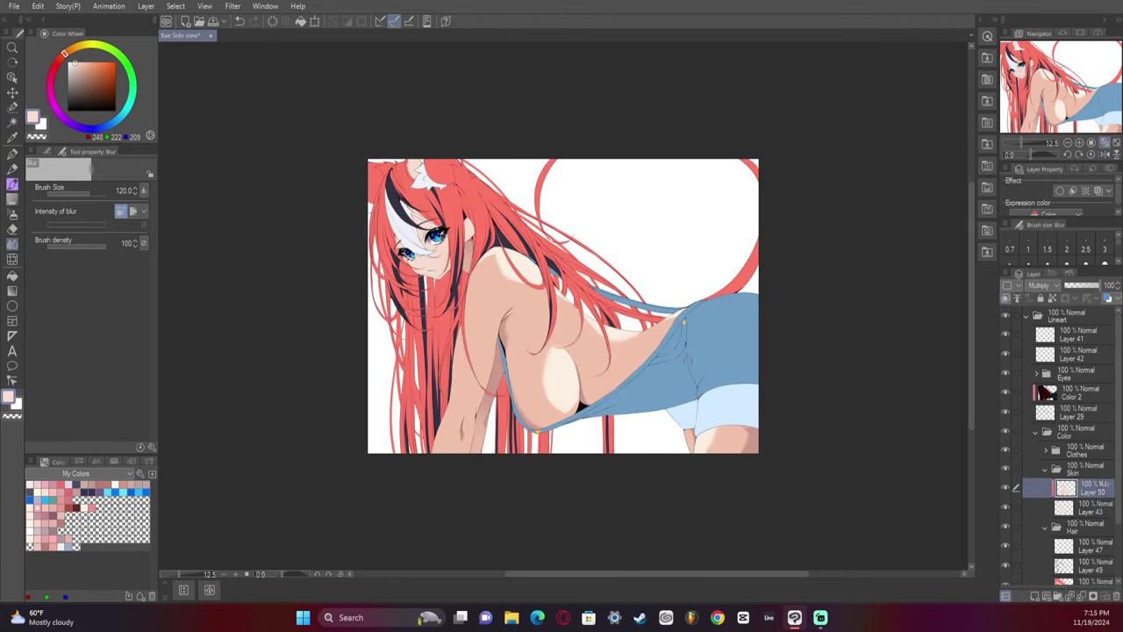
Select the far arm's skin, airbrush a soft shadow over it on Layer 50 with the colour (171, 120, 113), and deselect.
{"action": "key", "text": "w"}
{"action": "left_click", "coordinate": [497, 367]}
{"action": "left_click", "coordinate": [501, 344], "text": "alt"}
{"action": "key", "text": "b"}
{"action": "left_click_drag", "start_coordinate": [527, 393], "coordinate": [485, 309]}
{"action": "key", "text": "ctrl+d"}
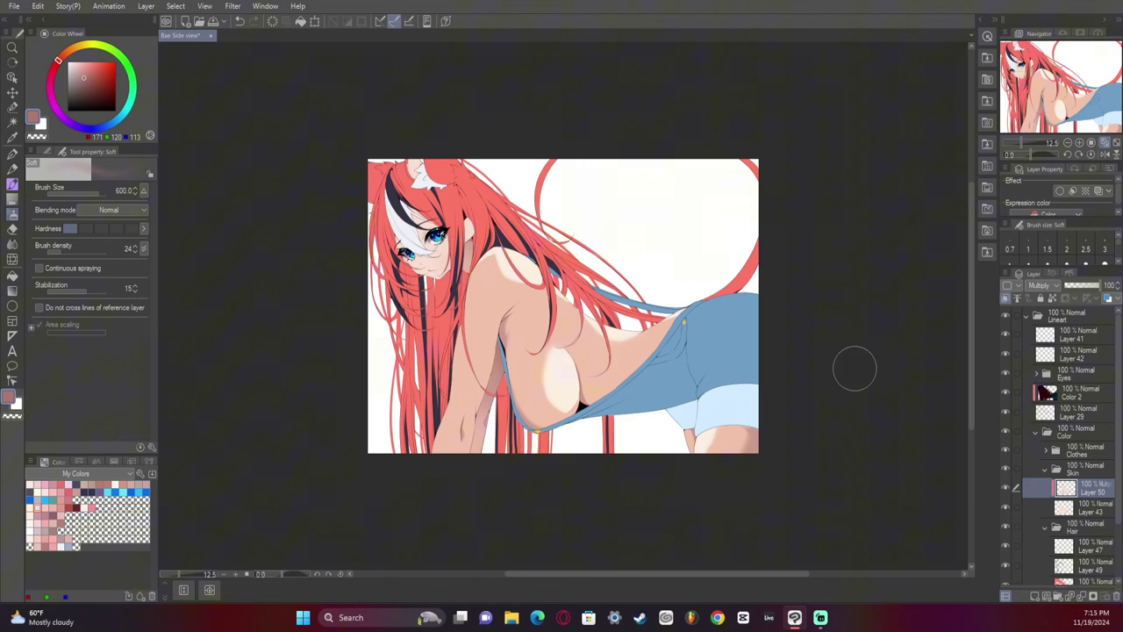
Select the near forearm and airbrush a soft shadow gradient over it at brush size 600, clearing the selection when done.
{"action": "key", "text": "w"}
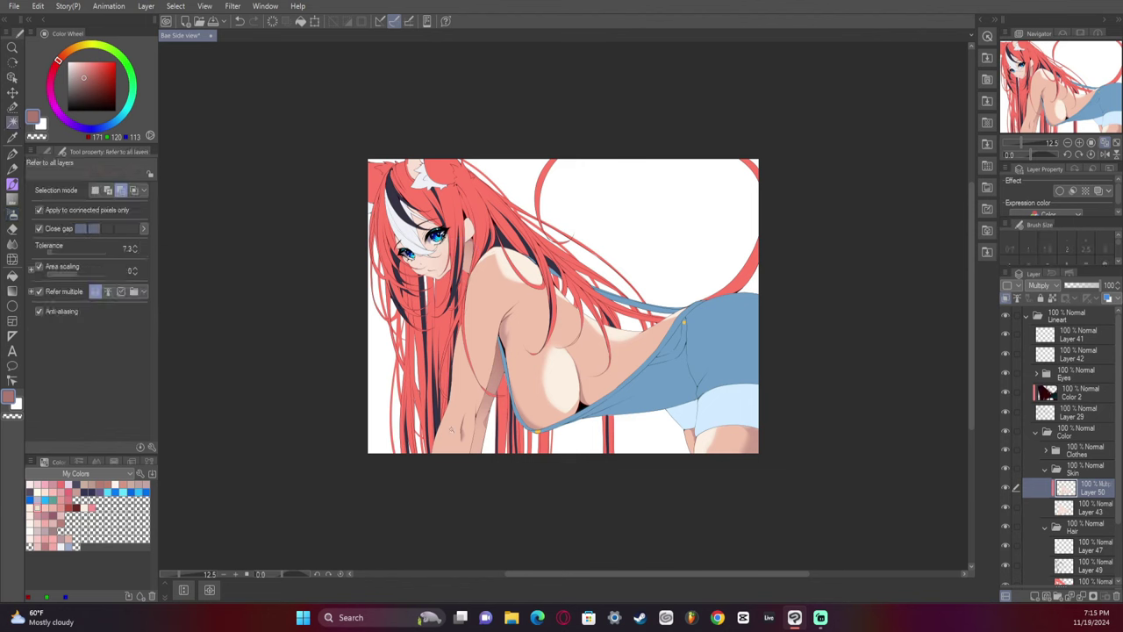
{"action": "left_click", "coordinate": [458, 409]}
{"action": "key", "text": "b"}
{"action": "mouse_move", "coordinate": [442, 474]}
{"action": "left_mouse_down"}
{"action": "mouse_move", "coordinate": [428, 367]}
{"action": "mouse_move", "coordinate": [499, 181]}
{"action": "left_mouse_up"}
{"action": "left_click_drag", "start_coordinate": [414, 454], "coordinate": [550, 129]}
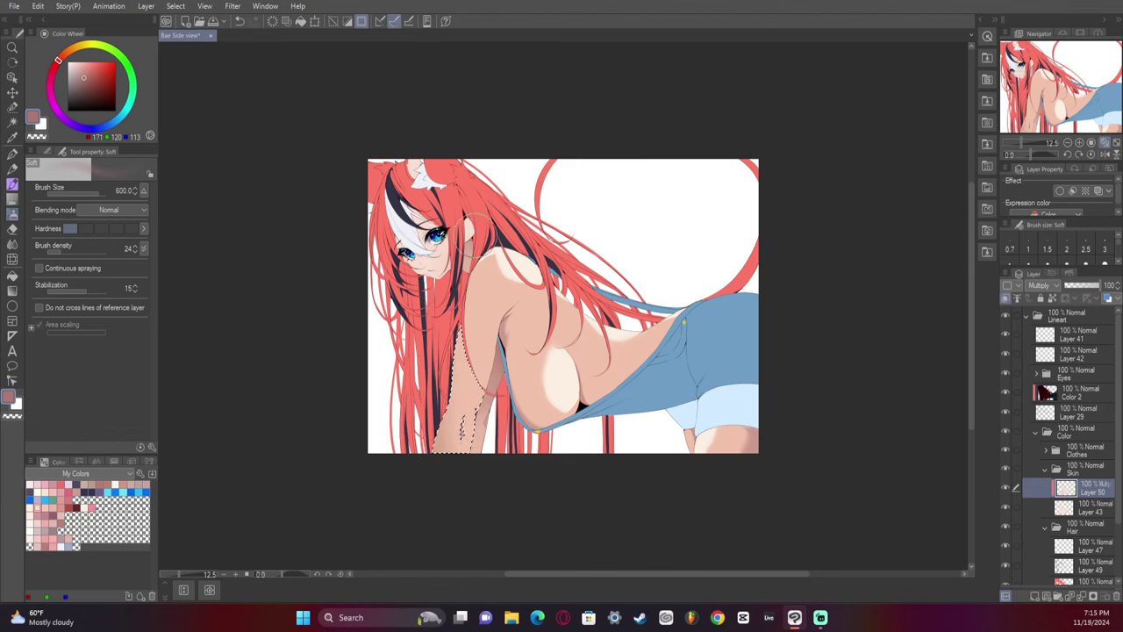
{"action": "key", "text": "ctrl+d"}
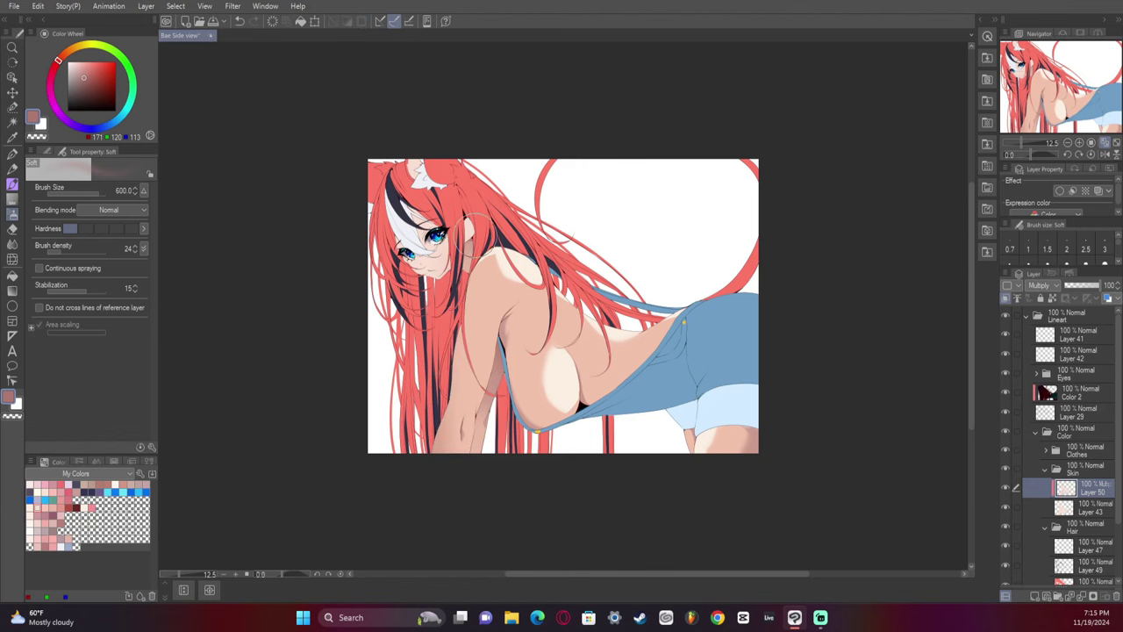
Select the torso, back and upper arm shading, lighten it with the Soft airbrush in transparent colour at size 1000, and deselect.
{"action": "key", "text": "w"}
{"action": "left_click", "coordinate": [620, 353]}
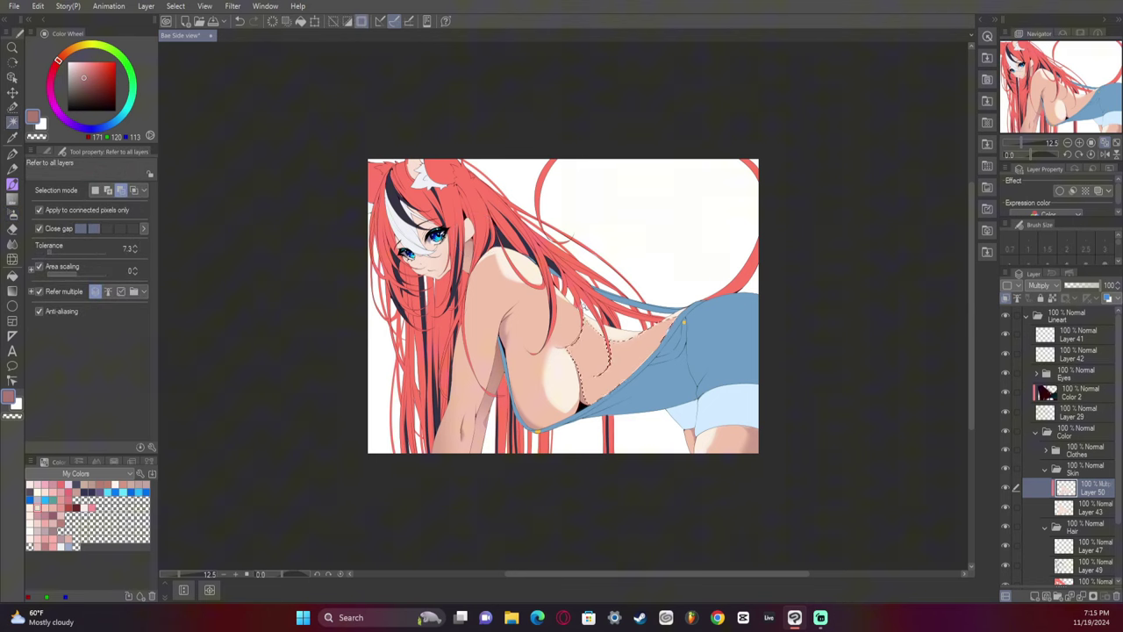
{"action": "left_click", "coordinate": [570, 324]}
{"action": "key", "text": "b"}
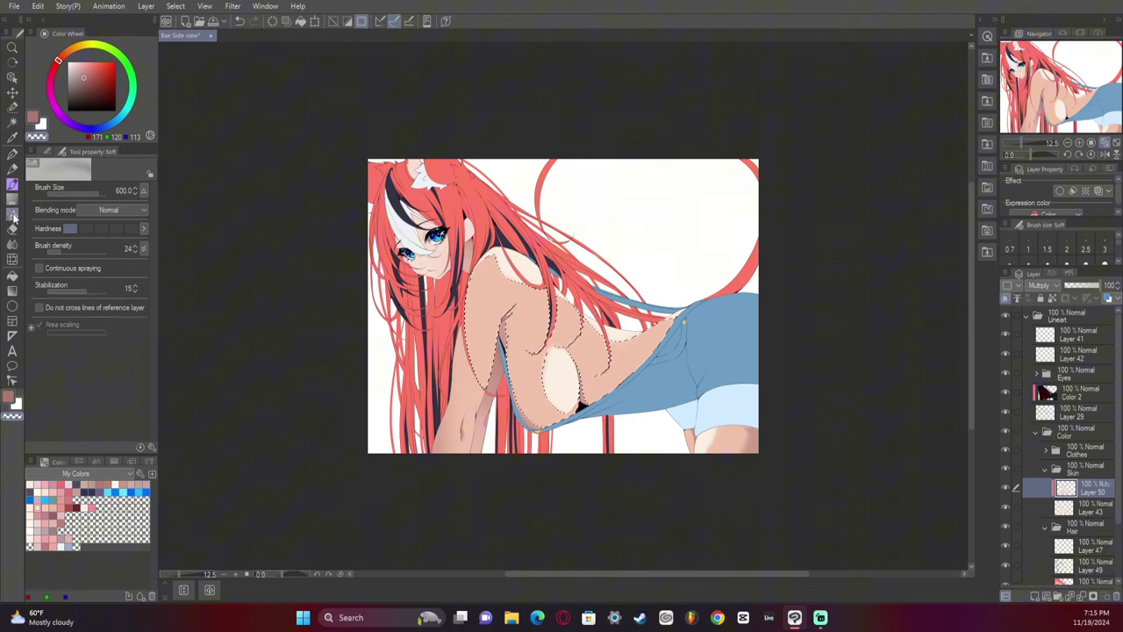
{"action": "key", "text": "ctrl+z"}
{"action": "key", "text": "bracketright"}
{"action": "key", "text": "bracketright"}
{"action": "key", "text": "bracketright"}
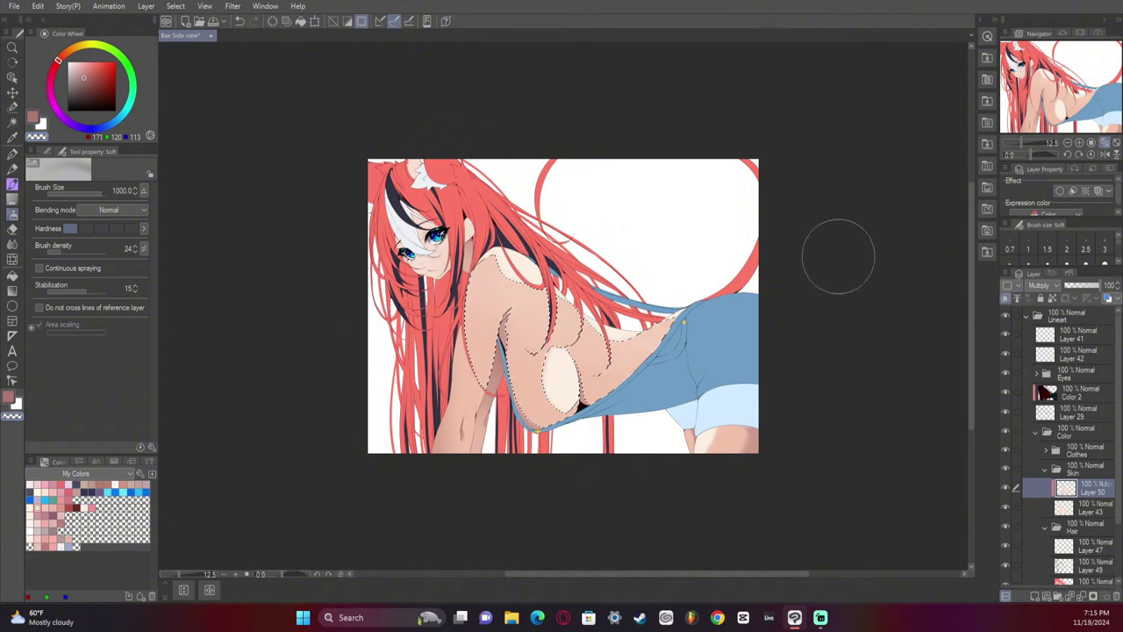
{"action": "key", "text": "ctrl+d"}
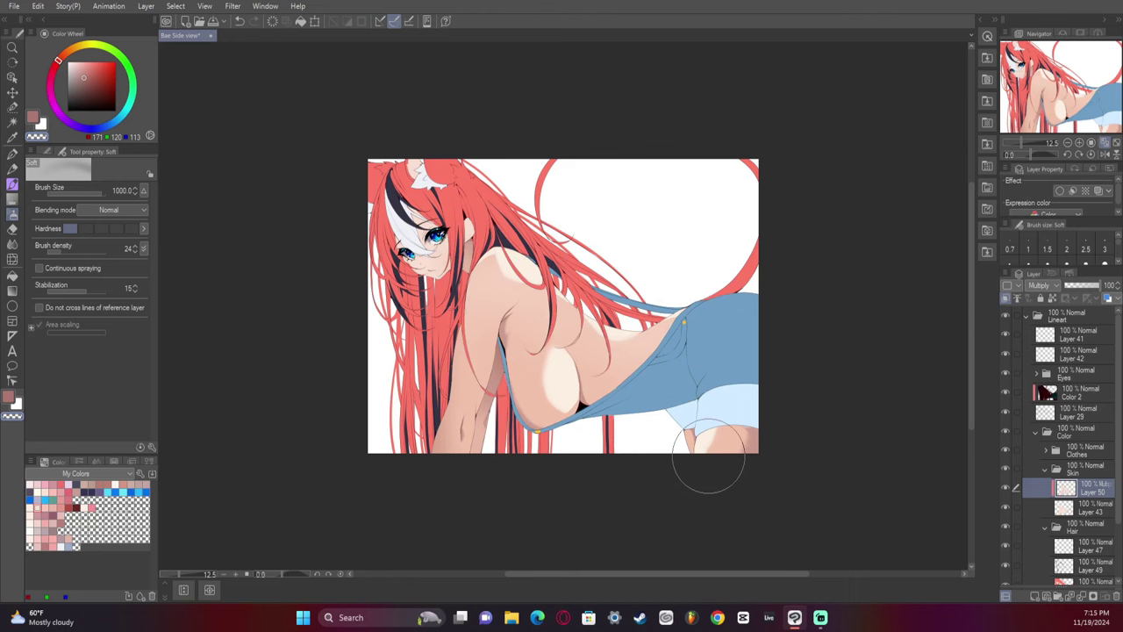
Fill the face's shading on Layer 50 with the light peach swatch from the palette.
{"action": "left_click", "coordinate": [37, 507]}
{"action": "key", "text": "g"}
{"action": "left_click", "coordinate": [431, 263]}
{"action": "left_click", "coordinate": [403, 248]}
{"action": "left_click", "coordinate": [1104, 155]}
Select the face shading, fade part of it softly in transparent colour, and deselect.
{"action": "key", "text": "w"}
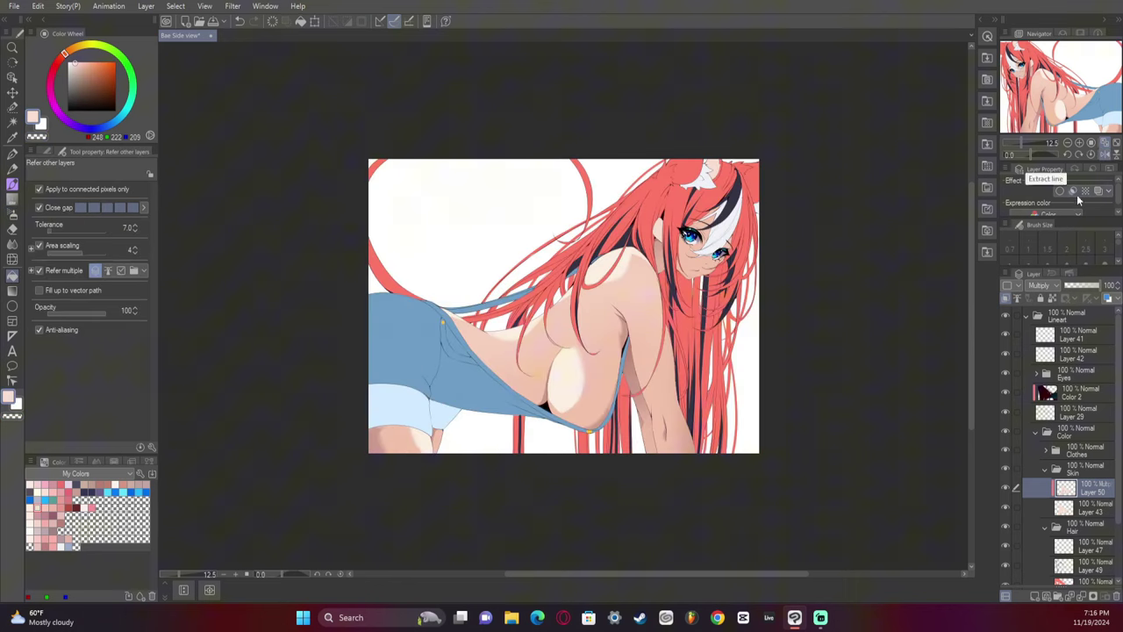
{"action": "left_click", "coordinate": [699, 263]}
{"action": "left_click", "coordinate": [722, 252]}
{"action": "left_click", "coordinate": [13, 200]}
{"action": "key", "text": "c"}
{"action": "left_click_drag", "start_coordinate": [684, 255], "coordinate": [769, 421]}
{"action": "key", "text": "ctrl+d"}
{"action": "left_click", "coordinate": [1105, 154]}
{"action": "key", "text": "g"}
{"action": "key", "text": "g"}
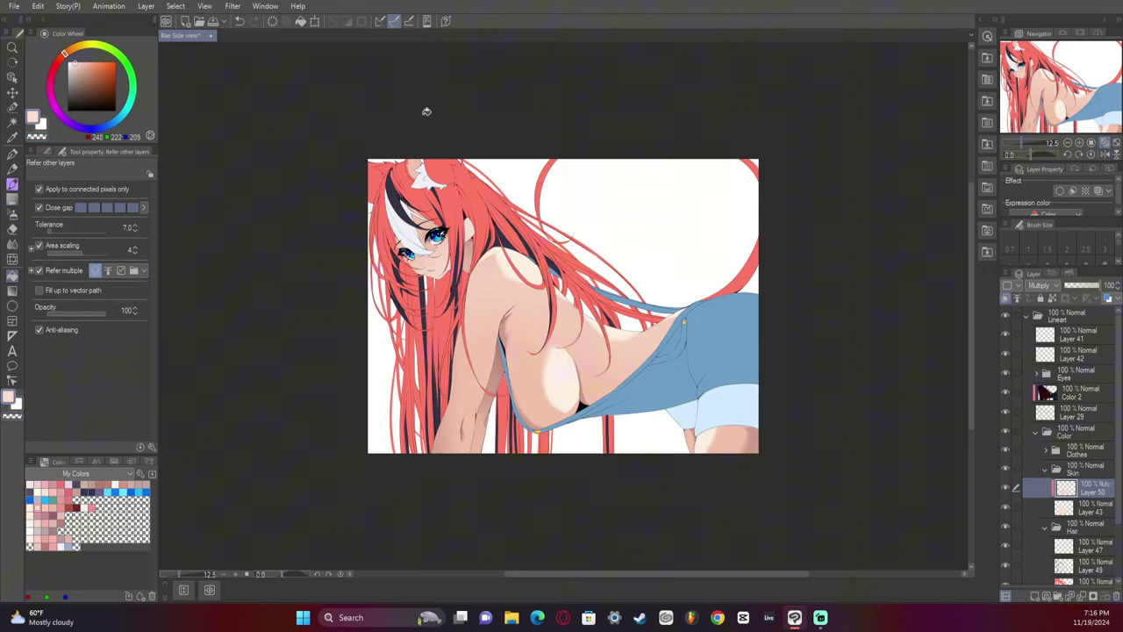
Shade the ear with the G-pen in pink (244, 198, 185) and the darker tones (171, 124, 111) and (212, 145, 126).
{"action": "left_click", "coordinate": [53, 507]}
{"action": "key", "text": "p"}
{"action": "left_click", "coordinate": [45, 507]}
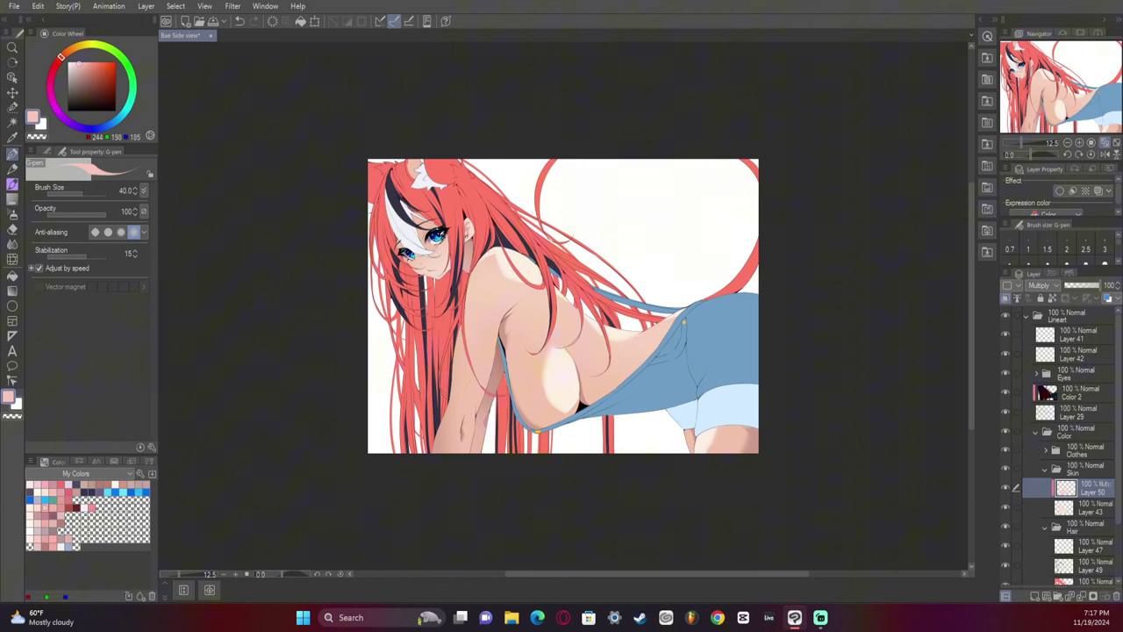
{"action": "left_click", "coordinate": [469, 234], "text": "alt"}
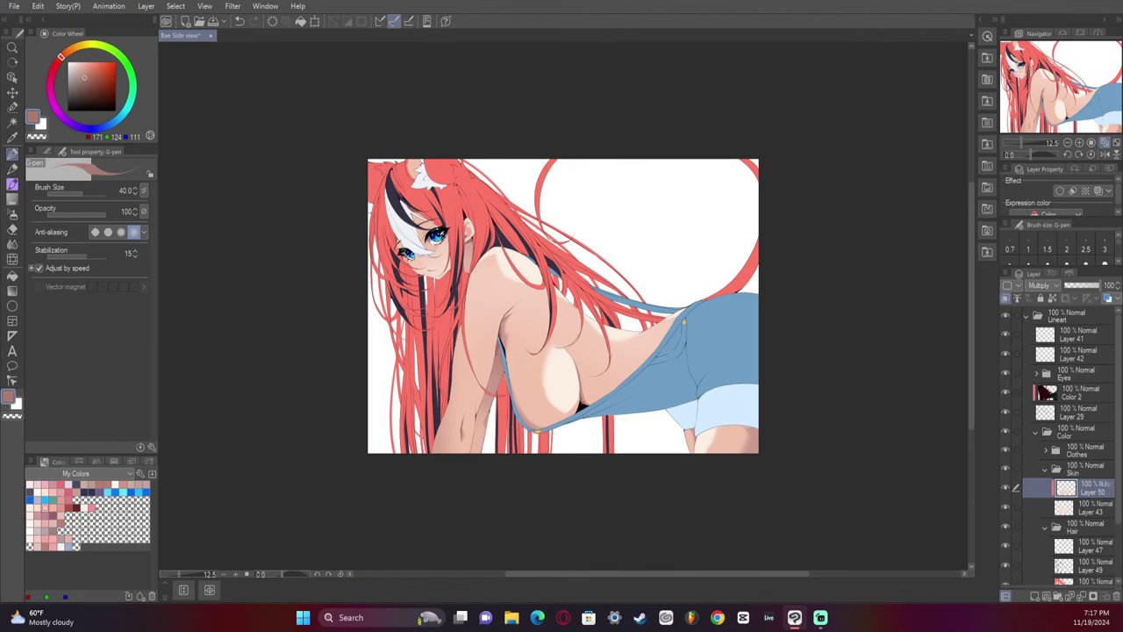
{"action": "left_click", "coordinate": [1103, 153]}
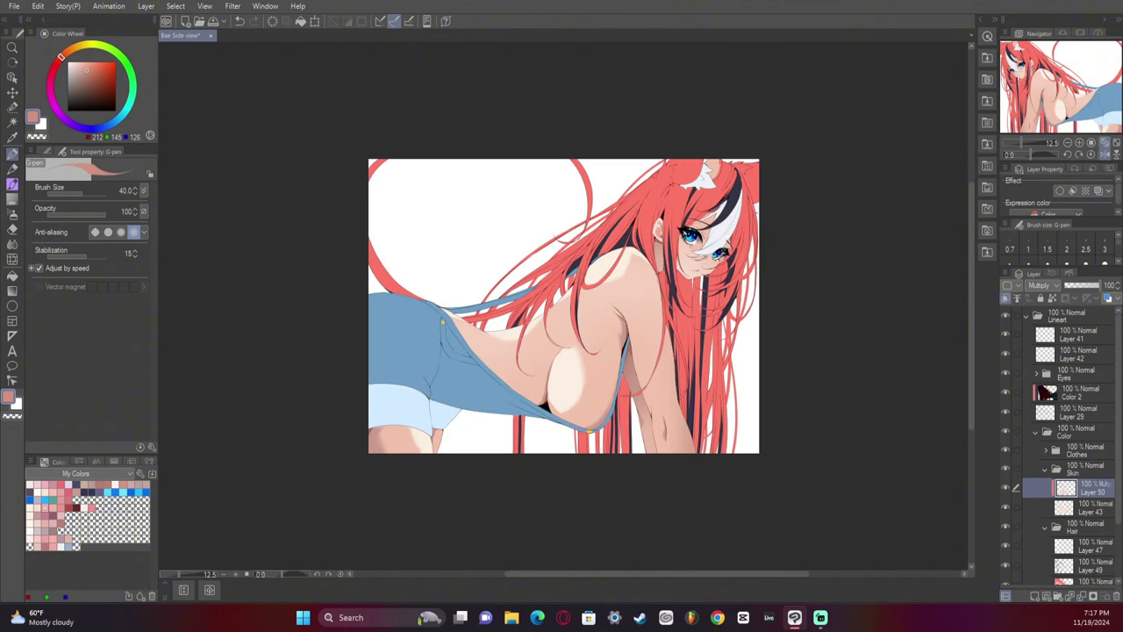
{"action": "left_click", "coordinate": [1103, 154]}
Add a clipped layer above the skin shading for white highlights and set its opacity to 77%.
{"action": "key", "text": "ctrl+shift+n"}
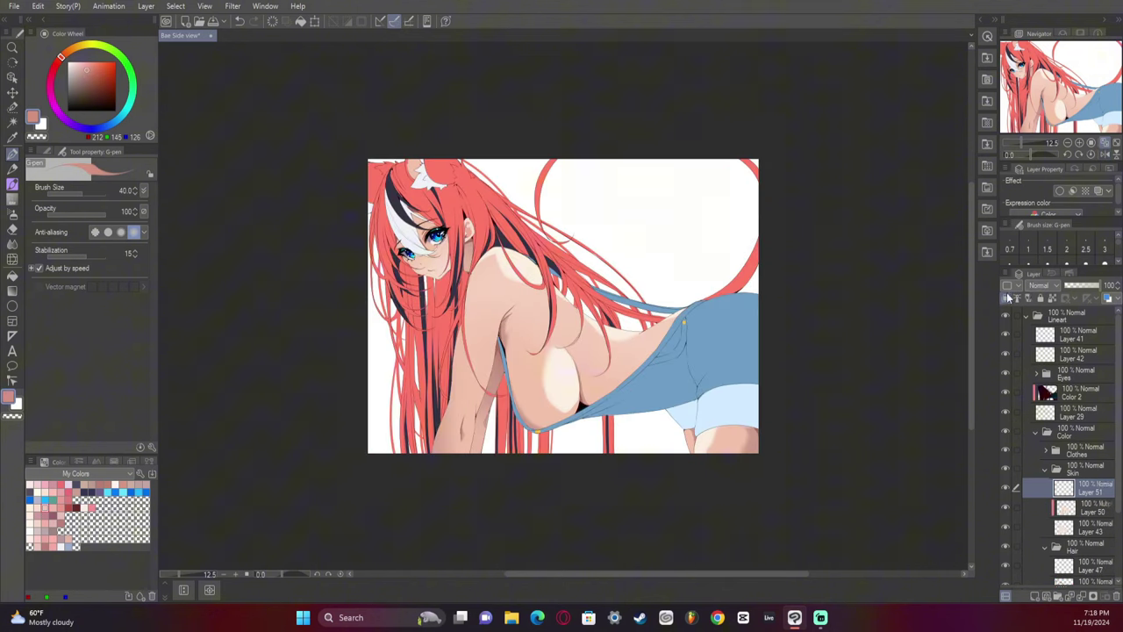
{"action": "key", "text": "x"}
{"action": "left_click", "coordinate": [1105, 154]}
{"action": "left_click", "coordinate": [1090, 285]}
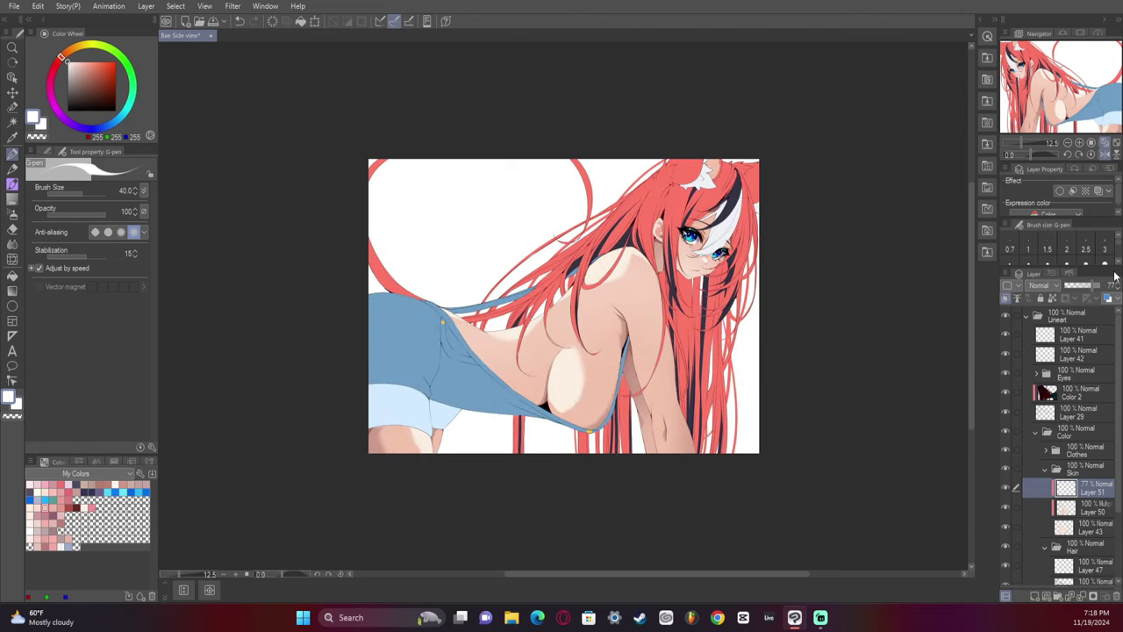
{"action": "key", "text": "x"}
{"action": "key", "text": "w"}
{"action": "key", "text": "b"}
Adjust the Layer 50 shading colour slightly with the Hue/Saturation/Luminosity correction.
{"action": "left_click", "coordinate": [1093, 508]}
{"action": "key", "text": "ctrl+u"}
{"action": "left_click_drag", "start_coordinate": [892, 465], "coordinate": [886, 465]}
{"action": "left_click", "coordinate": [1029, 384]}
Sample the thigh's skin colour (239, 213, 201) with Layer 50 temporarily in Normal mode, and restore its blending to Multiply.
{"action": "left_click", "coordinate": [1042, 285]}
{"action": "left_click", "coordinate": [378, 449], "text": "alt"}
{"action": "key", "text": "p"}
{"action": "key", "text": "ctrl+z"}
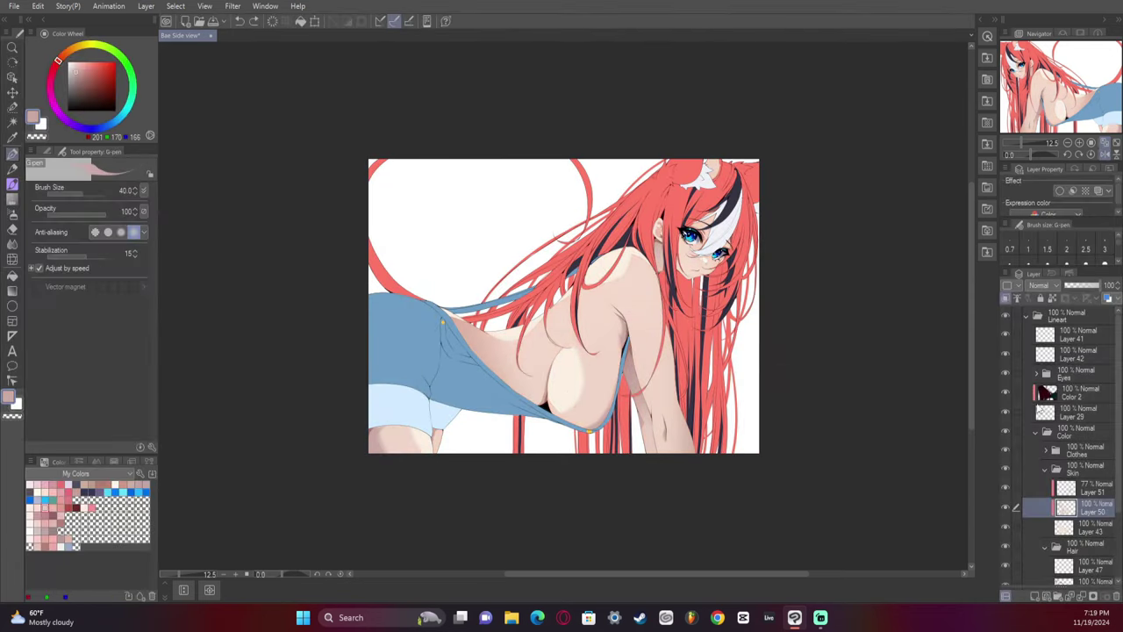
{"action": "left_click", "coordinate": [1090, 527]}
{"action": "left_click", "coordinate": [404, 441], "text": "alt"}
{"action": "left_click", "coordinate": [1093, 508]}
{"action": "left_click", "coordinate": [1042, 285]}
{"action": "left_click", "coordinate": [1089, 307]}
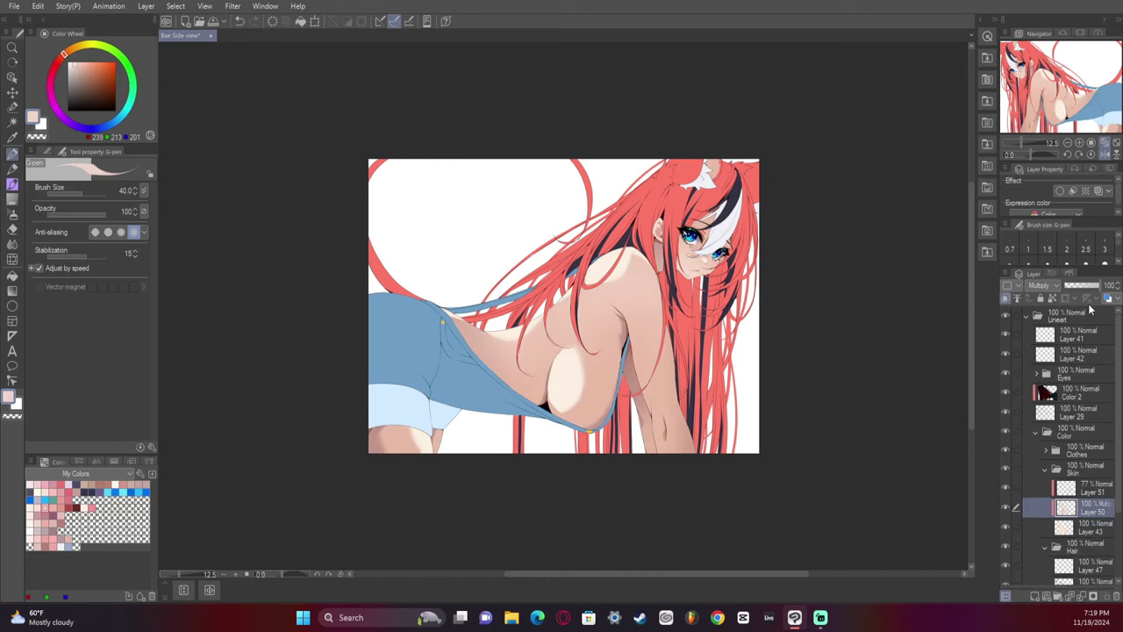
{"action": "left_click", "coordinate": [1104, 154]}
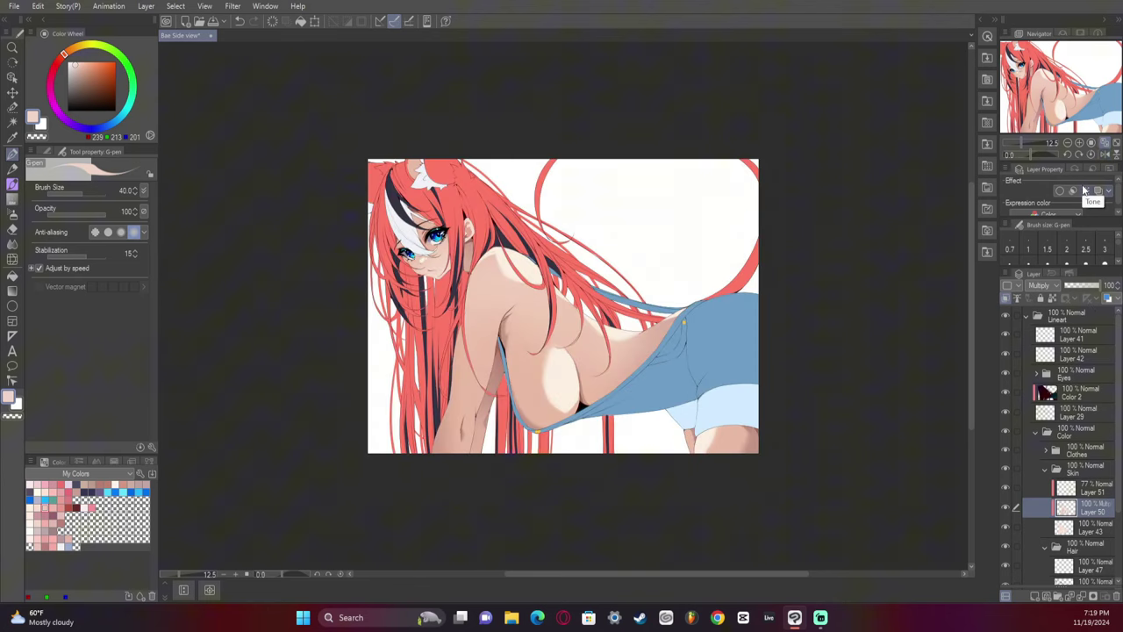
Add another clipped layer above Layer 51 and paint small highlights near the upper arm in the shoulder's light tone (251, 239, 227).
{"action": "left_click", "coordinate": [1095, 492]}
{"action": "left_click", "coordinate": [1035, 595]}
{"action": "left_click", "coordinate": [1005, 298]}
{"action": "left_click", "coordinate": [1104, 154]}
{"action": "left_click", "coordinate": [622, 262], "text": "alt"}
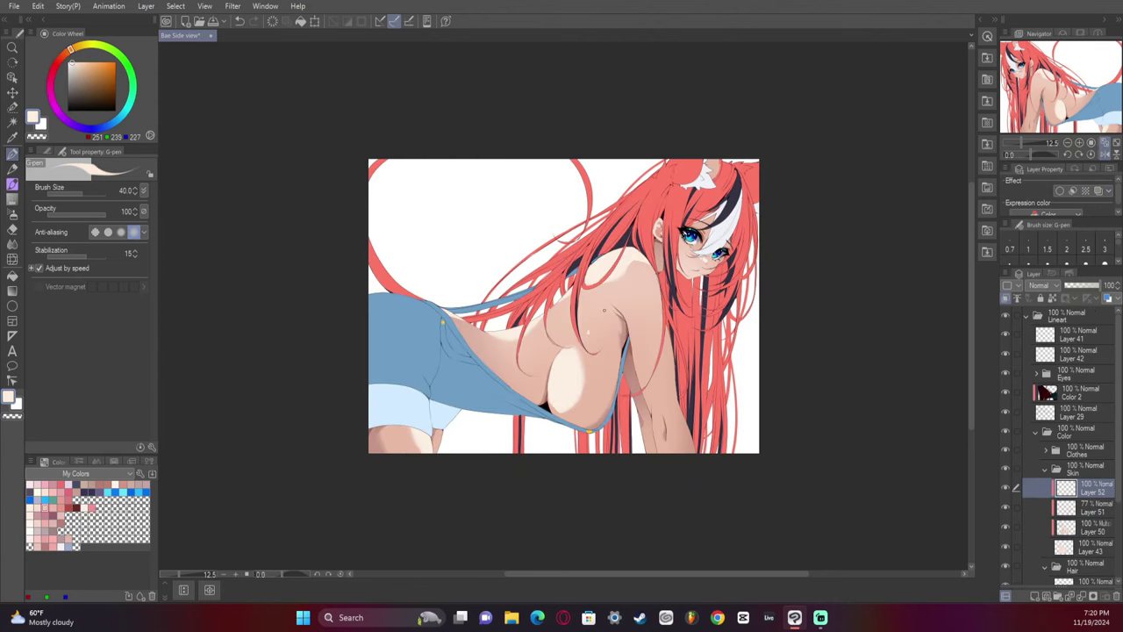
Select the near arm and torso skin from the Layer 50 shading and add a new clipped layer above Layer 52.
{"action": "key", "text": "b"}
{"action": "left_click", "coordinate": [1092, 527]}
{"action": "key", "text": "w"}
{"action": "left_click", "coordinate": [672, 407]}
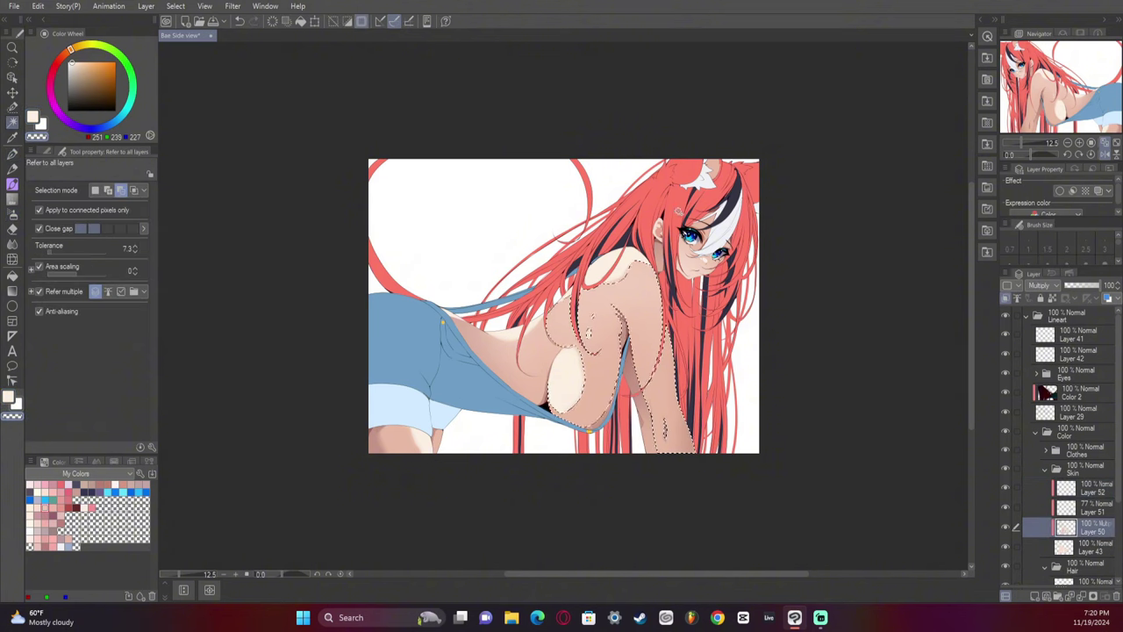
{"action": "left_click", "coordinate": [1094, 488]}
{"action": "left_click", "coordinate": [1034, 595]}
Set the new layer's blending mode to Screen and choose a bright cyan (96, 226, 255) for the Soft airbrush.
{"action": "left_click", "coordinate": [1043, 285]}
{"action": "left_click", "coordinate": [1044, 563]}
{"action": "key", "text": "b"}
{"action": "left_click", "coordinate": [97, 62]}
{"action": "left_click", "coordinate": [1043, 285]}
{"action": "left_click", "coordinate": [1044, 386]}
{"action": "left_click", "coordinate": [122, 114]}
Airbrush a soft cyan light onto the lower near arm, trim it with transparent colour, and deselect.
{"action": "left_click_drag", "start_coordinate": [673, 465], "coordinate": [686, 475]}
{"action": "key", "text": "ctrl+z"}
{"action": "key", "text": "b"}
{"action": "key", "text": "b"}
{"action": "key", "text": "c"}
{"action": "key", "text": "h"}
{"action": "key", "text": "ctrl+d"}
Soften the skin shading on Layer 50 with Blur at brush size 120 and make Layer 52 active.
{"action": "left_click", "coordinate": [1094, 544]}
{"action": "key", "text": "j"}
{"action": "left_click", "coordinate": [1095, 507]}
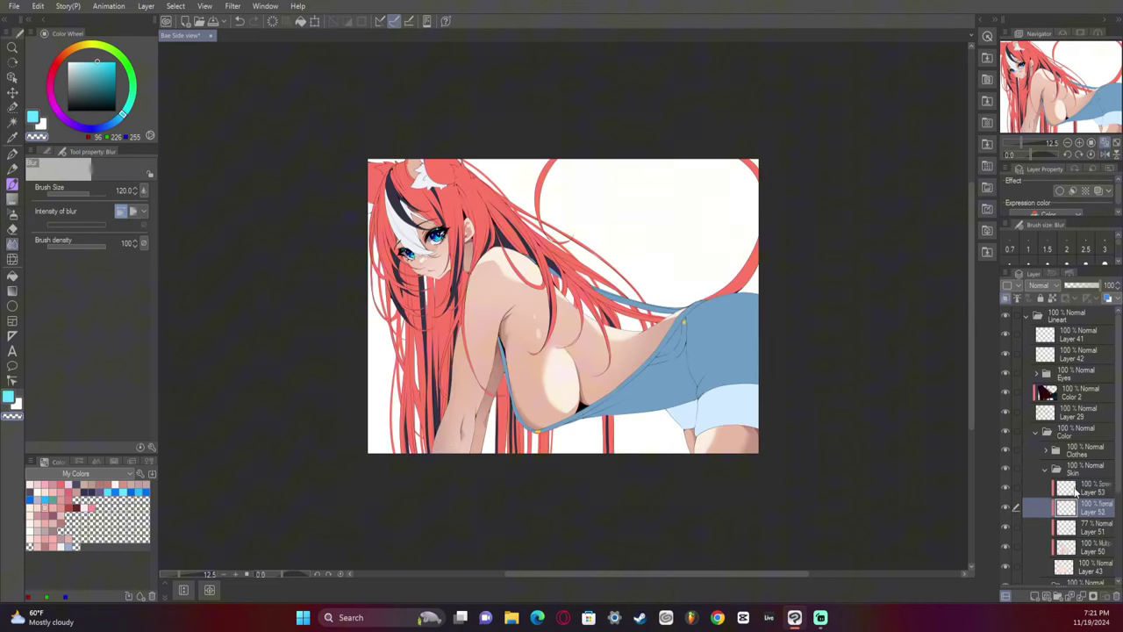
Refine the skin shading on Layer 50 with a pale skin swatch and trim it with the transparent Soft airbrush at size 1000.
{"action": "left_click", "coordinate": [1095, 488]}
{"action": "left_click", "coordinate": [1093, 546]}
{"action": "left_click", "coordinate": [1068, 143]}
{"action": "left_click", "coordinate": [1103, 154]}
{"action": "left_click", "coordinate": [37, 507]}
{"action": "key", "text": "p"}
{"action": "key", "text": "ctrl+z"}
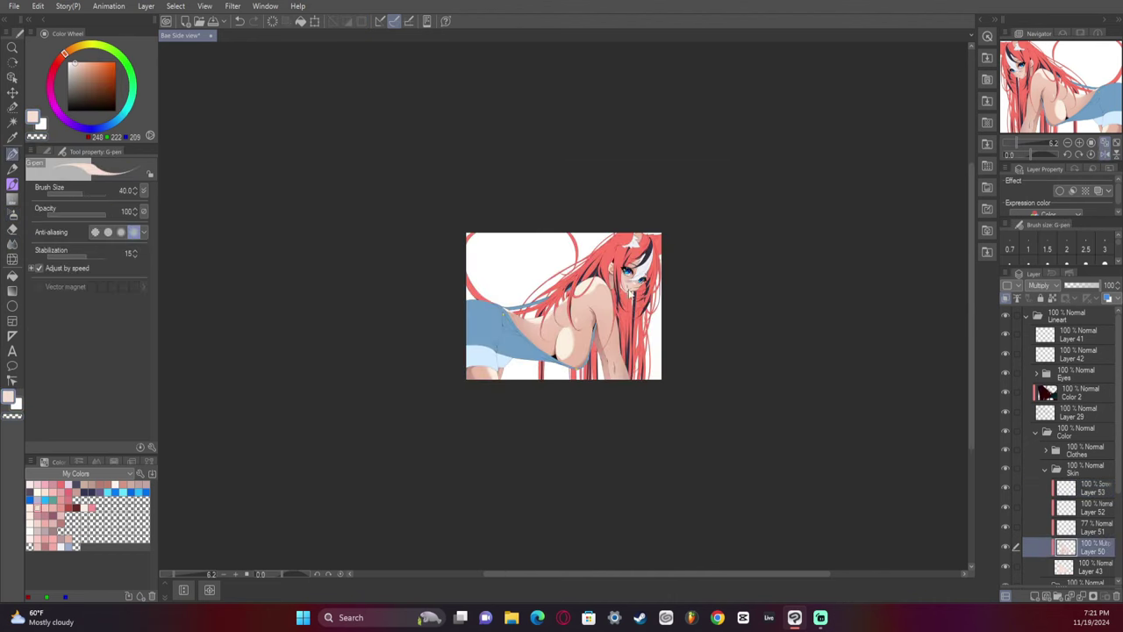
{"action": "key", "text": "ctrl+plus"}
{"action": "left_click", "coordinate": [36, 136]}
{"action": "key", "text": "b"}
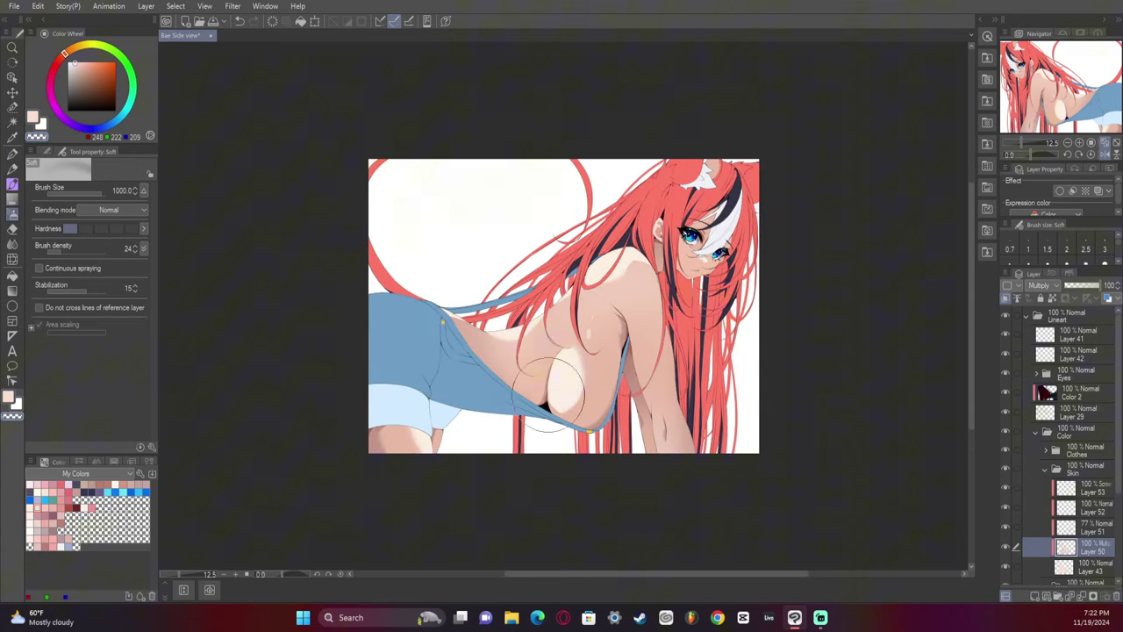
Check the image without Layer 51 and touch up the thigh's base skin below the shorts on Layer 43 with the G-pen.
{"action": "key", "text": "p"}
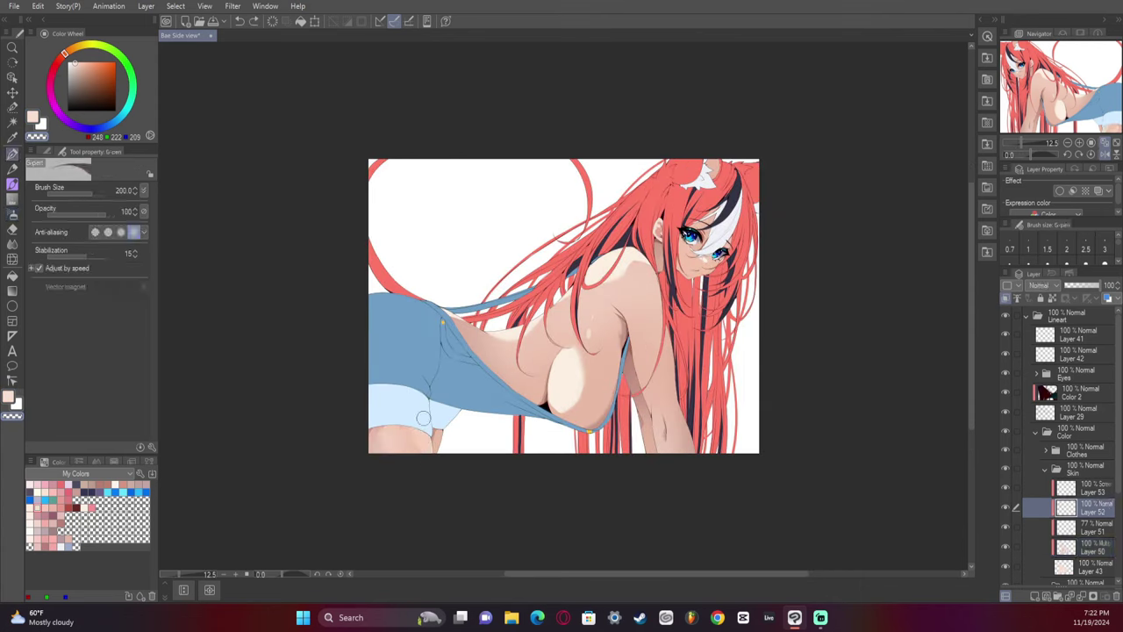
{"action": "key", "text": "c"}
{"action": "left_click", "coordinate": [1006, 528]}
{"action": "left_click", "coordinate": [1006, 529]}
{"action": "left_click", "coordinate": [1088, 567]}
{"action": "left_click_drag", "start_coordinate": [421, 432], "coordinate": [424, 457]}
{"action": "left_click", "coordinate": [1092, 544]}
{"action": "left_click", "coordinate": [390, 438], "text": "alt"}
{"action": "left_click", "coordinate": [59, 60]}
{"action": "key", "text": "b"}
{"action": "mouse_move", "coordinate": [376, 430]}
{"action": "left_mouse_down"}
{"action": "mouse_move", "coordinate": [379, 453]}
{"action": "mouse_move", "coordinate": [421, 449]}
{"action": "left_mouse_up"}
{"action": "key", "text": "ctrl+z"}
Rework the thigh shading on Layer 50 with the pale skin colour and soften it with Blur at size 120.
{"action": "key", "text": "p"}
{"action": "left_click", "coordinate": [76, 69]}
{"action": "left_click", "coordinate": [1088, 567]}
{"action": "left_click", "coordinate": [37, 506]}
{"action": "left_click", "coordinate": [1090, 547]}
{"action": "key", "text": "j"}
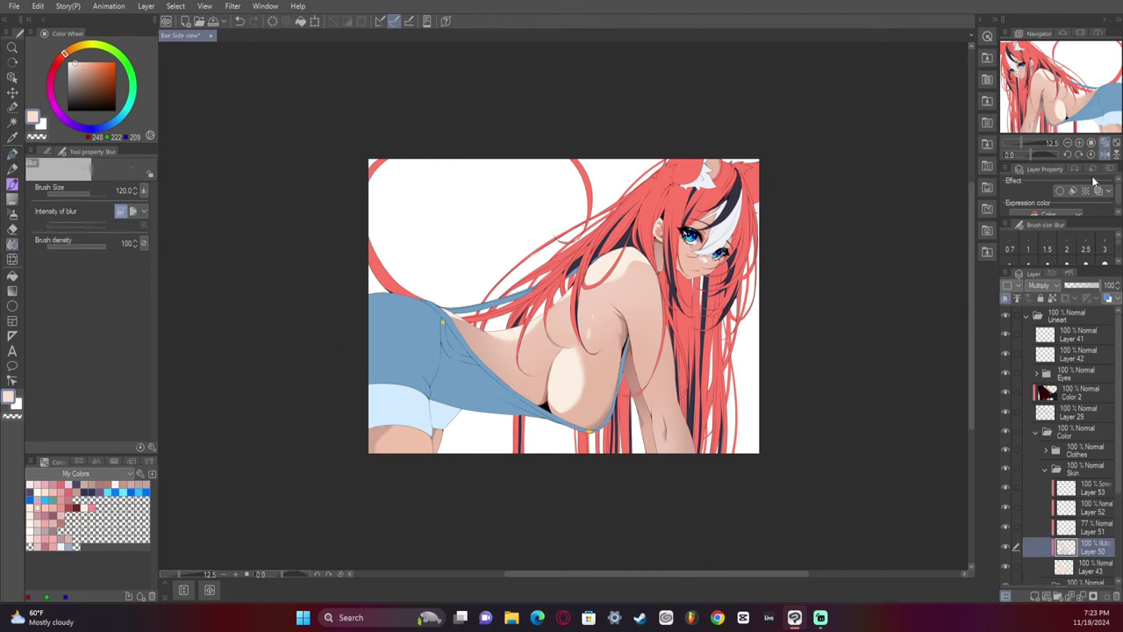
{"action": "key", "text": "p"}
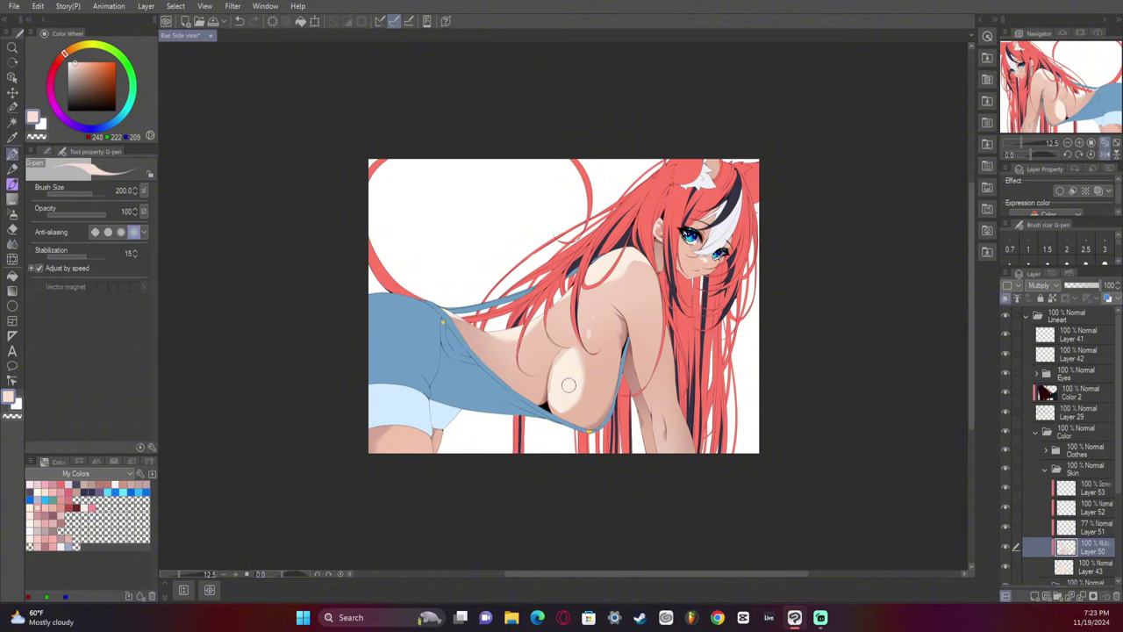
Retouch the torso's highlight edges on Layer 50 with the G-pen, reducing it to size 150, and soften them with Blur.
{"action": "left_click", "coordinate": [1078, 570]}
{"action": "left_click", "coordinate": [1083, 508]}
{"action": "key", "text": "c"}
{"action": "left_click", "coordinate": [1088, 547]}
{"action": "key", "text": "x"}
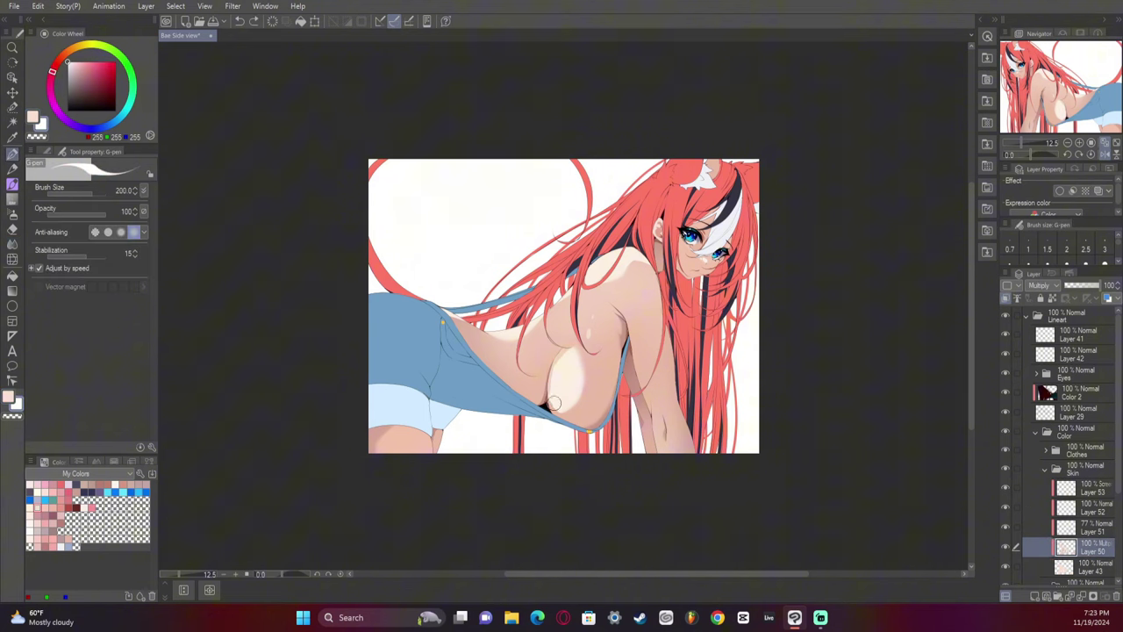
{"action": "key", "text": "x"}
{"action": "key", "text": "["}
{"action": "key", "text": "["}
{"action": "key", "text": "j"}
{"action": "key", "text": "c"}
{"action": "key", "text": "c"}
{"action": "key", "text": "p"}
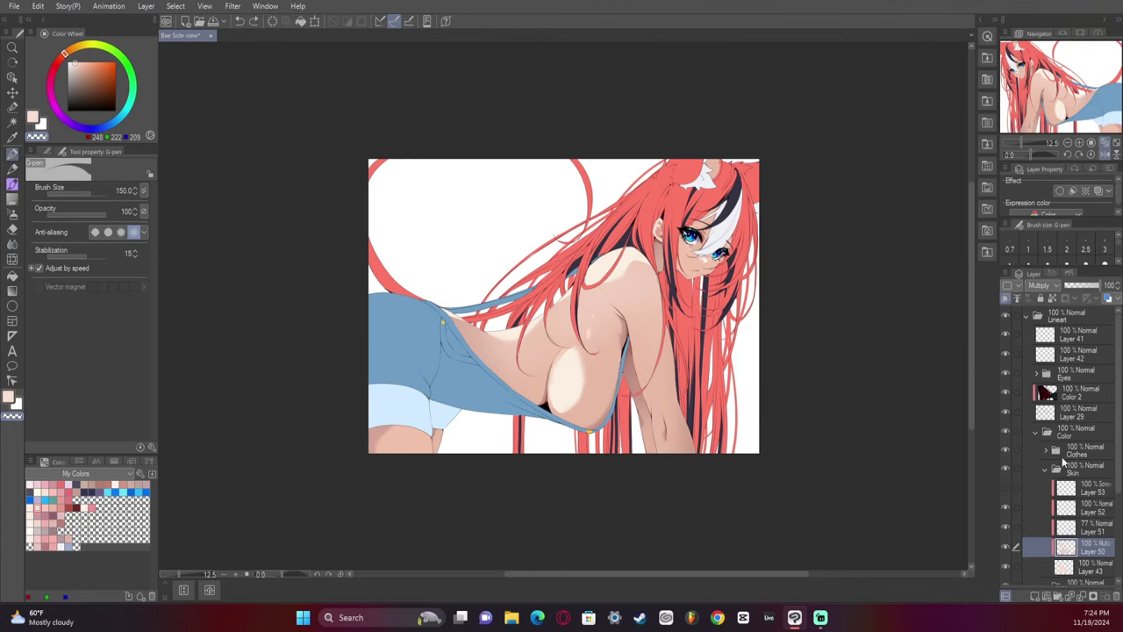
Add a clipped Multiply layer above Layer 53 and airbrush a soft pinkish shadow (212, 183, 181) over the lower near arm.
{"action": "left_click", "coordinate": [1092, 487]}
{"action": "key", "text": "ctrl+shift+n"}
{"action": "left_click", "coordinate": [1042, 285]}
{"action": "left_click", "coordinate": [1044, 321]}
{"action": "key", "text": "b"}
{"action": "left_click_drag", "start_coordinate": [648, 484], "coordinate": [680, 469]}
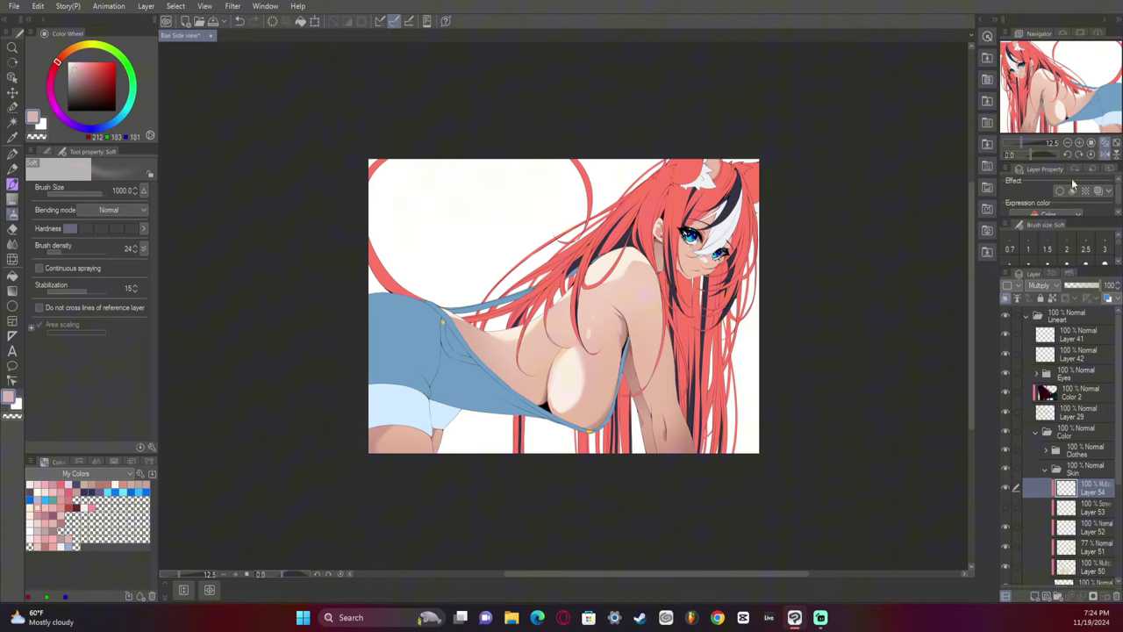
Expand the Clothes folder and add a clipped Multiply layer above the denim base on Layer 44.
{"action": "left_click", "coordinate": [1045, 450]}
{"action": "left_click", "coordinate": [1090, 508]}
{"action": "key", "text": "ctrl+shift+n"}
{"action": "key", "text": "ctrl+alt+g"}
{"action": "left_click", "coordinate": [1042, 286]}
{"action": "left_click", "coordinate": [1053, 319]}
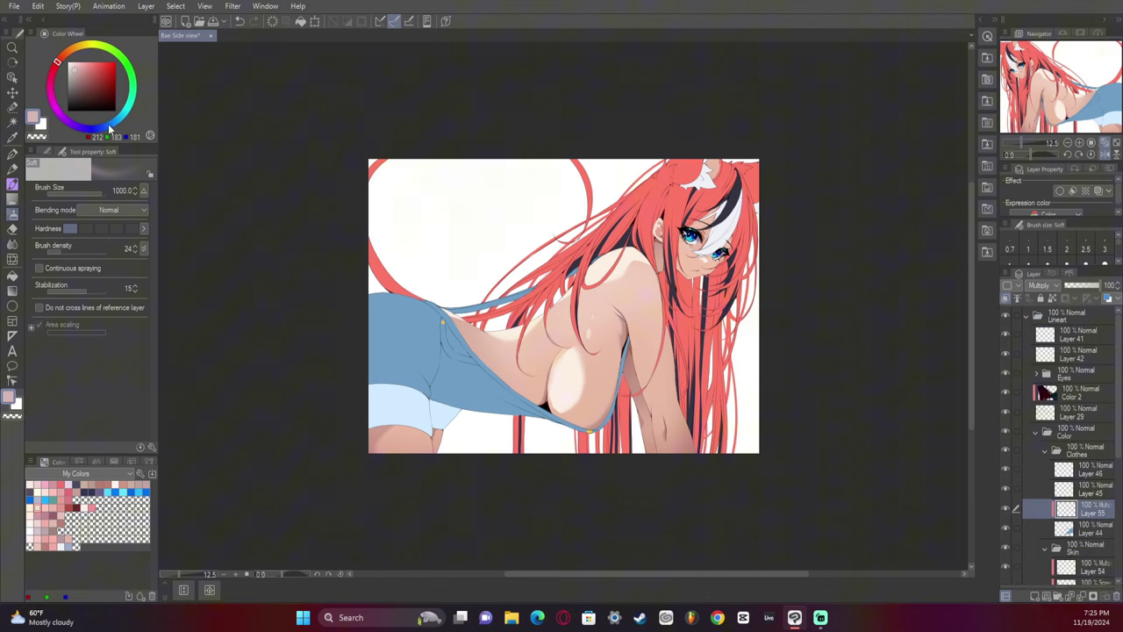
Choose a grey-blue (122, 140, 159) and airbrush soft shadows over the denim overalls with the Soft airbrush at size 1000.
{"action": "left_click", "coordinate": [111, 124]}
{"action": "left_click", "coordinate": [78, 80]}
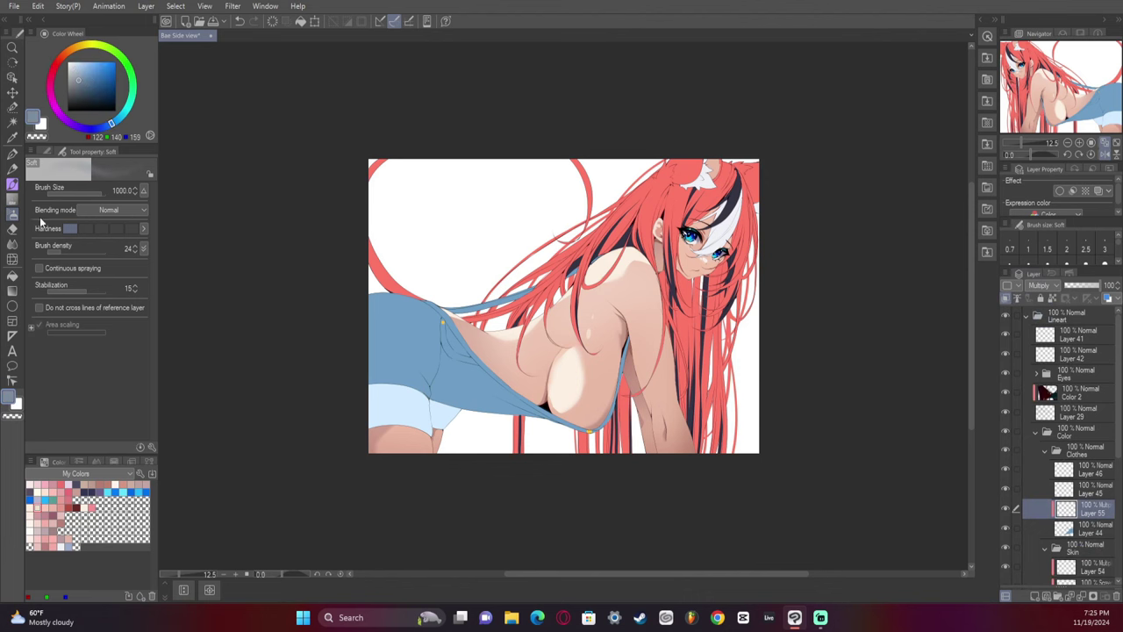
{"action": "mouse_move", "coordinate": [337, 282]}
{"action": "left_mouse_down"}
{"action": "mouse_move", "coordinate": [415, 434]}
{"action": "mouse_move", "coordinate": [447, 465]}
{"action": "mouse_move", "coordinate": [310, 191]}
{"action": "mouse_move", "coordinate": [330, 303]}
{"action": "left_mouse_up"}
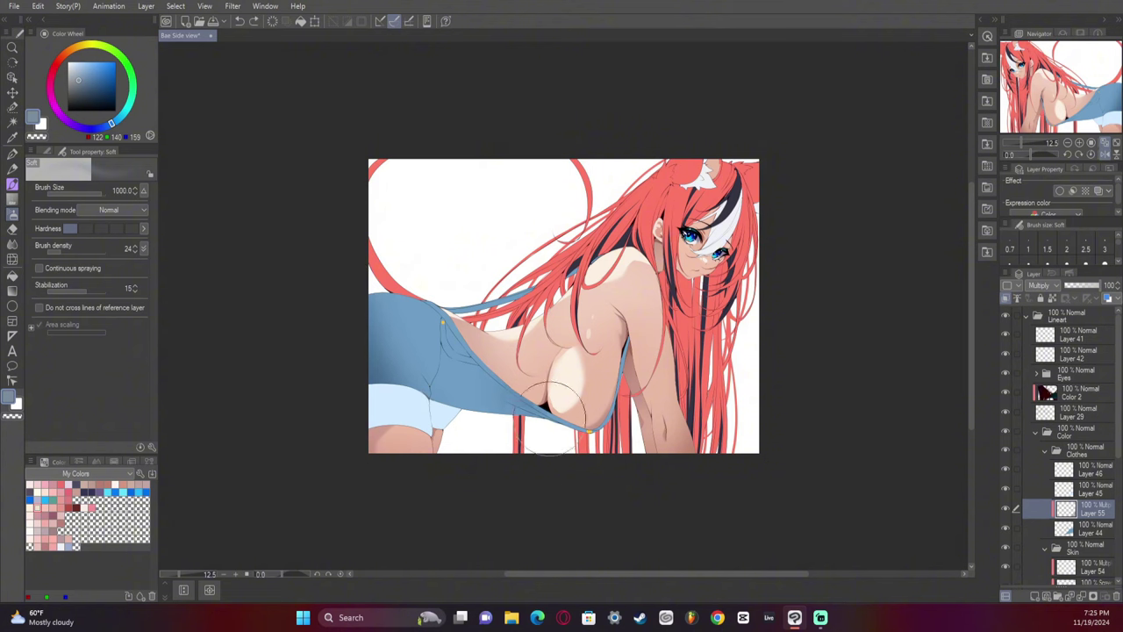
{"action": "mouse_move", "coordinate": [612, 335]}
{"action": "left_mouse_down"}
{"action": "mouse_move", "coordinate": [658, 379]}
{"action": "mouse_move", "coordinate": [642, 317]}
{"action": "left_mouse_up"}
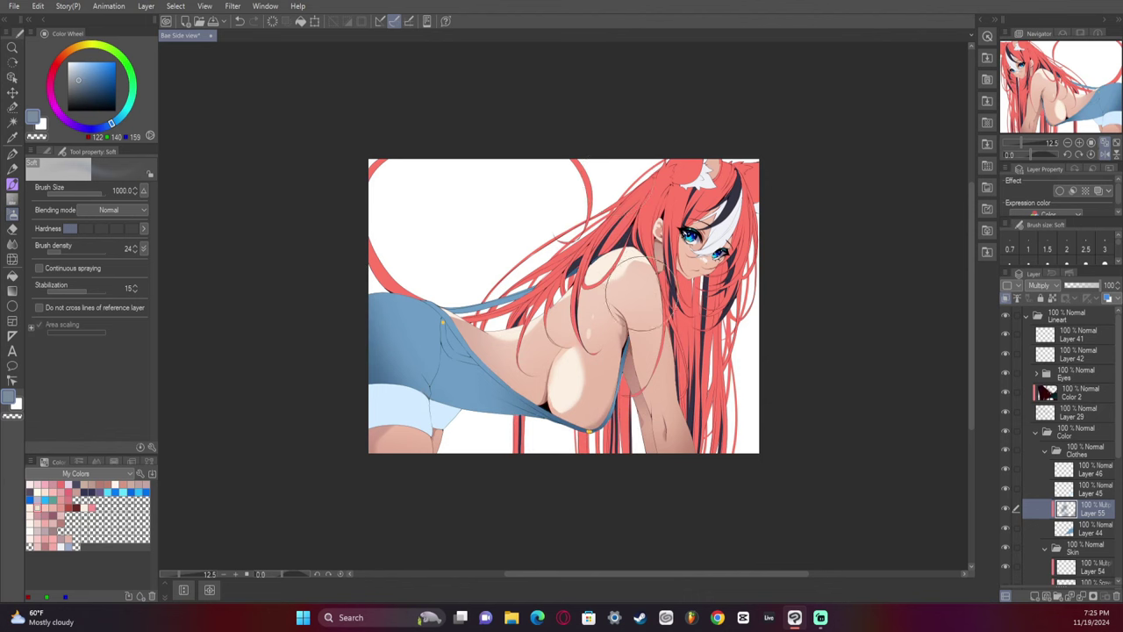
Reduce the Soft airbrush to size 700 and shade the lower edge of the denim overalls on Layer 55.
{"action": "key", "text": "bracketleft"}
{"action": "key", "text": "bracketleft"}
{"action": "key", "text": "bracketleft"}
{"action": "key", "text": "bracketleft"}
{"action": "key", "text": "bracketleft"}
{"action": "key", "text": "bracketleft"}
{"action": "key", "text": "bracketleft"}
{"action": "key", "text": "bracketleft"}
{"action": "key", "text": "bracketleft"}
{"action": "key", "text": "bracketright"}
{"action": "key", "text": "bracketright"}
{"action": "key", "text": "bracketright"}
{"action": "key", "text": "bracketright"}
{"action": "left_click_drag", "start_coordinate": [358, 342], "coordinate": [484, 432]}
{"action": "mouse_move", "coordinate": [378, 372]}
{"action": "left_mouse_down"}
{"action": "mouse_move", "coordinate": [497, 451]}
{"action": "mouse_move", "coordinate": [531, 454]}
{"action": "left_mouse_up"}
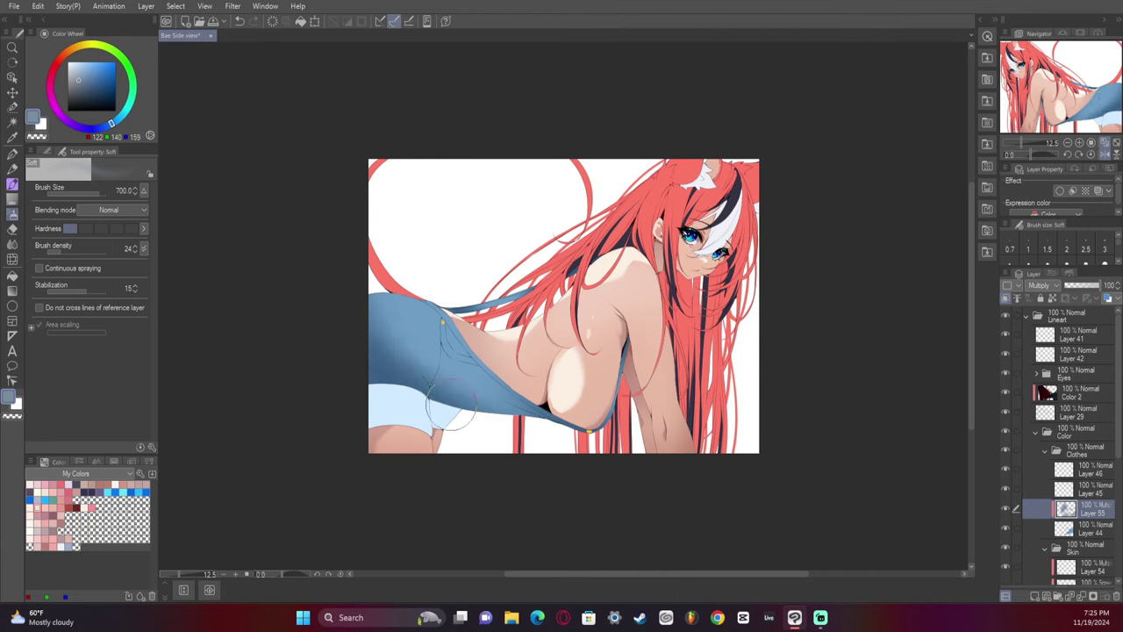
Add a clipped Multiply layer above Layer 55 and choose a grey-blue (129, 150, 168) for the fabric folds.
{"action": "left_click", "coordinate": [1082, 529]}
{"action": "left_click", "coordinate": [417, 320], "text": "alt"}
{"action": "key", "text": "p"}
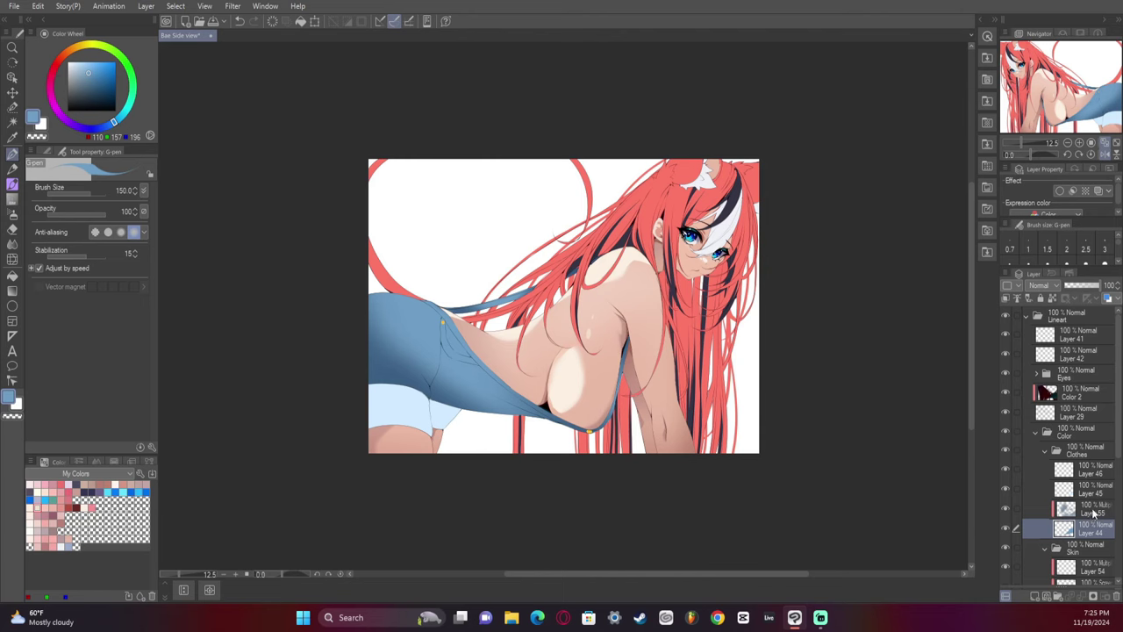
{"action": "left_click", "coordinate": [1092, 512]}
{"action": "left_click", "coordinate": [1035, 596]}
{"action": "left_click", "coordinate": [1048, 286]}
{"action": "left_click", "coordinate": [1039, 321]}
{"action": "left_click", "coordinate": [79, 79]}
Add the downloaded ふわカチ シワ塗りブラシ wrinkle brush from the material library to the Watercolor brush group.
{"action": "left_click", "coordinate": [987, 57]}
{"action": "left_click", "coordinate": [878, 180]}
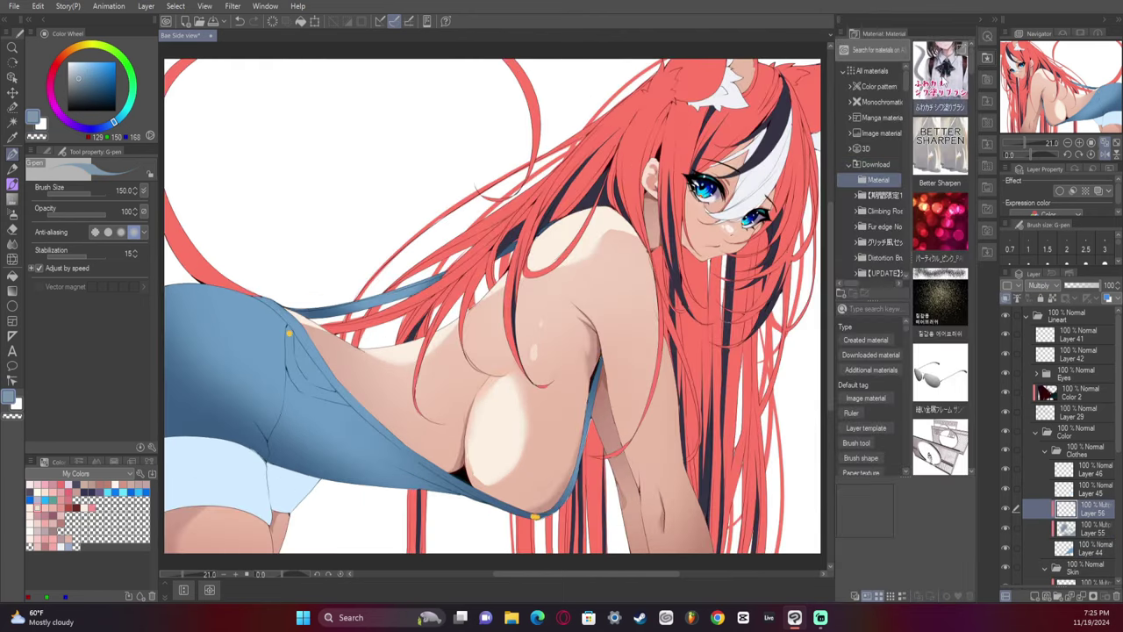
{"action": "left_click", "coordinate": [12, 185]}
{"action": "left_click", "coordinate": [46, 152]}
{"action": "left_click_drag", "start_coordinate": [940, 75], "coordinate": [92, 338]}
{"action": "left_click", "coordinate": [1067, 142]}
{"action": "left_click", "coordinate": [1068, 142]}
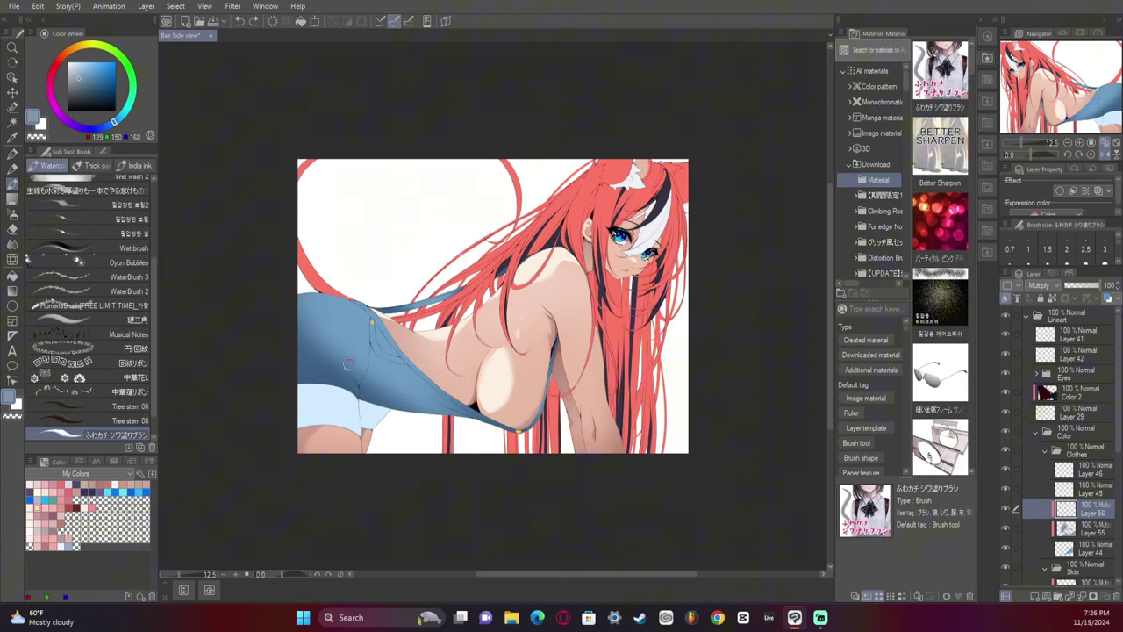
Auto-select the denim at the hip and paint the first fold there on Layer 56 with the wrinkle brush.
{"action": "key", "text": "w"}
{"action": "left_click", "coordinate": [348, 341]}
{"action": "key", "text": "m"}
{"action": "key", "text": "b"}
{"action": "left_click_drag", "start_coordinate": [316, 305], "coordinate": [360, 382]}
Adjust the wrinkle brush's density to 64, rework the hip folds with the canvas view flipped, and deselect.
{"action": "key", "text": "h"}
{"action": "key", "text": "c"}
{"action": "mouse_move", "coordinate": [645, 344]}
{"action": "left_mouse_down"}
{"action": "mouse_move", "coordinate": [630, 377]}
{"action": "mouse_move", "coordinate": [665, 320]}
{"action": "mouse_move", "coordinate": [625, 349]}
{"action": "mouse_move", "coordinate": [634, 384]}
{"action": "left_mouse_up"}
{"action": "key", "text": "ctrl+z"}
{"action": "left_click", "coordinate": [103, 152]}
{"action": "left_click", "coordinate": [86, 303]}
{"action": "key", "text": "c"}
{"action": "key", "text": "ctrl+d"}
{"action": "key", "text": "p"}
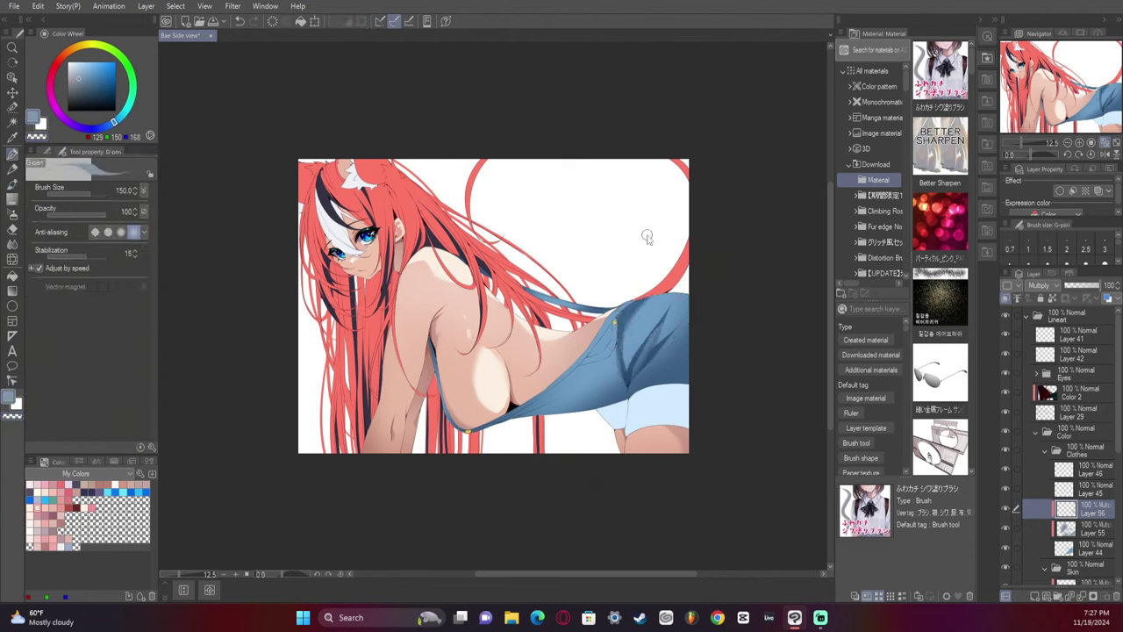
Build up denim folds across the overalls on Layer 56 with the wrinkle brush at size 250, the G-pen and Blur.
{"action": "key", "text": "j"}
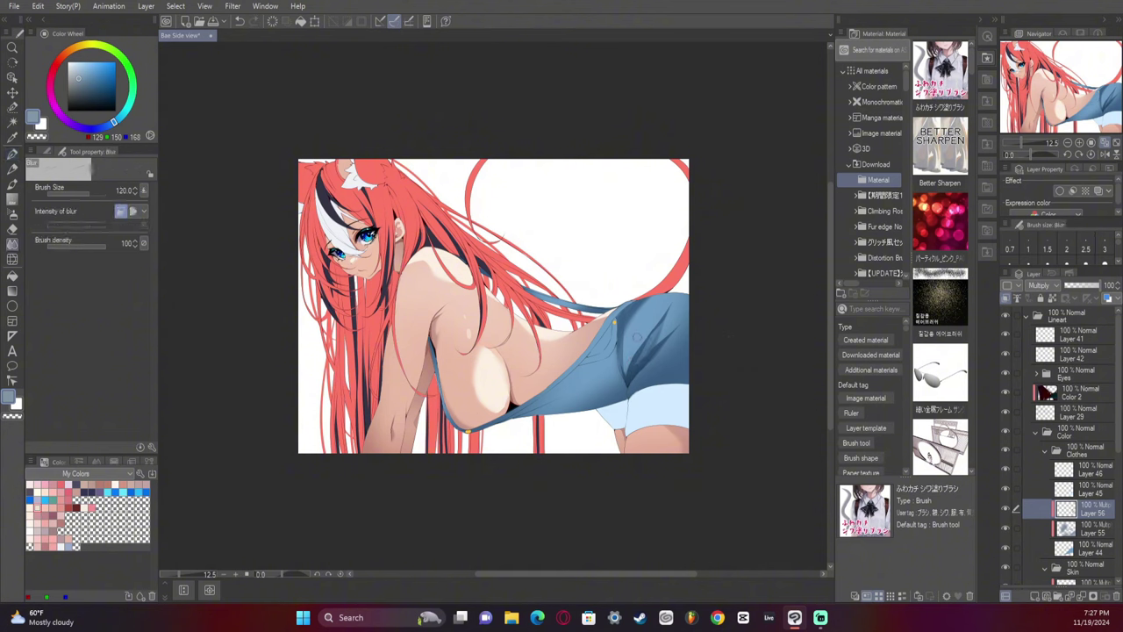
{"action": "key", "text": "b"}
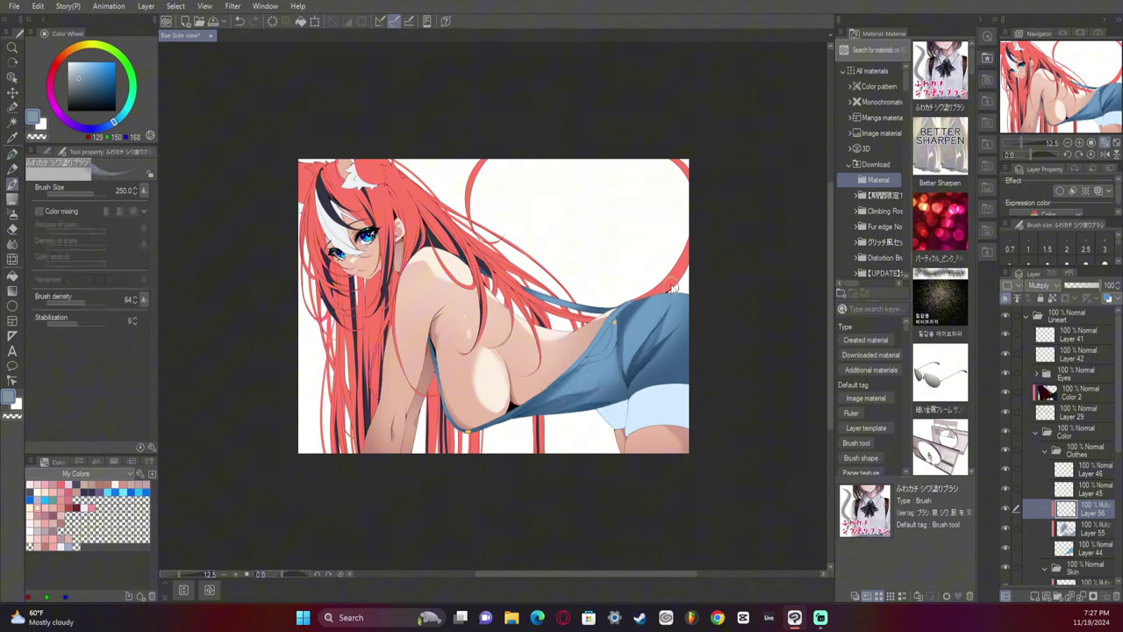
{"action": "key", "text": "p"}
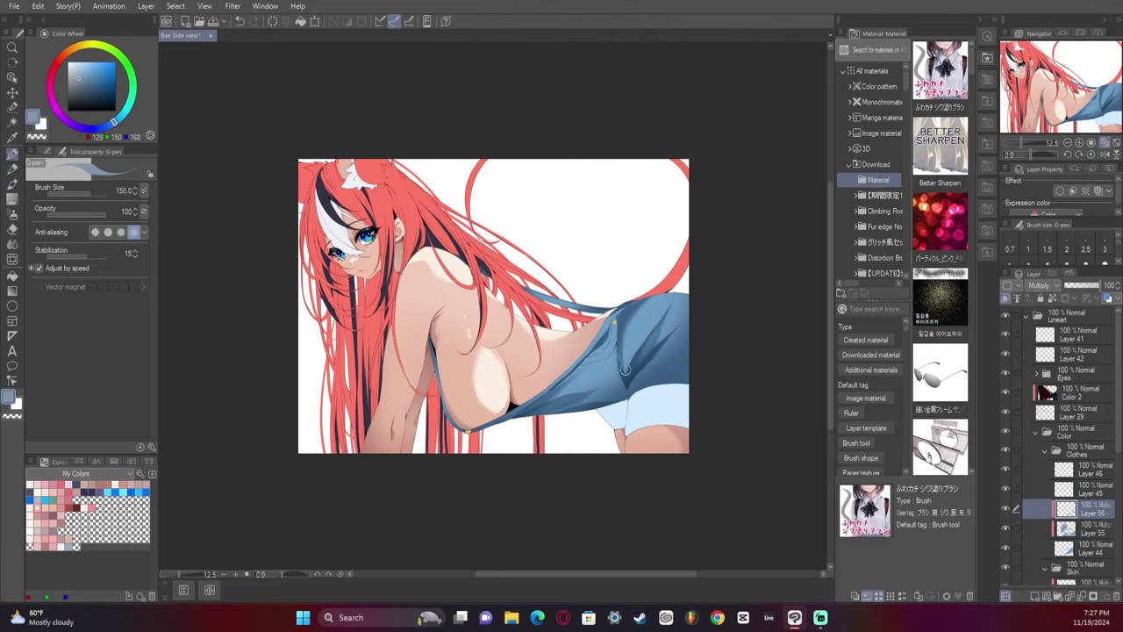
{"action": "key", "text": "b"}
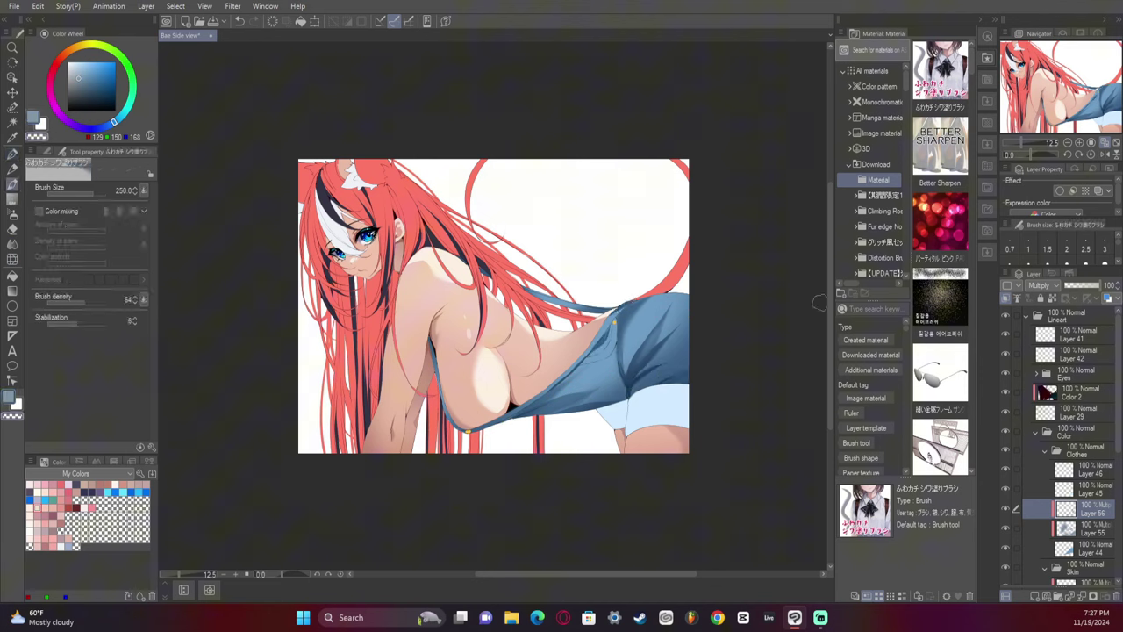
{"action": "key", "text": "p"}
Paint a fold near the upper edge of the hip with the G-pen in a colour sampled from the denim.
{"action": "left_click", "coordinate": [659, 314], "text": "alt"}
{"action": "left_click", "coordinate": [1052, 286]}
{"action": "left_click", "coordinate": [667, 313], "text": "alt"}
{"action": "left_click", "coordinate": [1051, 291]}
{"action": "left_click", "coordinate": [672, 309], "text": "alt"}
{"action": "left_click_drag", "start_coordinate": [671, 304], "coordinate": [673, 317]}
Choose a pale grey-blue (200, 213, 224) and refine the hip folds, alternating the G-pen at size 150 with Blur.
{"action": "key", "text": "j"}
{"action": "left_click", "coordinate": [72, 67]}
{"action": "key", "text": "p"}
{"action": "key", "text": "j"}
{"action": "key", "text": "p"}
{"action": "key", "text": "ctrl+z"}
{"action": "key", "text": "j"}
{"action": "key", "text": "p"}
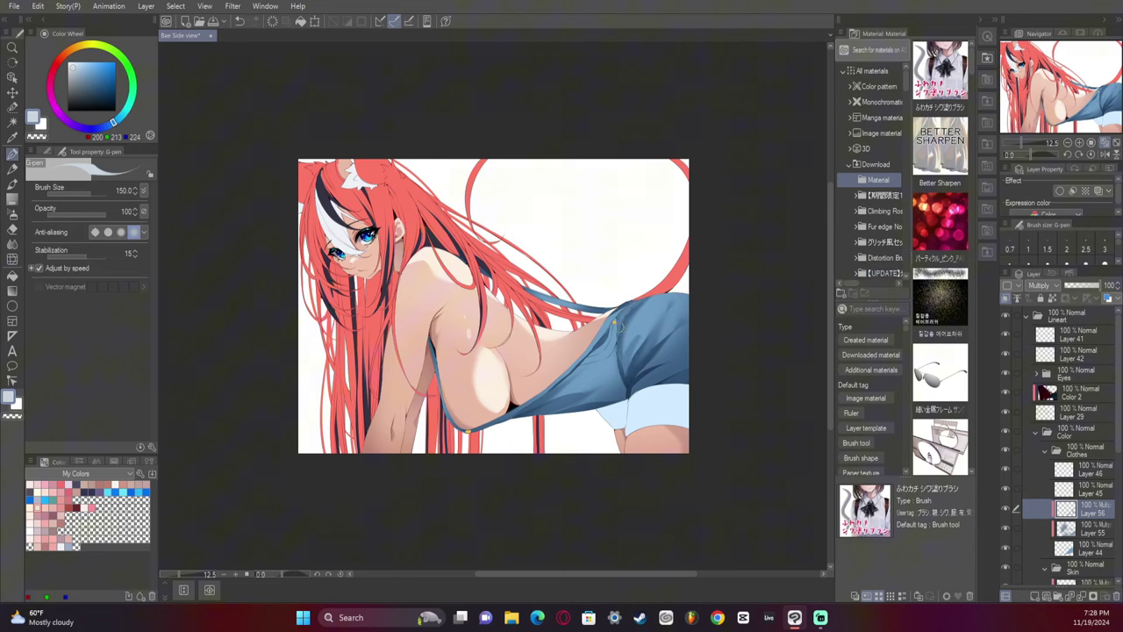
Trim the denim fold shading with transparent colour, soften it with Blur and mirror the canvas view.
{"action": "key", "text": "c"}
{"action": "key", "text": "c"}
{"action": "key", "text": "j"}
{"action": "left_click", "coordinate": [1105, 153]}
{"action": "key", "text": "p"}
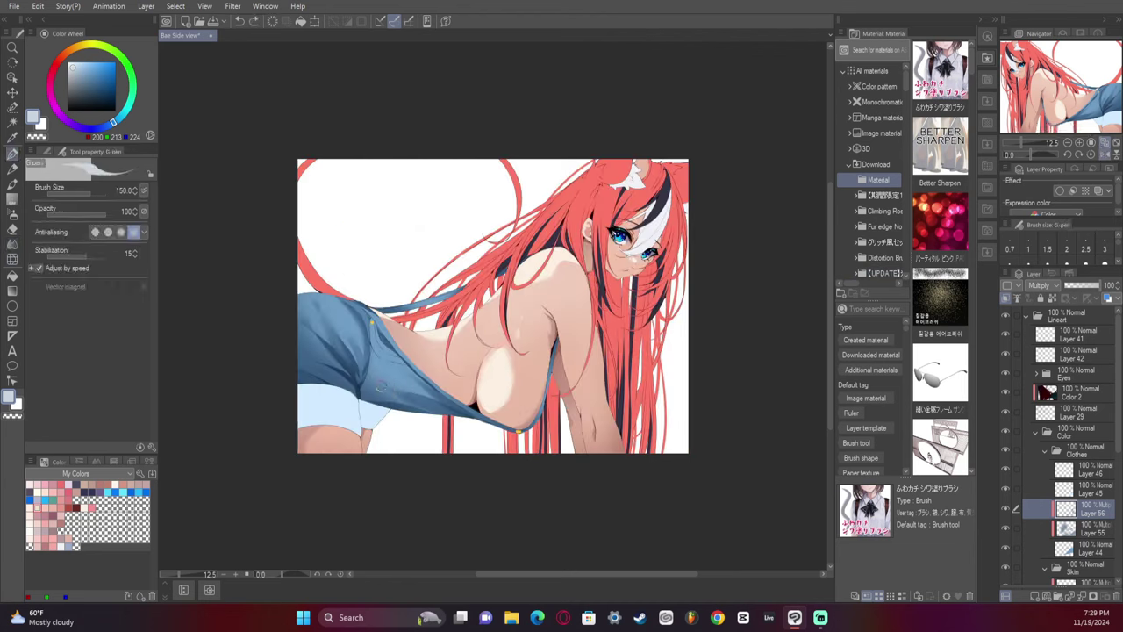
Darken the back strap and detail the overalls' front hem with stitched shading in a sampled grey-blue (105, 127, 146).
{"action": "left_click", "coordinate": [386, 343], "text": "alt"}
{"action": "key", "text": "h"}
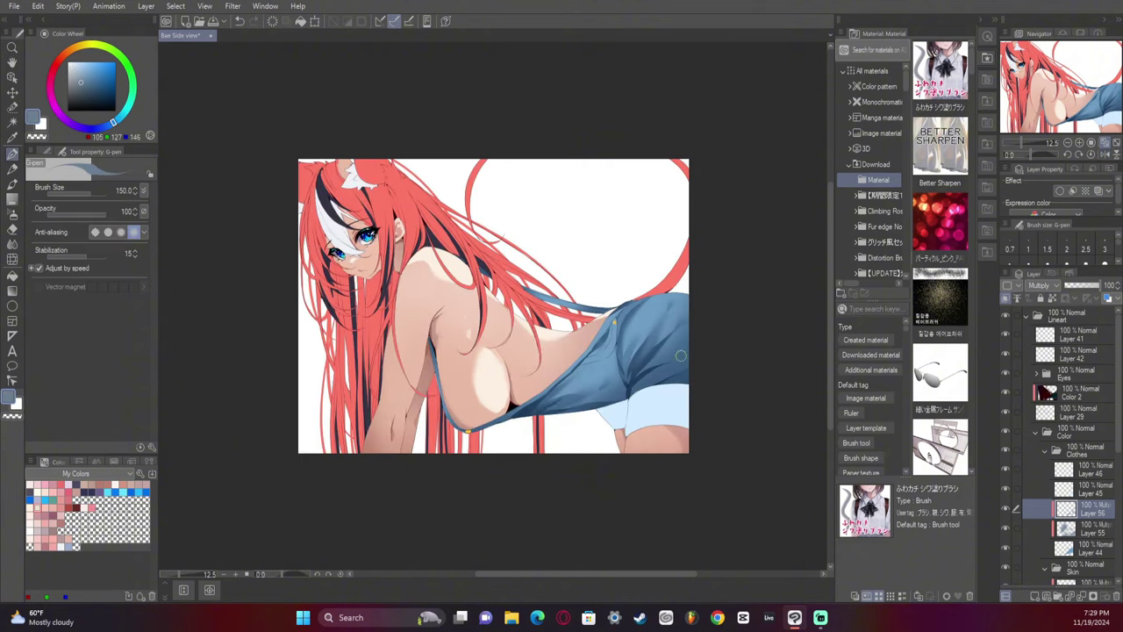
{"action": "left_click_drag", "start_coordinate": [438, 365], "coordinate": [432, 346]}
{"action": "key", "text": "g"}
{"action": "key", "text": "g"}
{"action": "left_click", "coordinate": [575, 305]}
{"action": "key", "text": "p"}
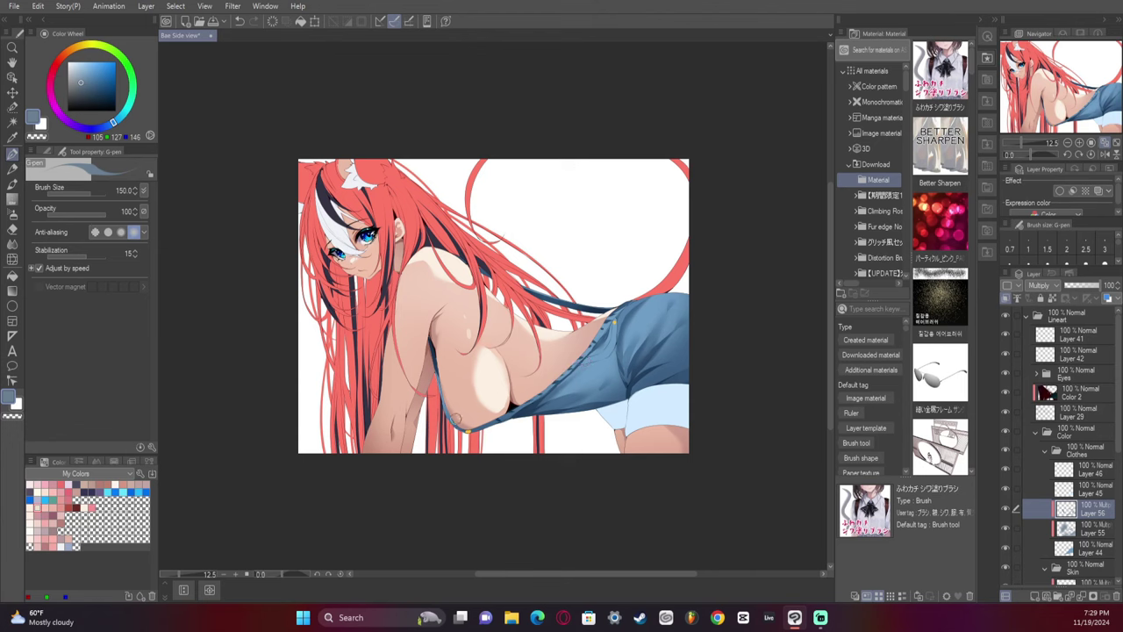
{"action": "key", "text": "h"}
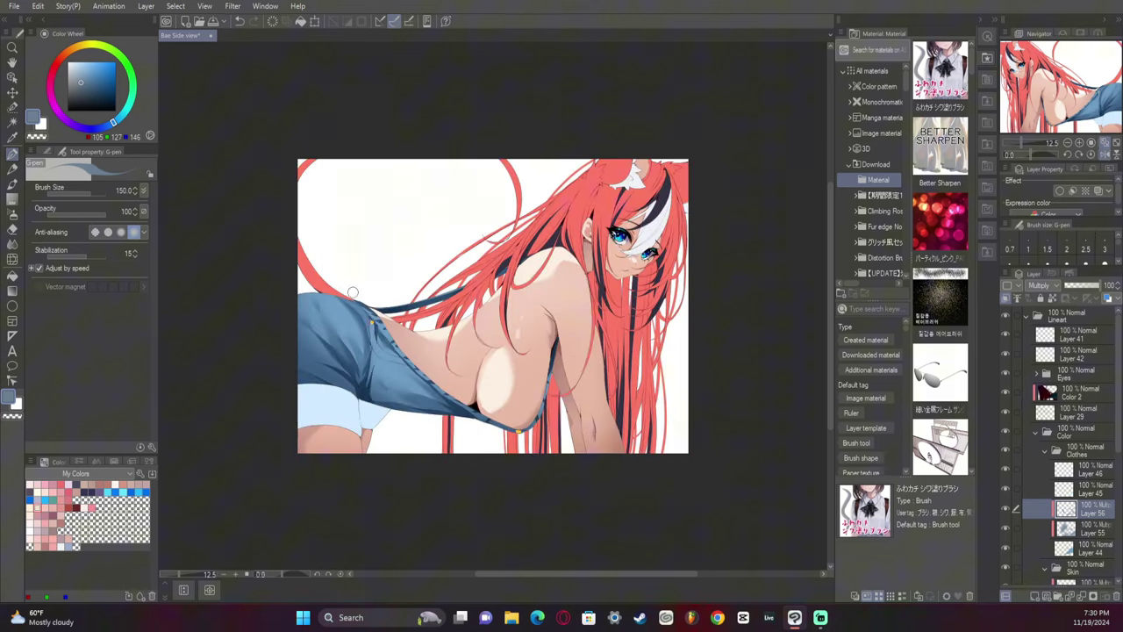
Shade the side opening beside the button in a dark blue and soften the denim shadows with Blur at size 250.
{"action": "left_click", "coordinate": [345, 377], "text": "alt"}
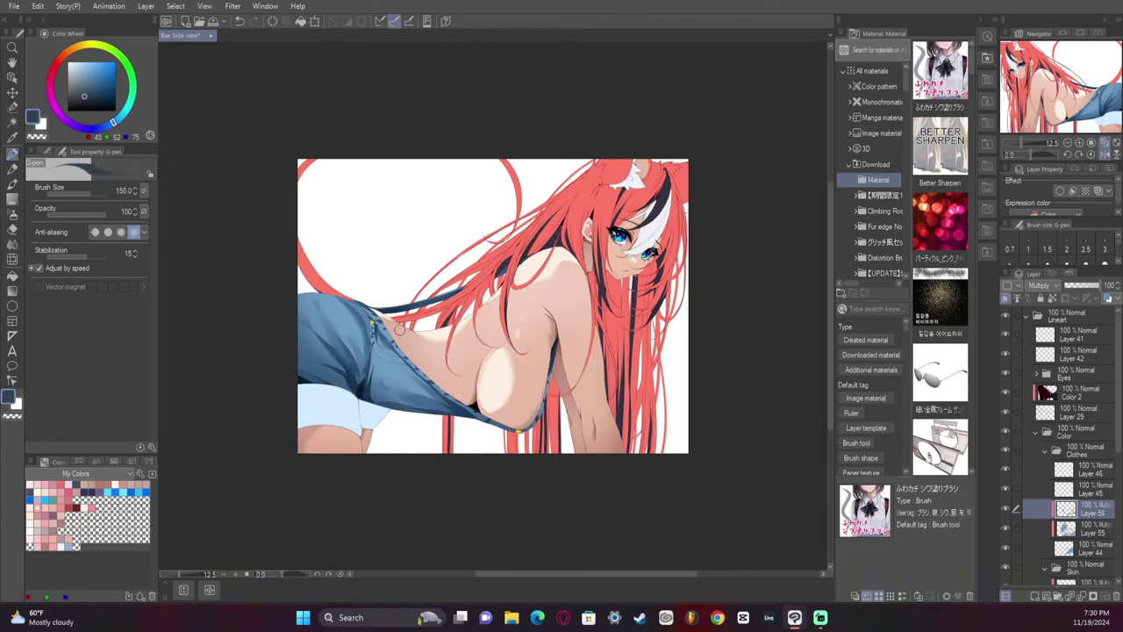
{"action": "key", "text": "j"}
{"action": "key", "text": "h"}
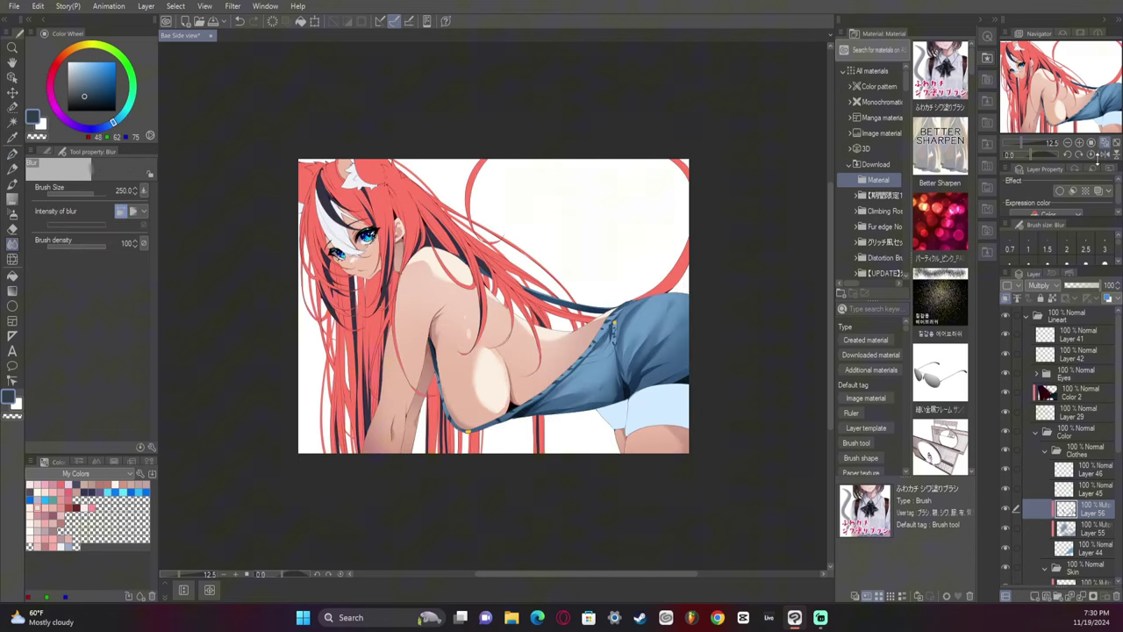
Add more folds over the hip and lower front of the overalls with the wrinkle brush and G-pen in sampled denim tones.
{"action": "key", "text": "b"}
{"action": "left_click", "coordinate": [681, 342], "text": "alt"}
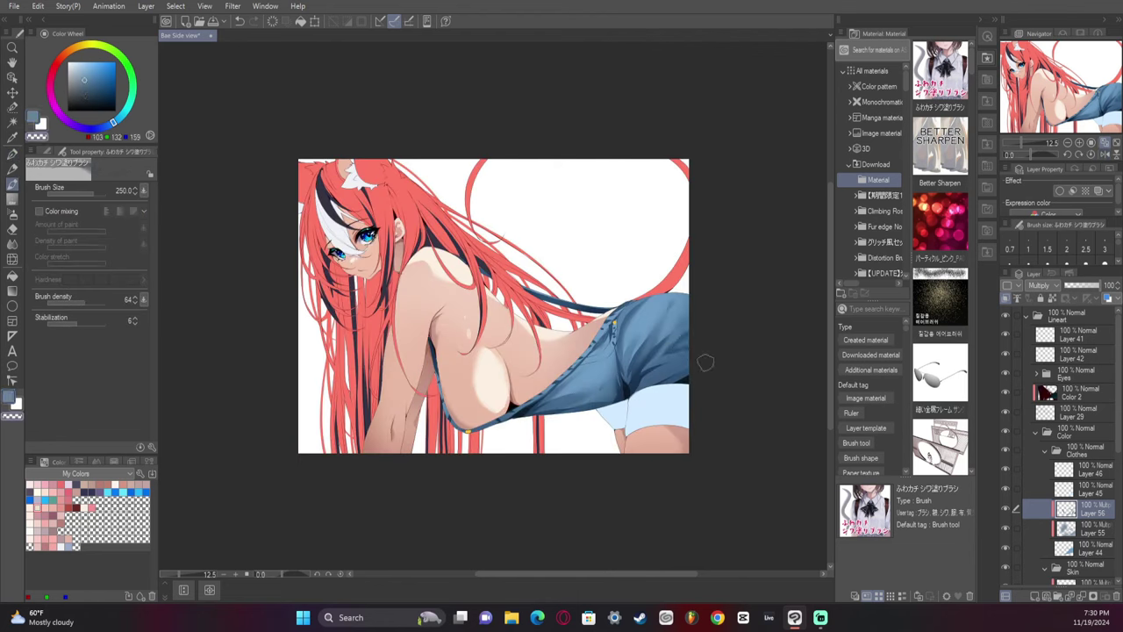
{"action": "left_click", "coordinate": [674, 355], "text": "alt"}
{"action": "key", "text": "j"}
{"action": "key", "text": "p"}
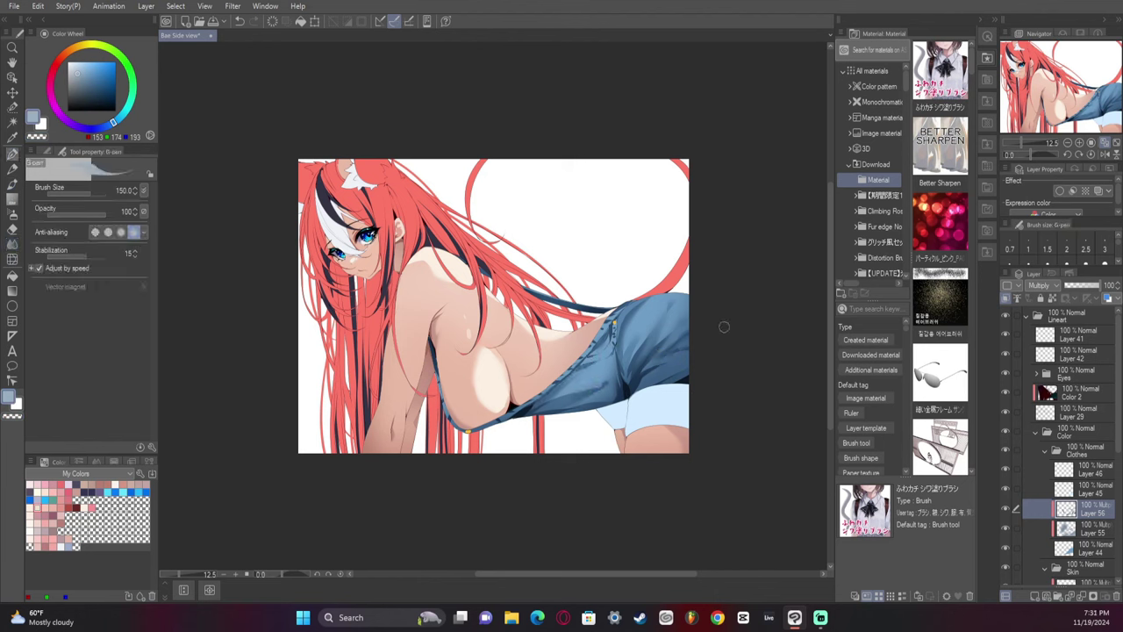
{"action": "left_click", "coordinate": [602, 394], "text": "alt"}
{"action": "mouse_move", "coordinate": [591, 391]}
{"action": "left_mouse_down"}
{"action": "mouse_move", "coordinate": [537, 410]}
{"action": "mouse_move", "coordinate": [546, 406]}
{"action": "left_mouse_up"}
Add a clipped layer above Layer 45 and auto-select the near leg of the light blue shorts.
{"action": "key", "text": "b"}
{"action": "left_click", "coordinate": [1087, 488]}
{"action": "key", "text": "ctrl+shift+n"}
{"action": "key", "text": "ctrl+alt+g"}
{"action": "left_click", "coordinate": [664, 404], "text": "alt"}
{"action": "key", "text": "w"}
{"action": "left_click", "coordinate": [660, 408]}
{"action": "key", "text": "b"}
Paint folds on the shorts' near leg in blue (146, 176, 202) and shade the far leg with a darker sampled blue.
{"action": "left_click", "coordinate": [76, 71]}
{"action": "mouse_move", "coordinate": [634, 423]}
{"action": "left_mouse_down"}
{"action": "mouse_move", "coordinate": [701, 417]}
{"action": "mouse_move", "coordinate": [715, 399]}
{"action": "mouse_move", "coordinate": [619, 438]}
{"action": "left_mouse_up"}
{"action": "left_click", "coordinate": [81, 72]}
{"action": "key", "text": "ctrl+z"}
{"action": "mouse_move", "coordinate": [691, 407]}
{"action": "left_mouse_down"}
{"action": "mouse_move", "coordinate": [617, 436]}
{"action": "mouse_move", "coordinate": [710, 395]}
{"action": "left_mouse_up"}
{"action": "left_click_drag", "start_coordinate": [628, 428], "coordinate": [700, 395]}
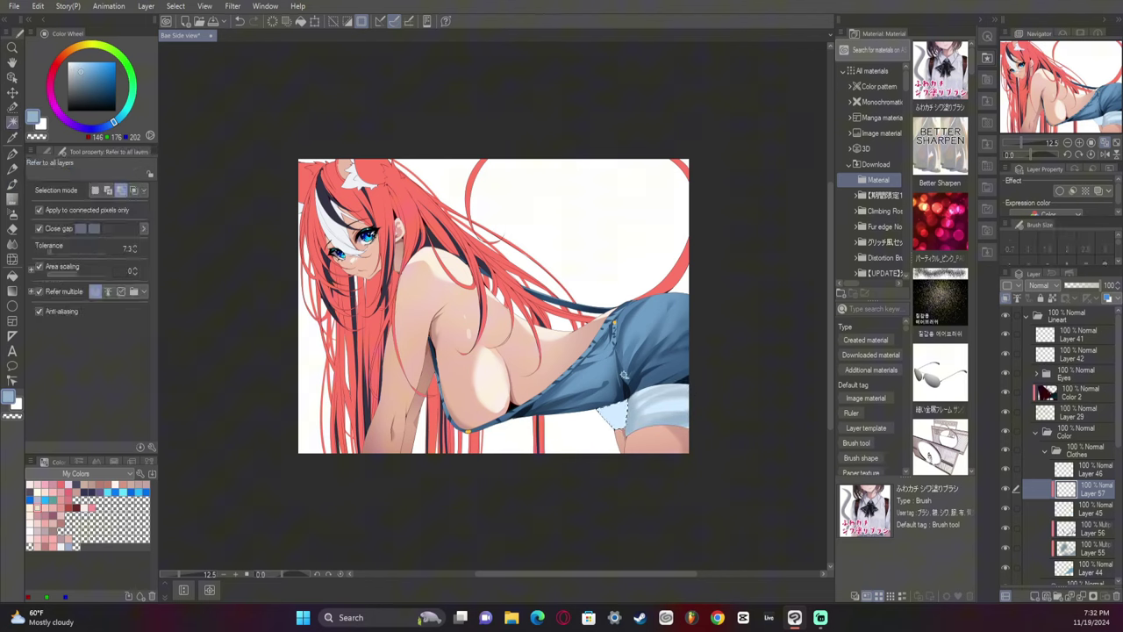
{"action": "left_click", "coordinate": [624, 409], "text": "alt"}
{"action": "key", "text": "e"}
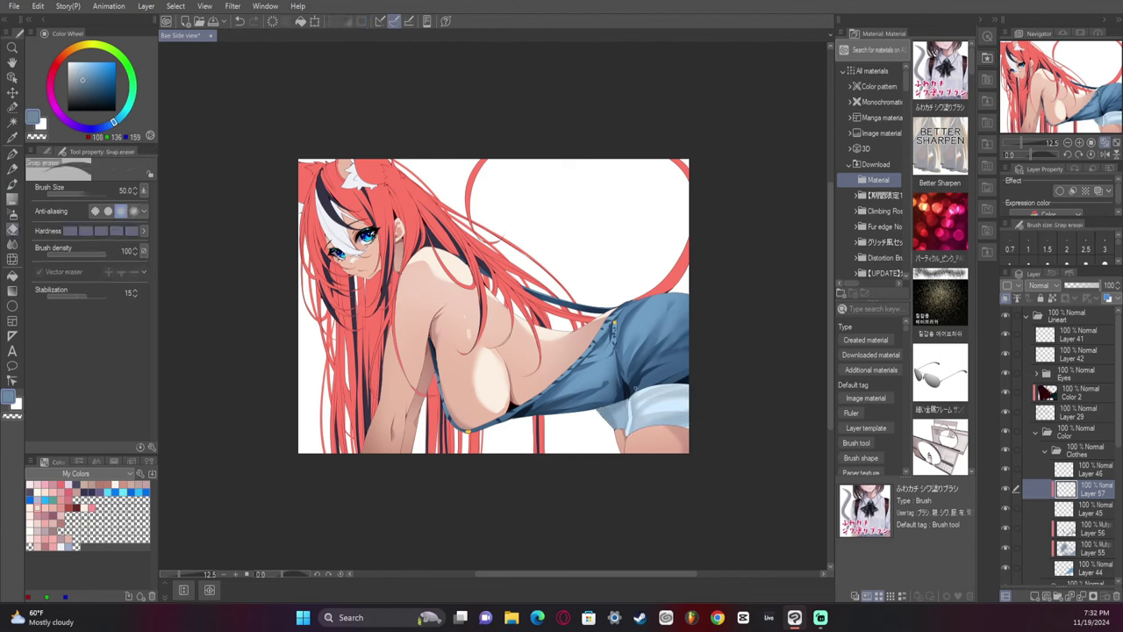
Sample light blue (173, 193, 212) from the shorts for the G-pen, and collapse and select the Clothes folder.
{"action": "left_click", "coordinate": [658, 409], "text": "alt"}
{"action": "key", "text": "p"}
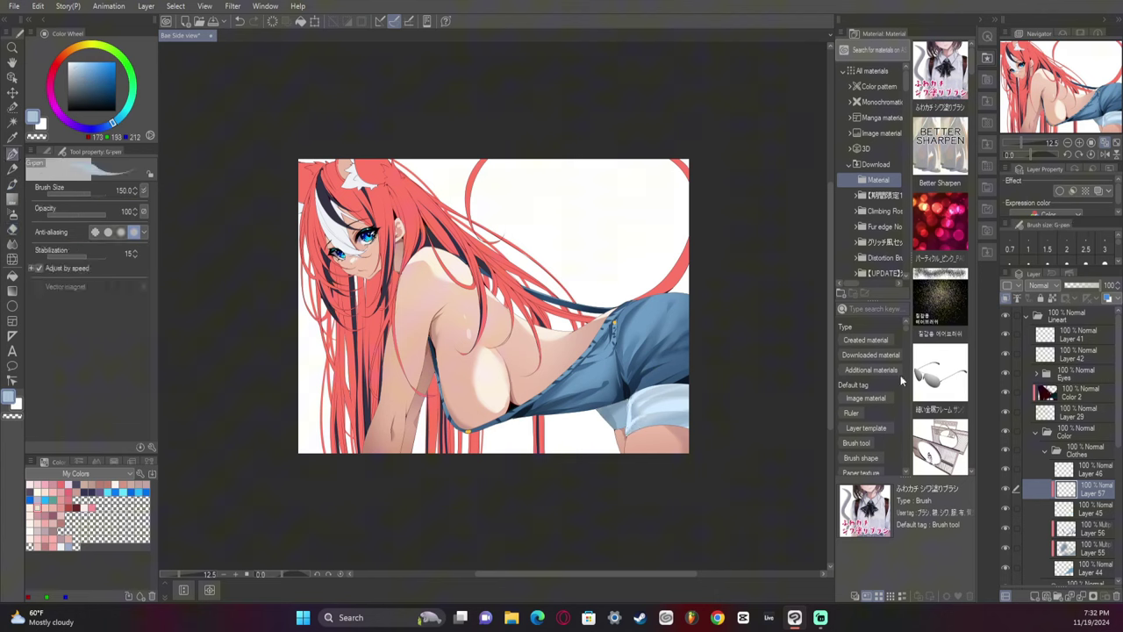
{"action": "left_click", "coordinate": [1044, 451]}
{"action": "left_click", "coordinate": [1044, 451]}
Search the downloaded Material folder for cloth and denim textures with "clo" and "den", and clear the search.
{"action": "left_click", "coordinate": [873, 308]}
{"action": "type", "text": "clo"}
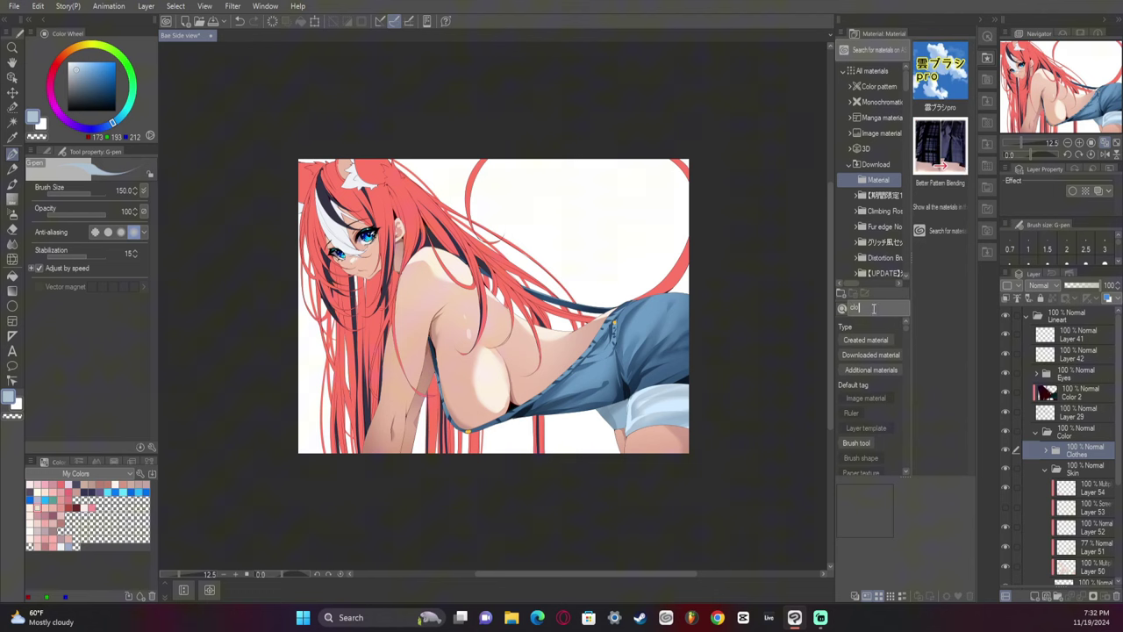
{"action": "key", "text": "BackSpace"}
{"action": "key", "text": "BackSpace"}
{"action": "key", "text": "BackSpace"}
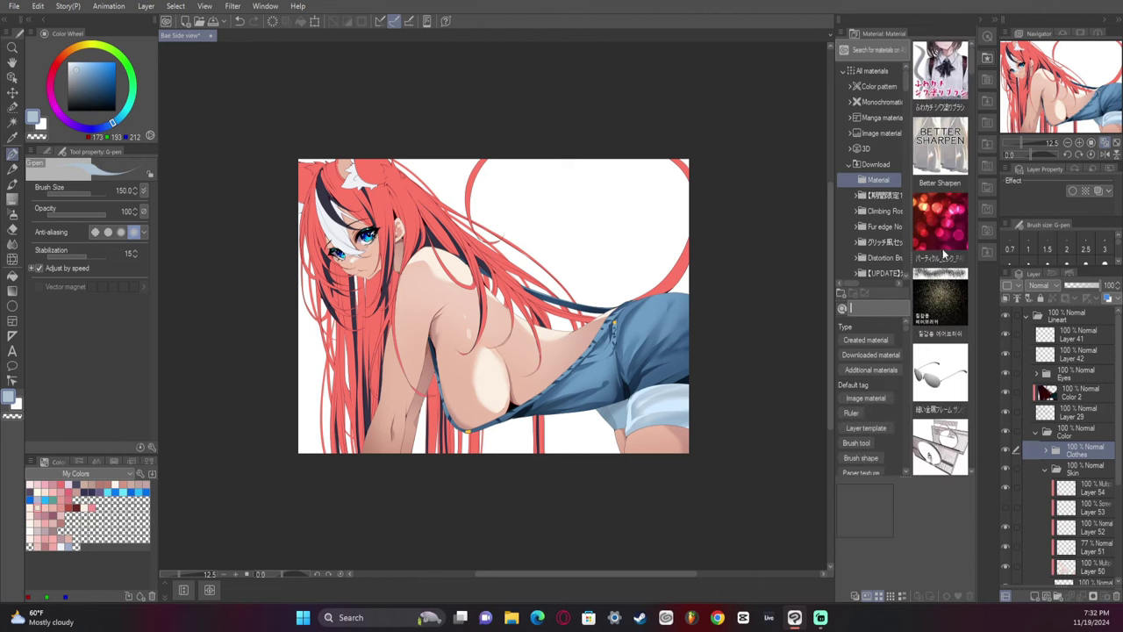
{"action": "type", "text": "de"}
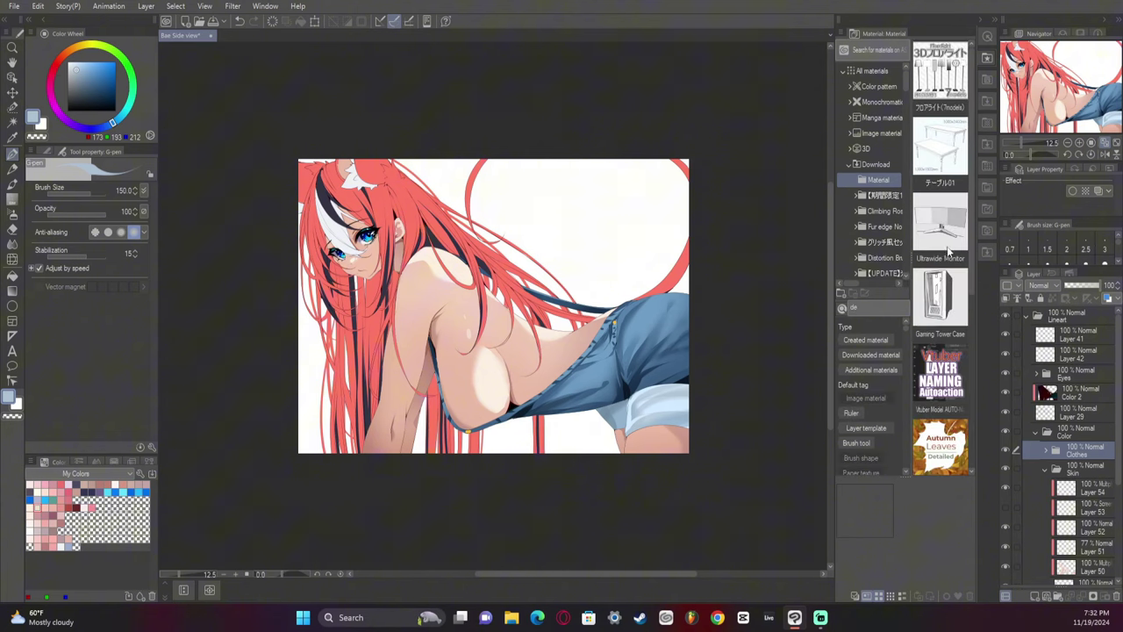
{"action": "type", "text": "n"}
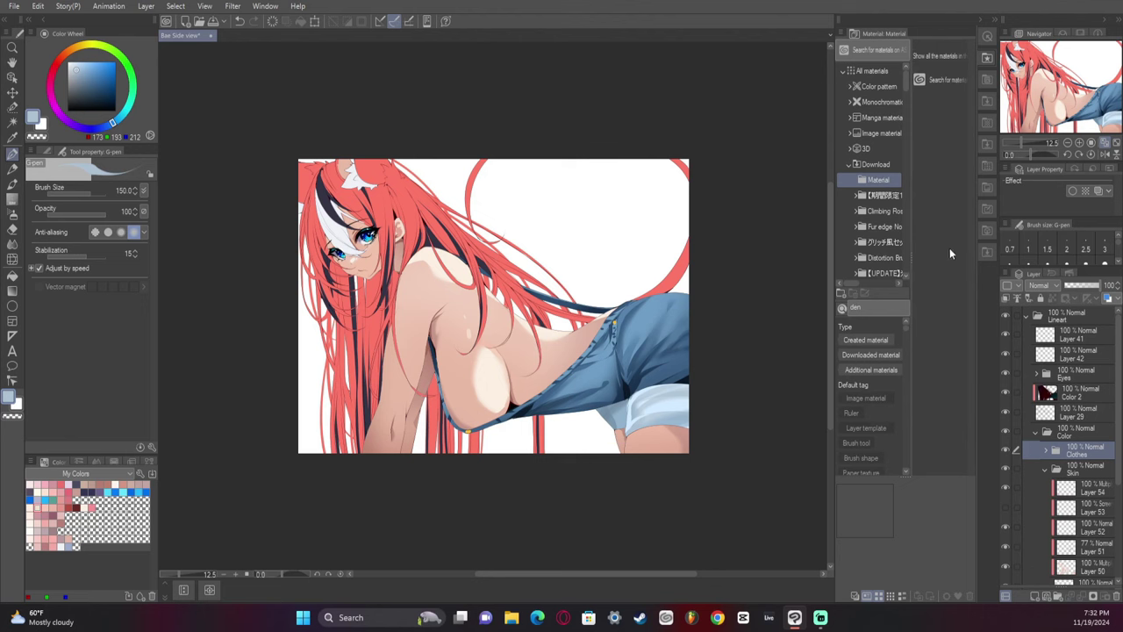
{"action": "key", "text": "BackSpace"}
{"action": "key", "text": "BackSpace"}
{"action": "key", "text": "BackSpace"}
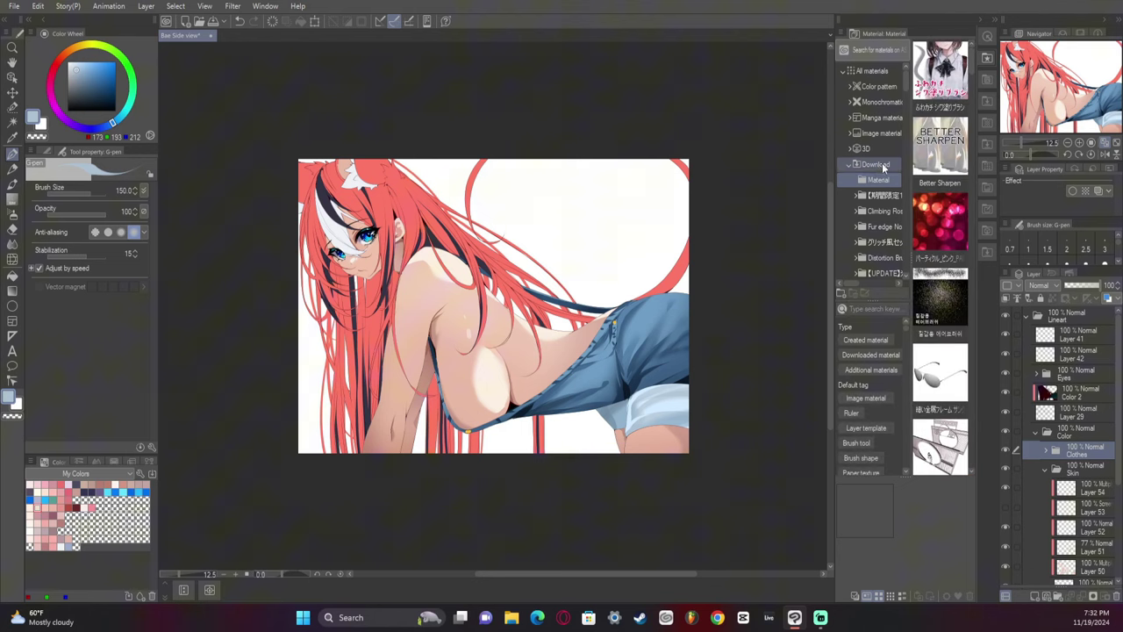
Search all downloaded materials for "den" and place the monochrome denim texture above the Clothes folder, clipped to it.
{"action": "left_click", "coordinate": [877, 164]}
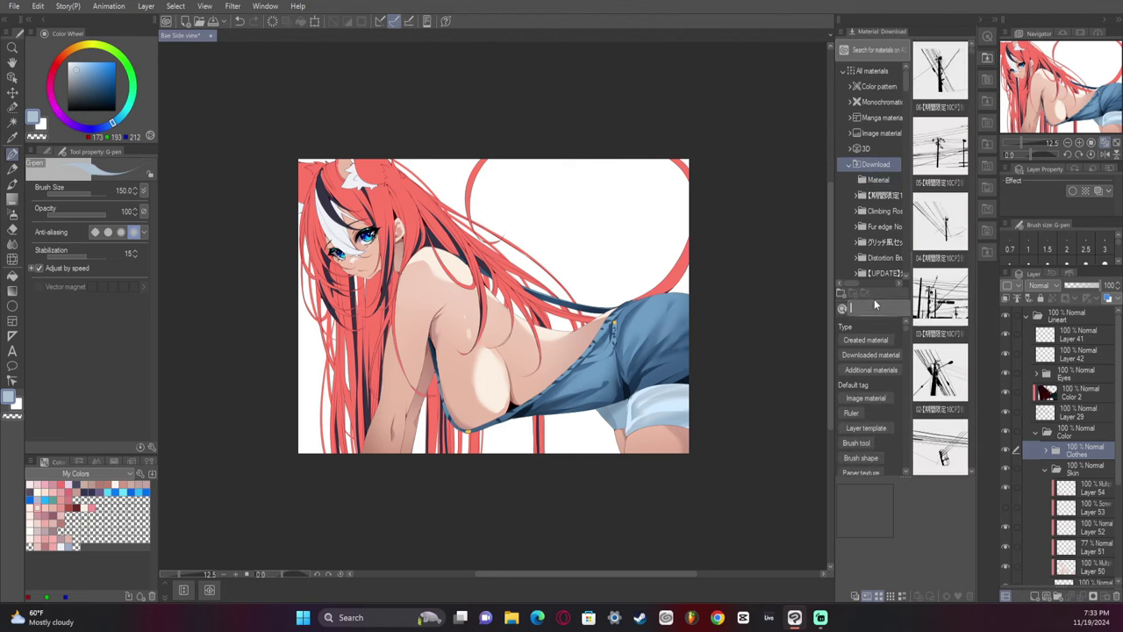
{"action": "type", "text": "derm"}
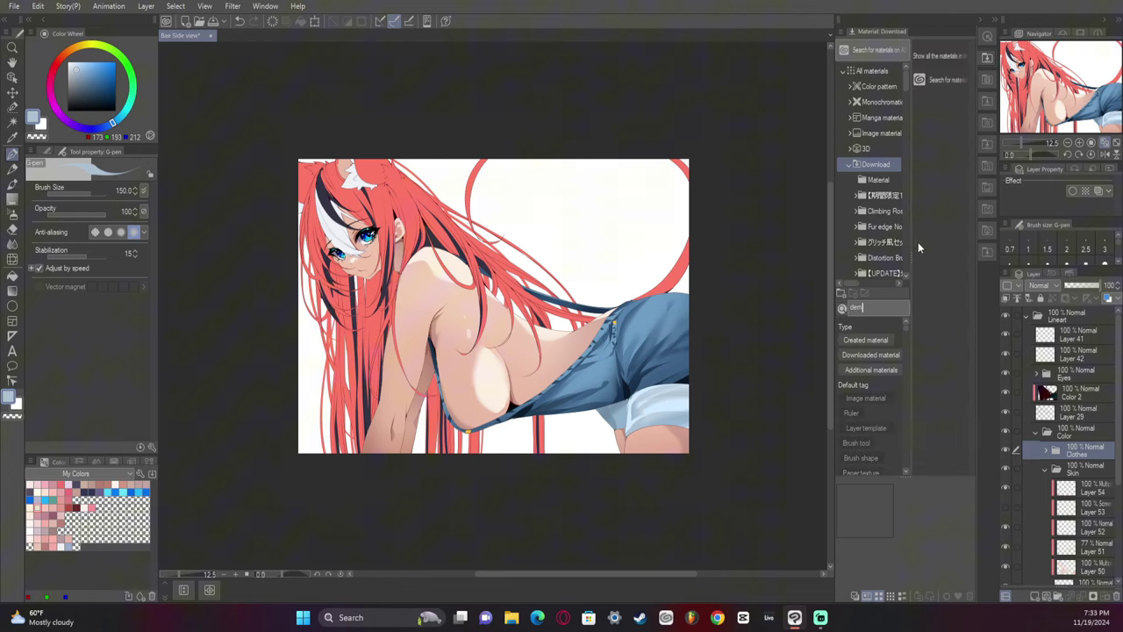
{"action": "key", "text": "BackSpace"}
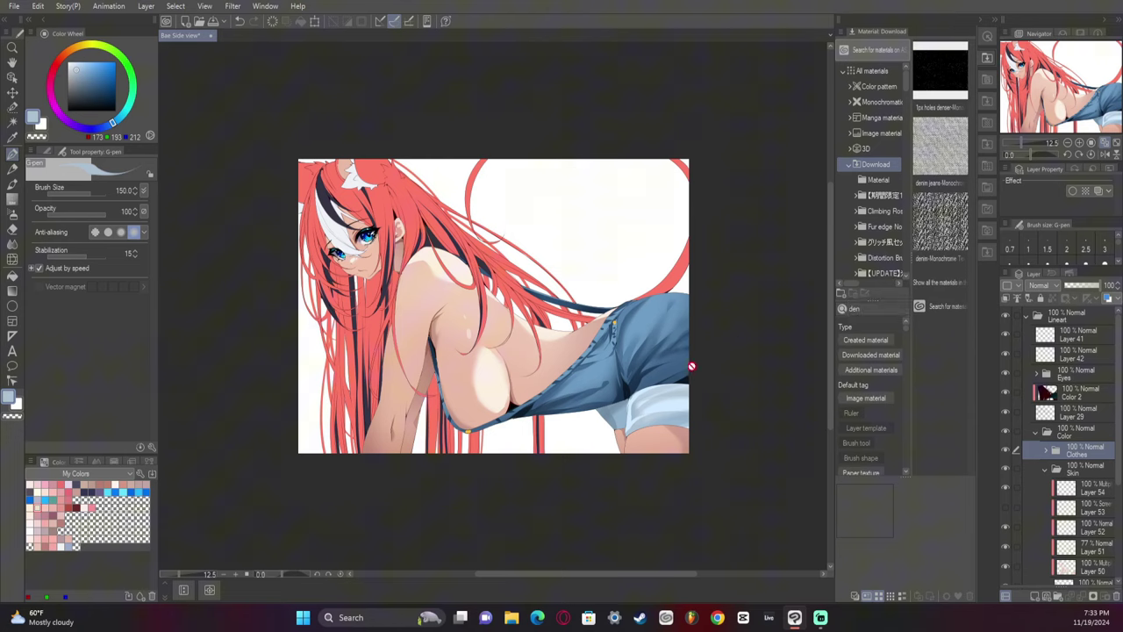
{"action": "left_click_drag", "start_coordinate": [932, 255], "coordinate": [571, 447]}
{"action": "left_click", "coordinate": [1016, 299]}
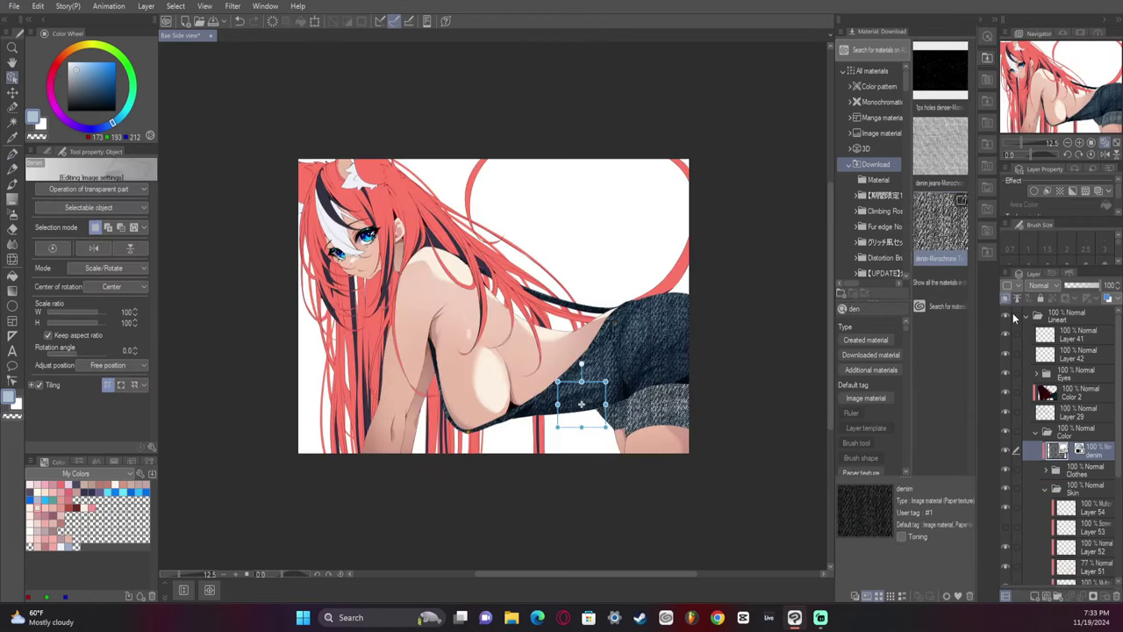
Scale the denim texture to 68 and blend it as Hard light at 36% opacity.
{"action": "left_click_drag", "start_coordinate": [605, 379], "coordinate": [590, 412]}
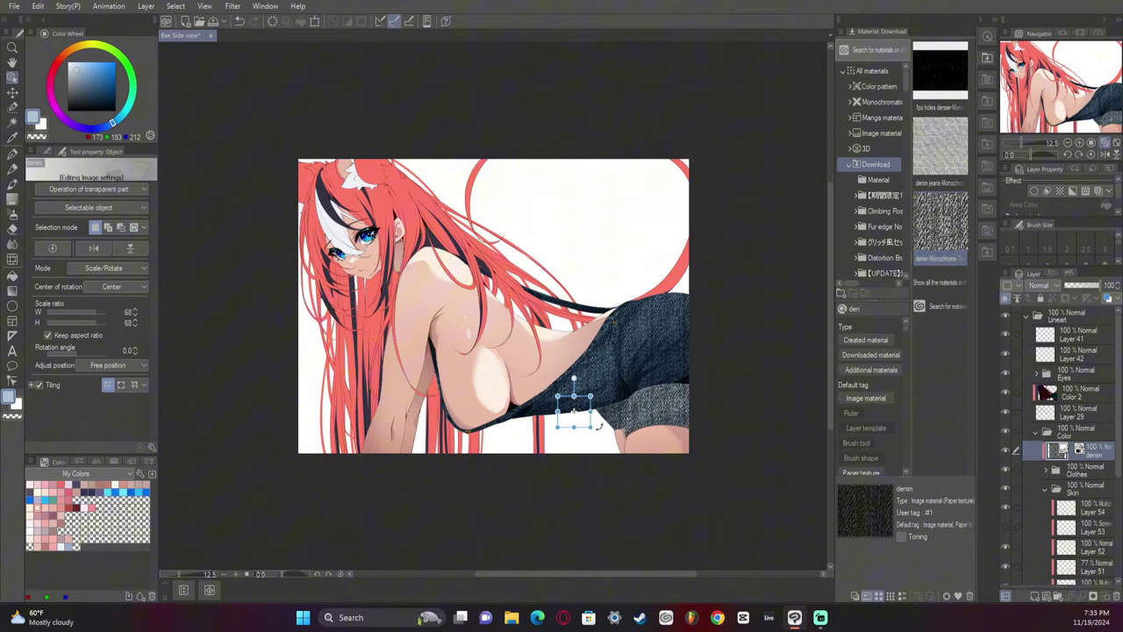
{"action": "left_click", "coordinate": [1051, 288]}
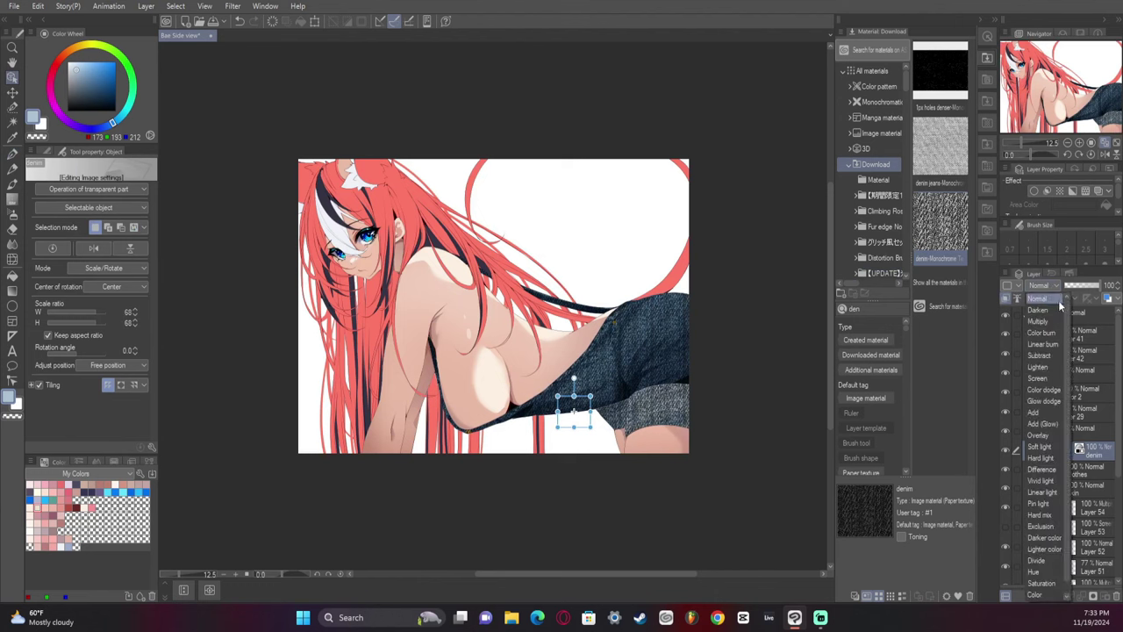
{"action": "left_click", "coordinate": [1052, 460]}
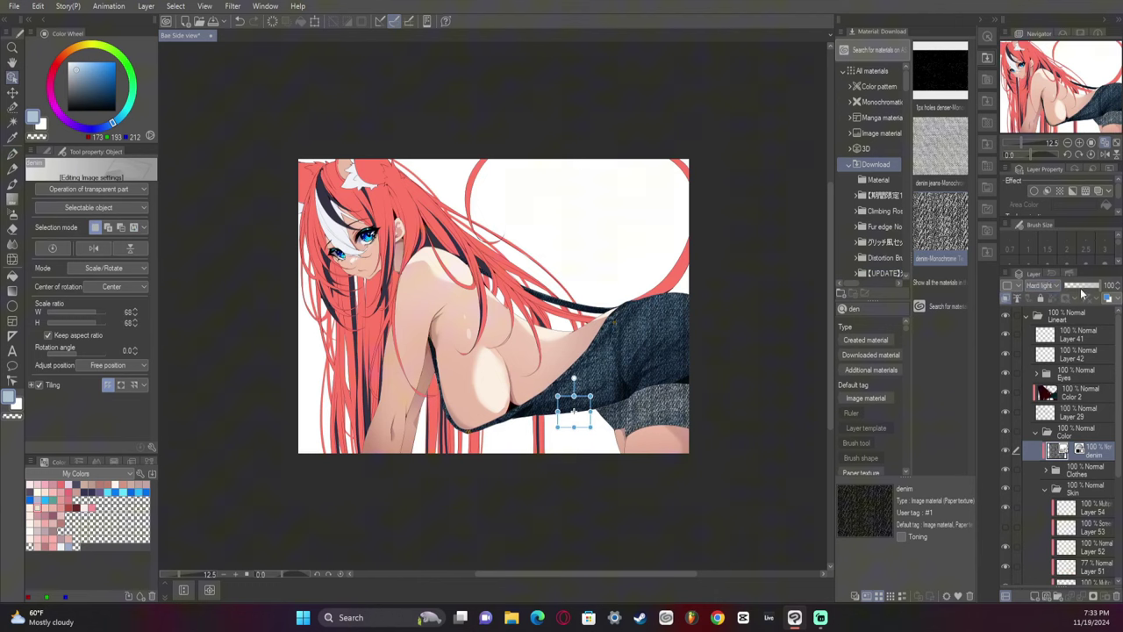
{"action": "left_click", "coordinate": [1080, 293]}
{"action": "left_click_drag", "start_coordinate": [1077, 292], "coordinate": [1080, 296]}
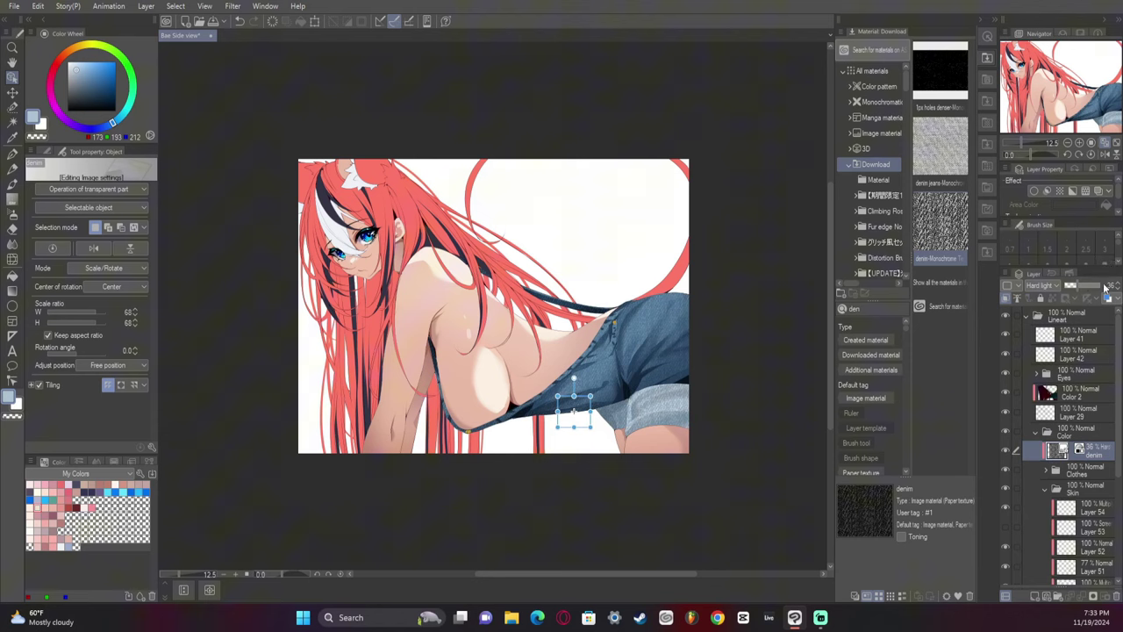
Rasterize the denim layer and warp its texture along the hip with Liquify at size 1200.
{"action": "right_click", "coordinate": [1102, 457]}
{"action": "left_click", "coordinate": [1059, 325]}
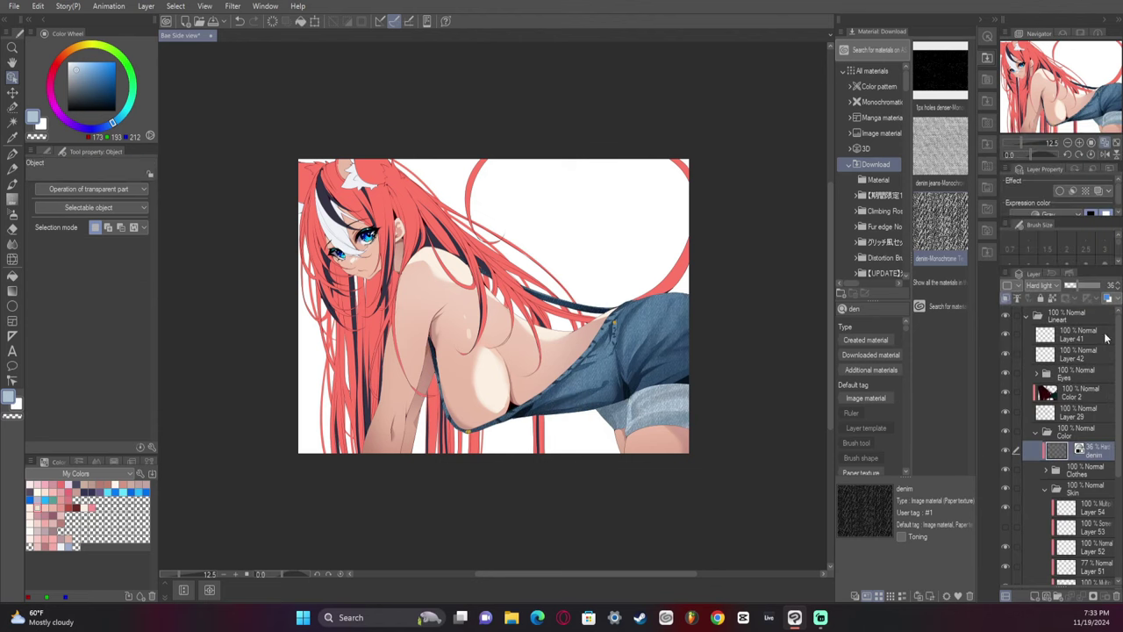
{"action": "key", "text": "j"}
{"action": "key", "text": "bracketright"}
{"action": "key", "text": "bracketright"}
{"action": "key", "text": "bracketright"}
{"action": "left_click_drag", "start_coordinate": [677, 337], "coordinate": [693, 333]}
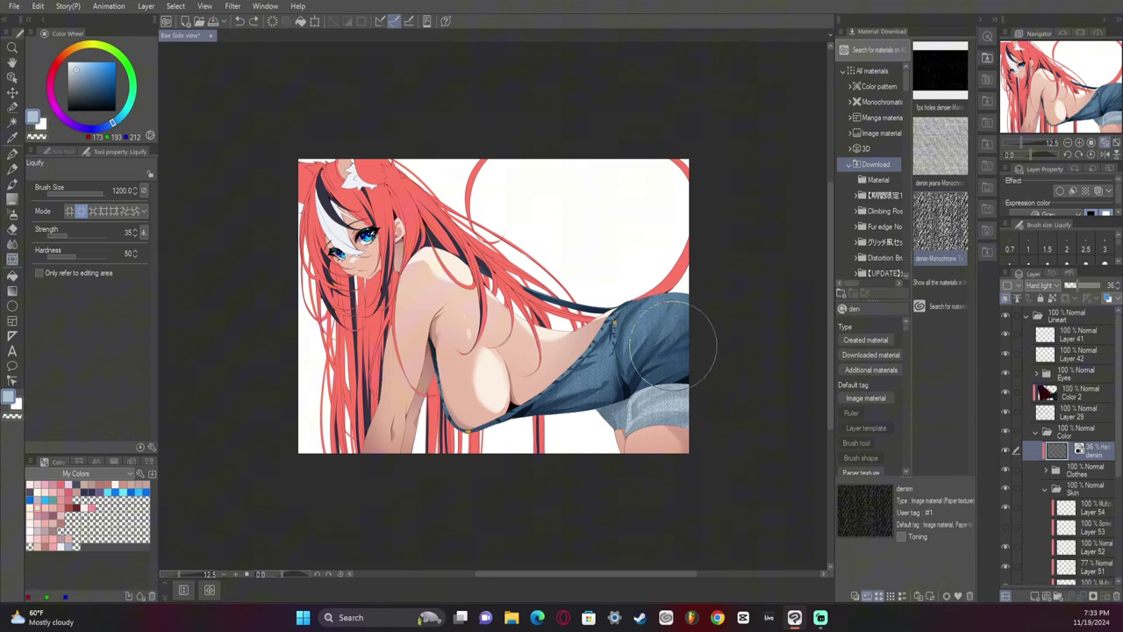
{"action": "key", "text": "bracketright"}
{"action": "key", "text": "bracketright"}
Select the light blue shorts' area from its layer, delete the denim texture inside it, and deselect.
{"action": "key", "text": "e"}
{"action": "left_click", "coordinate": [1067, 559], "text": "ctrl"}
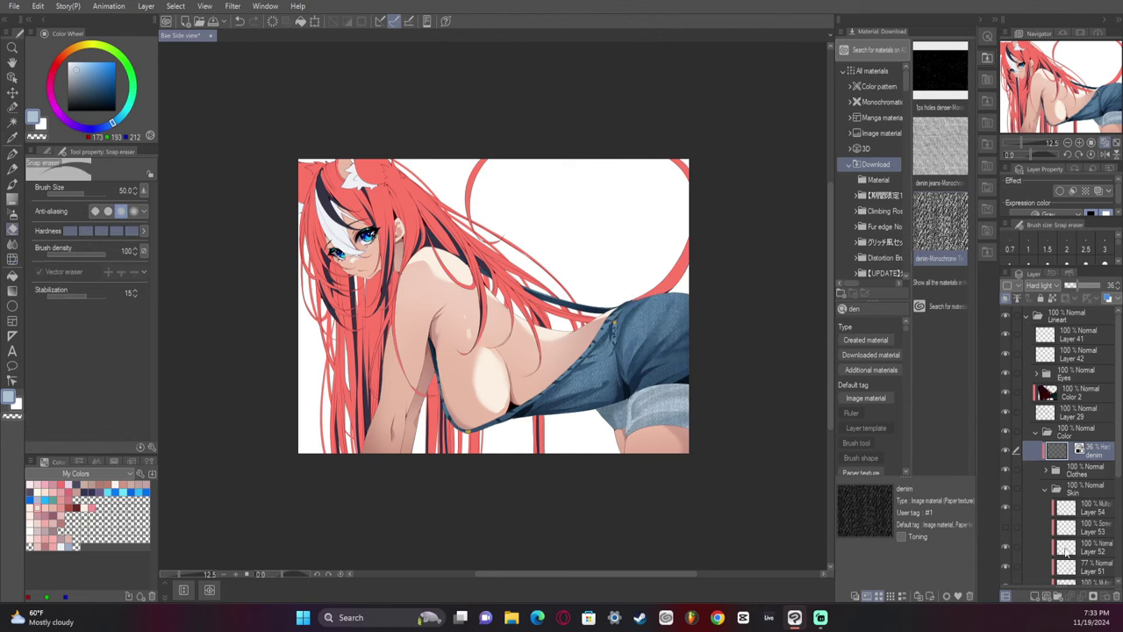
{"action": "left_click", "coordinate": [1046, 471]}
{"action": "scroll", "coordinate": [1070, 480], "scroll_direction": "down", "scroll_amount": 2}
{"action": "left_click", "coordinate": [1065, 477], "text": "ctrl"}
{"action": "key", "text": "Delete"}
{"action": "key", "text": "ctrl+d"}
Slightly lower the luminosity of the skin shadows on Layer 50 with Hue/Saturation/Luminosity.
{"action": "left_click_drag", "start_coordinate": [1118, 407], "coordinate": [1118, 470]}
{"action": "left_click", "coordinate": [1092, 516]}
{"action": "key", "text": "ctrl+u"}
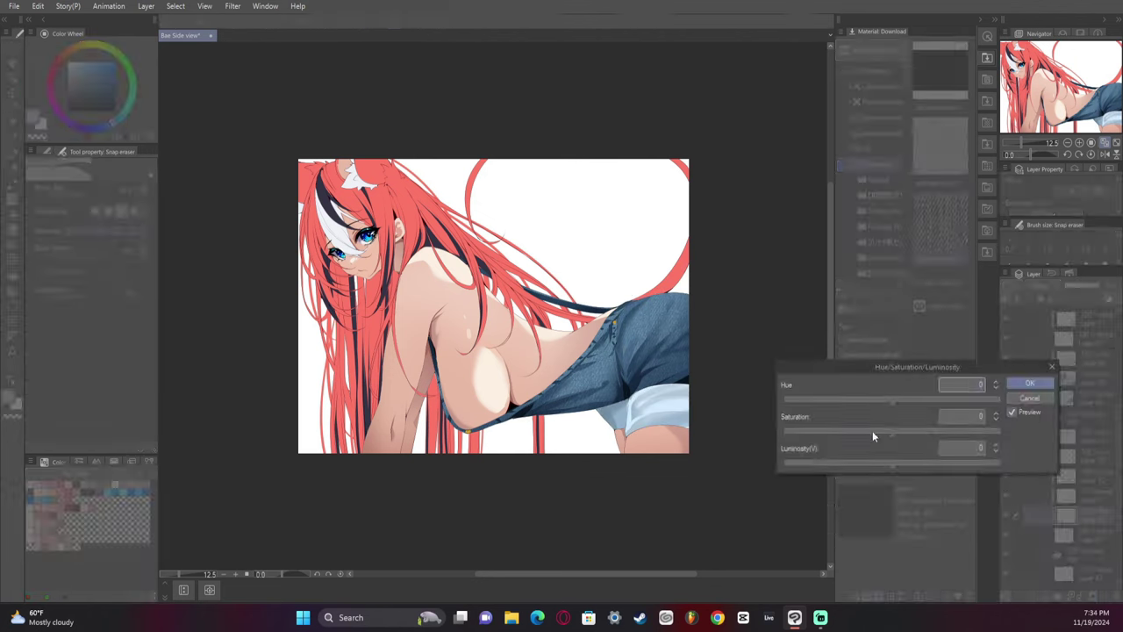
{"action": "left_click", "coordinate": [1029, 385]}
{"action": "mouse_move", "coordinate": [878, 464]}
{"action": "left_mouse_down"}
{"action": "mouse_move", "coordinate": [867, 464]}
{"action": "mouse_move", "coordinate": [886, 465]}
{"action": "left_mouse_up"}
{"action": "key", "text": "ctrl+u"}
{"action": "left_click", "coordinate": [1031, 384]}
Auto-select the lower part of the face for an airbrush touch-up and clear the selection.
{"action": "key", "text": "w"}
{"action": "left_click", "coordinate": [361, 263]}
{"action": "key", "text": "b"}
{"action": "key", "text": "c"}
{"action": "key", "text": "ctrl+d"}
Paint the shadow at the armpit on Layer 50 with the G-pen in the sampled skin tone (172, 129, 118).
{"action": "left_click", "coordinate": [1105, 155]}
{"action": "scroll", "coordinate": [1093, 399], "scroll_direction": "up", "scroll_amount": 3}
{"action": "left_click", "coordinate": [1093, 397]}
{"action": "scroll", "coordinate": [1085, 519], "scroll_direction": "down", "scroll_amount": 3}
{"action": "left_click", "coordinate": [1087, 512]}
{"action": "left_click", "coordinate": [560, 360], "text": "alt"}
{"action": "key", "text": "p"}
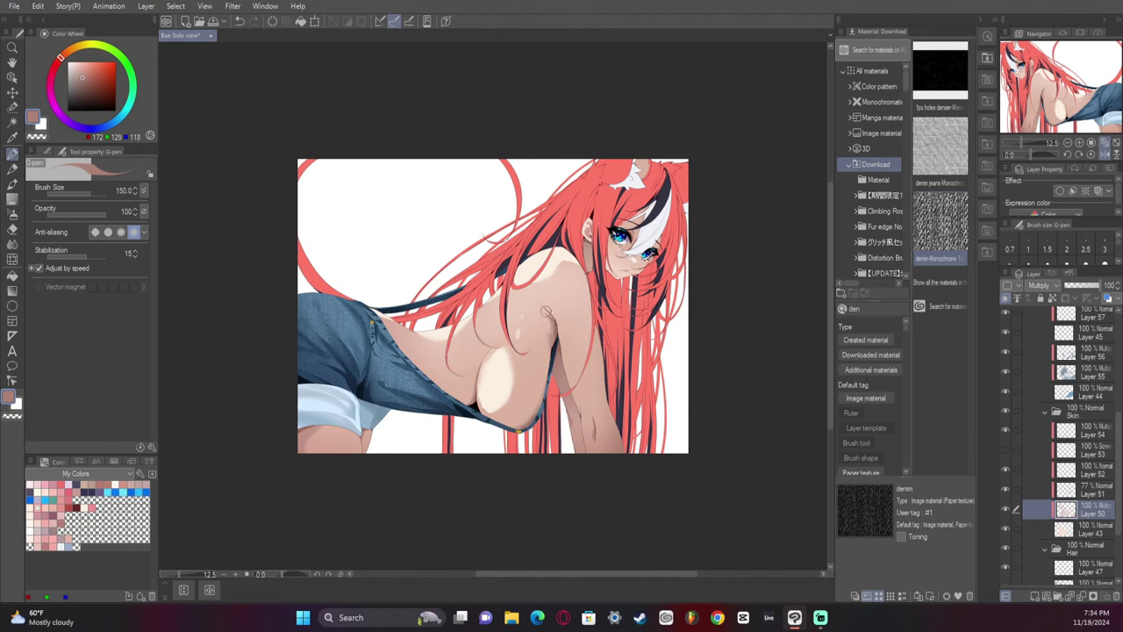
{"action": "key", "text": "ctrl+z"}
{"action": "left_click_drag", "start_coordinate": [558, 340], "coordinate": [551, 311]}
Add a layer above Layer 54 in the Skin folder and a clipped layer above the denim texture.
{"action": "left_click", "coordinate": [1091, 433]}
{"action": "left_click", "coordinate": [1037, 596]}
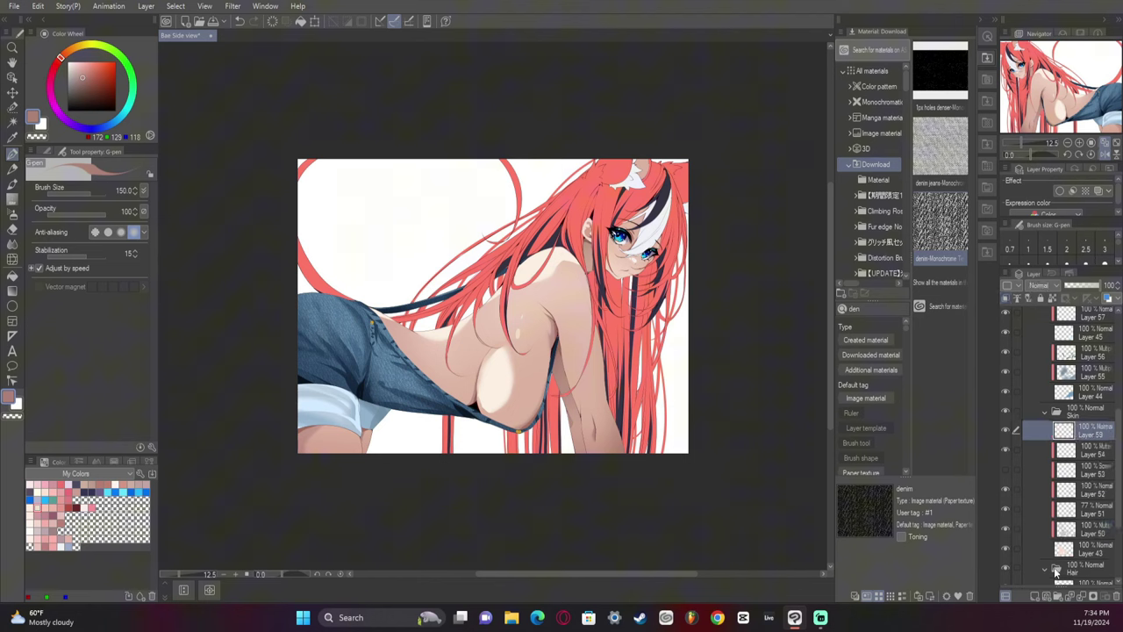
{"action": "left_click_drag", "start_coordinate": [1118, 418], "coordinate": [1118, 359]}
{"action": "left_click", "coordinate": [1088, 375]}
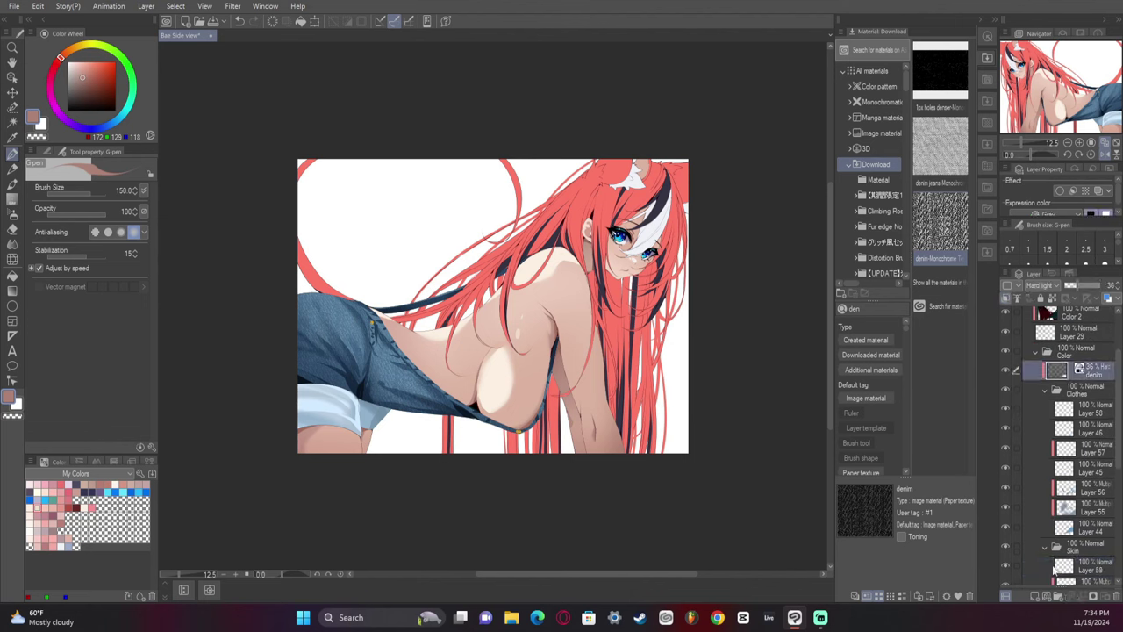
{"action": "left_click", "coordinate": [1036, 596]}
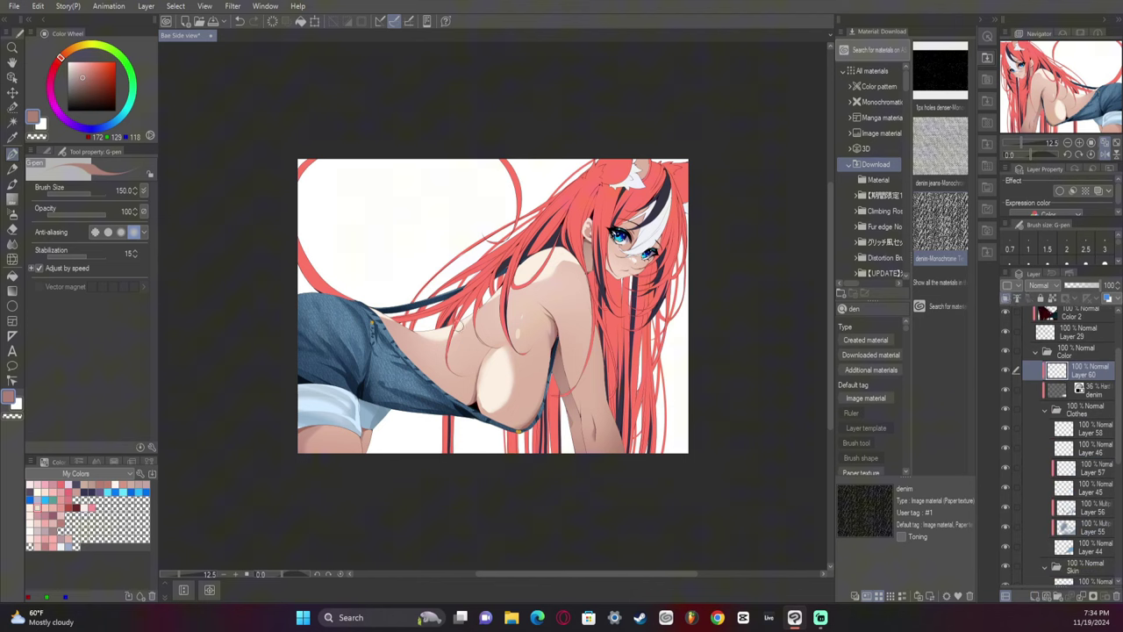
Paint rips on the overalls' thigh with the G-pen in skin tone (227, 193, 176), adding light blue (185, 207, 224) threads and darker shading.
{"action": "left_click", "coordinate": [437, 341], "text": "alt"}
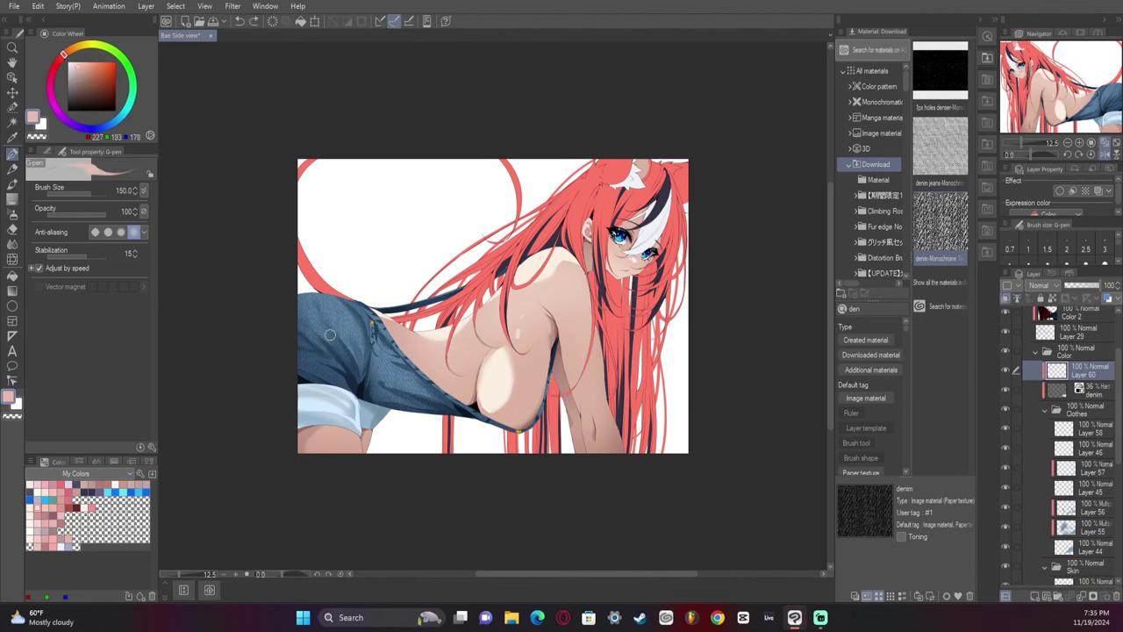
{"action": "left_click", "coordinate": [1104, 153]}
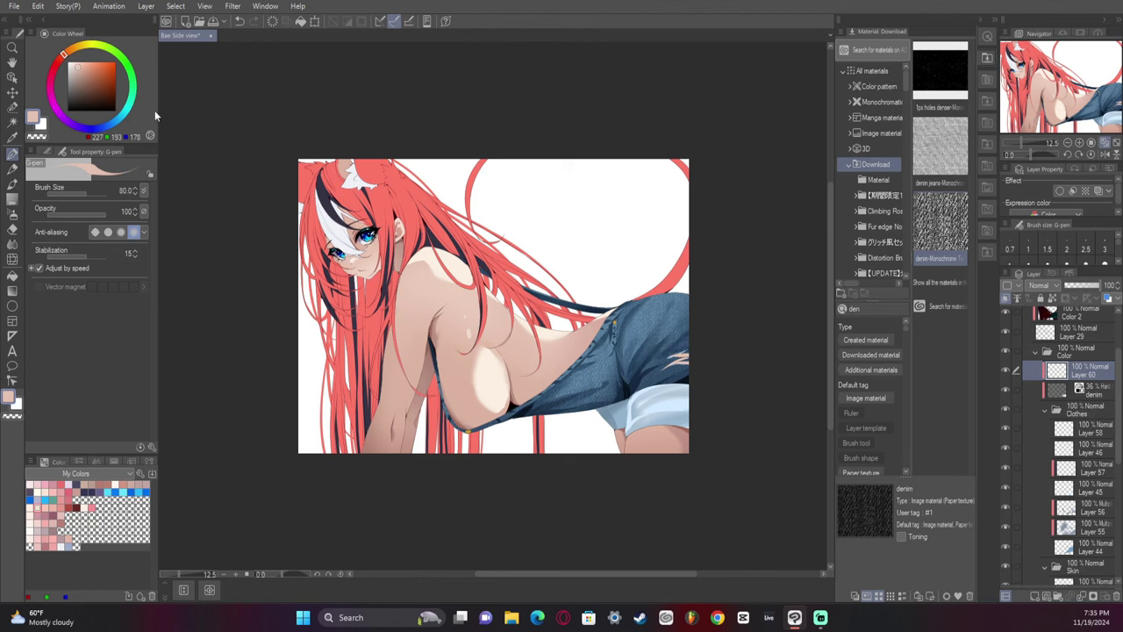
{"action": "left_click", "coordinate": [664, 399], "text": "alt"}
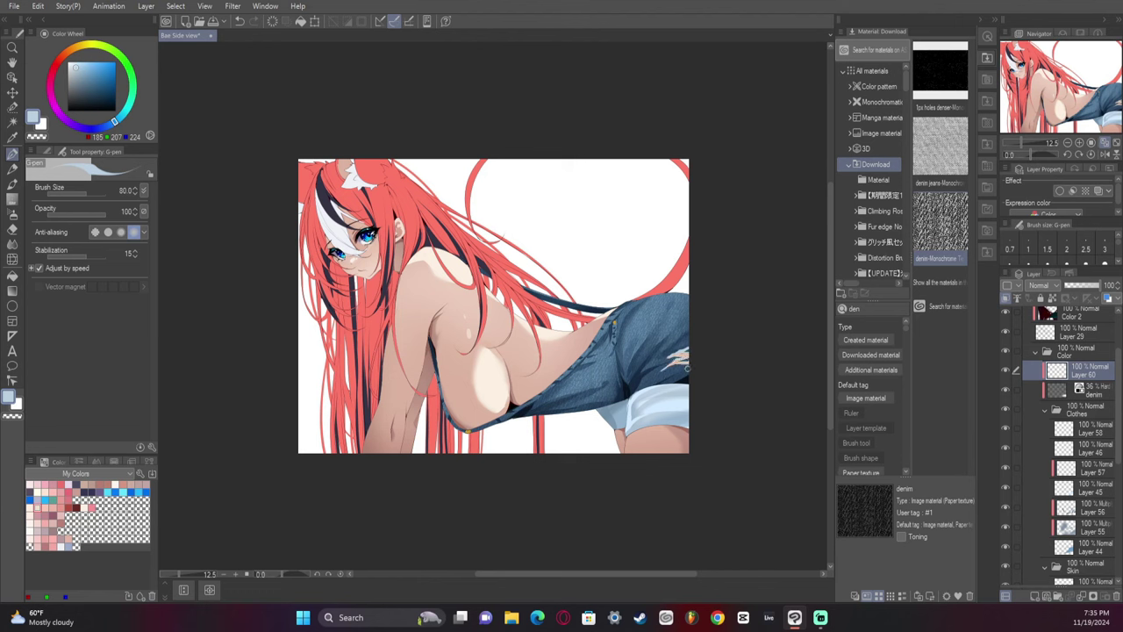
{"action": "left_click", "coordinate": [666, 350], "text": "alt"}
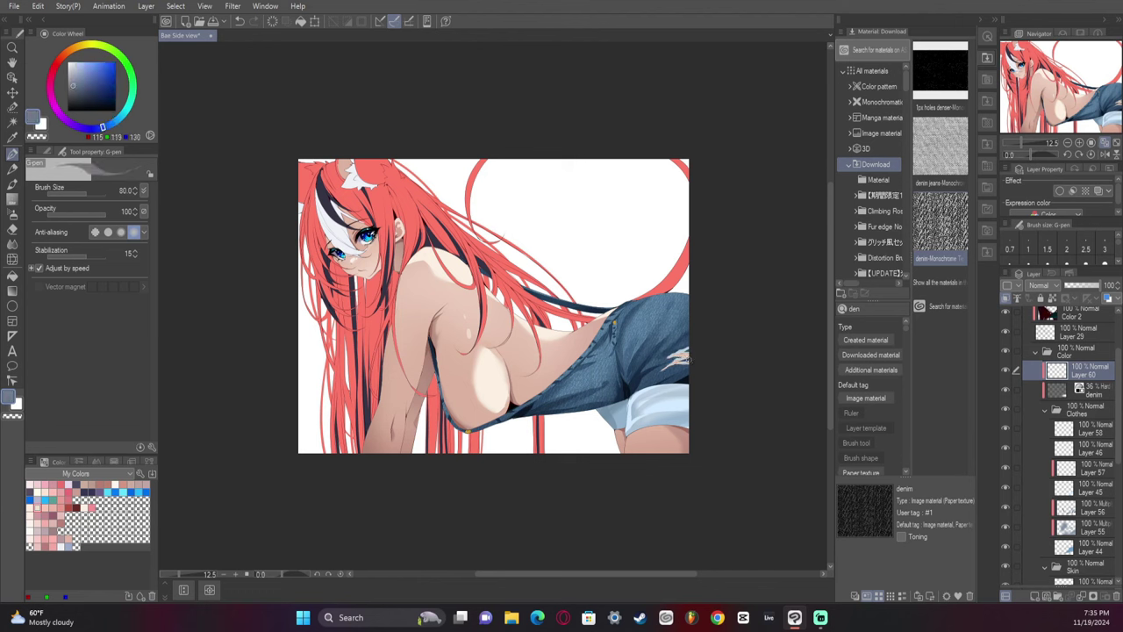
{"action": "left_click", "coordinate": [480, 360], "text": "alt"}
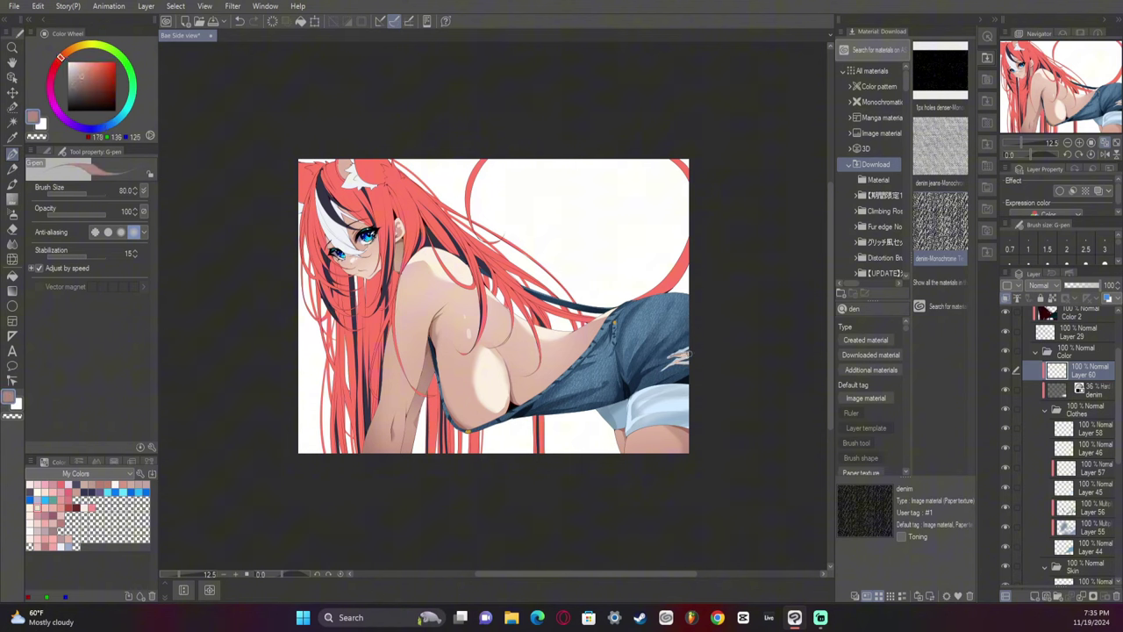
Airbrush a soft highlight over the hip of the overalls in pale cyan (190, 247, 255) at size 700.
{"action": "left_click", "coordinate": [124, 112]}
{"action": "left_click", "coordinate": [105, 62]}
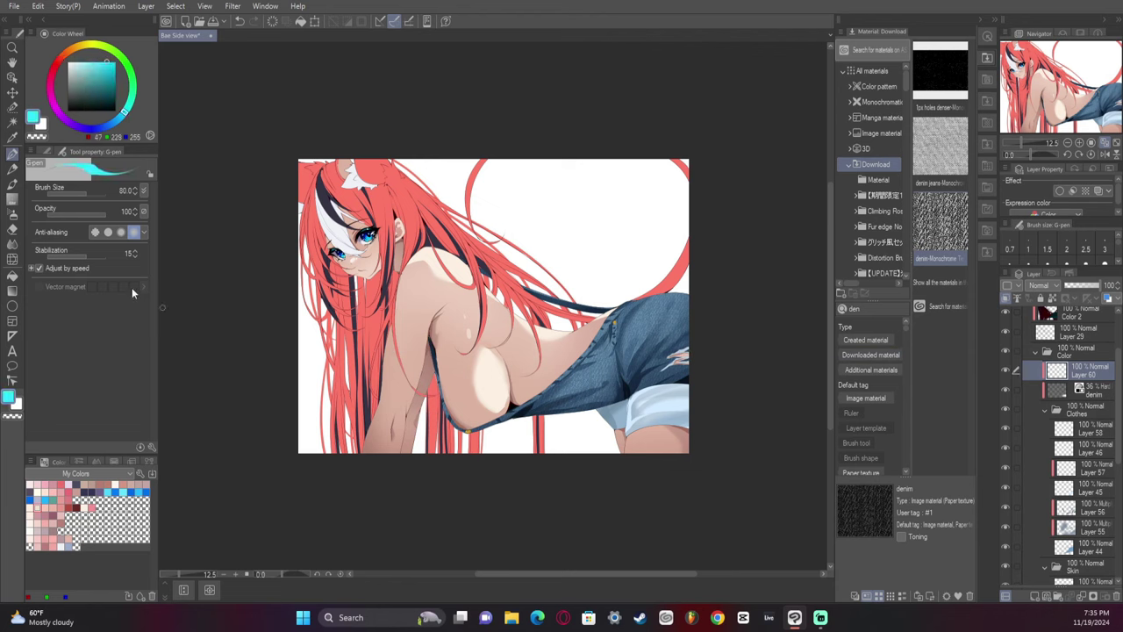
{"action": "left_click", "coordinate": [12, 214]}
{"action": "left_click_drag", "start_coordinate": [651, 335], "coordinate": [722, 313]}
{"action": "key", "text": "ctrl+z"}
{"action": "left_click", "coordinate": [79, 62]}
{"action": "left_click_drag", "start_coordinate": [652, 337], "coordinate": [735, 308]}
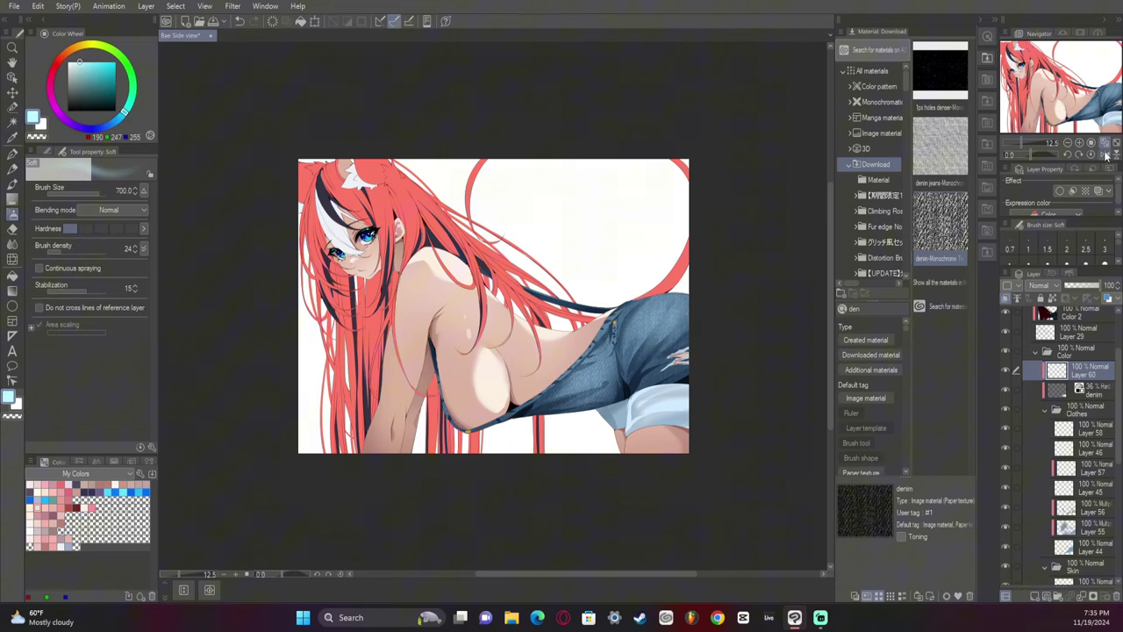
Sample blue (151, 181, 206) from the shorts for the G-pen and add an unclipped layer above Layer 60.
{"action": "left_click", "coordinate": [1106, 155]}
{"action": "left_click", "coordinate": [373, 413], "text": "alt"}
{"action": "key", "text": "p"}
{"action": "left_click", "coordinate": [1034, 597]}
{"action": "left_click", "coordinate": [1006, 297]}
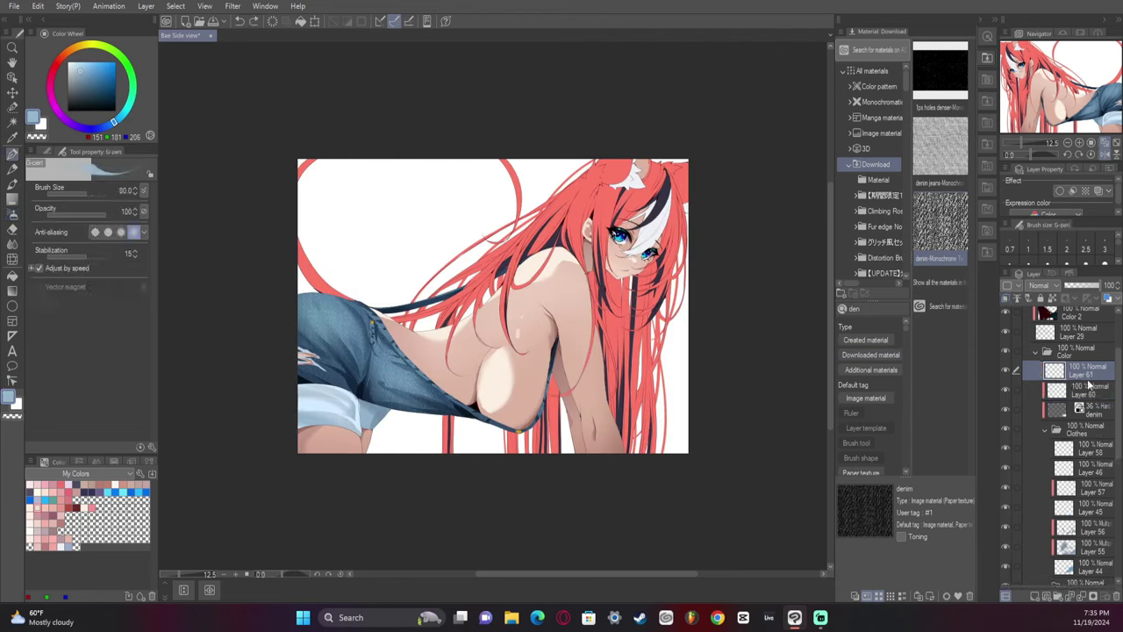
Paint frayed edges along the shorts' hem on Layer 41 with the size 80 G-pen in sampled blues.
{"action": "left_click", "coordinate": [335, 428], "text": "ctrl+shift"}
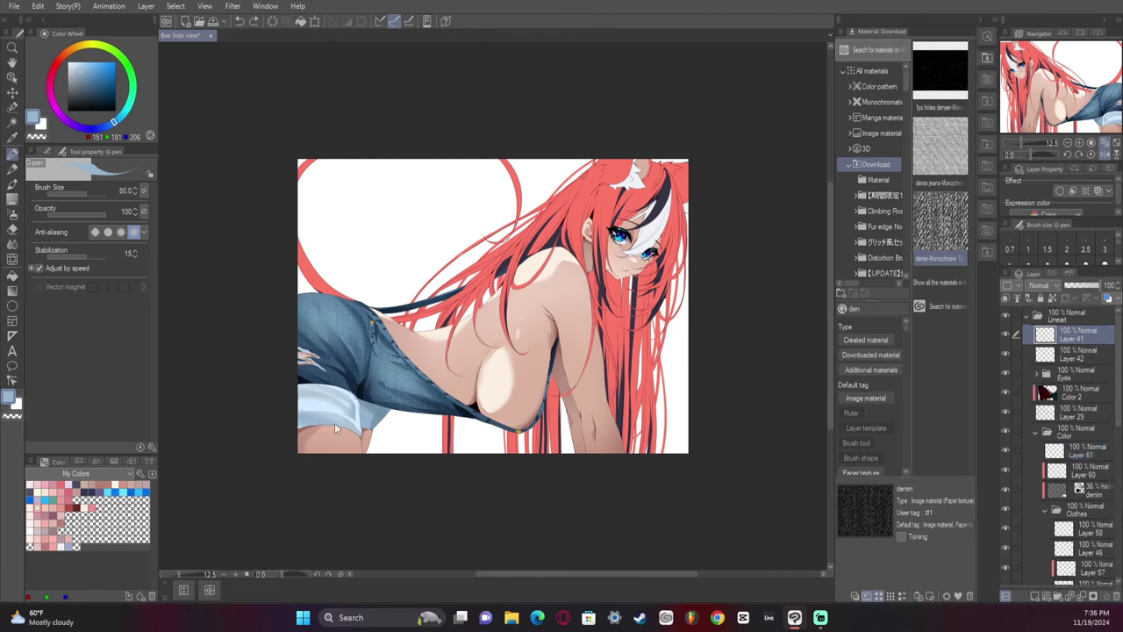
{"action": "left_click", "coordinate": [1106, 154]}
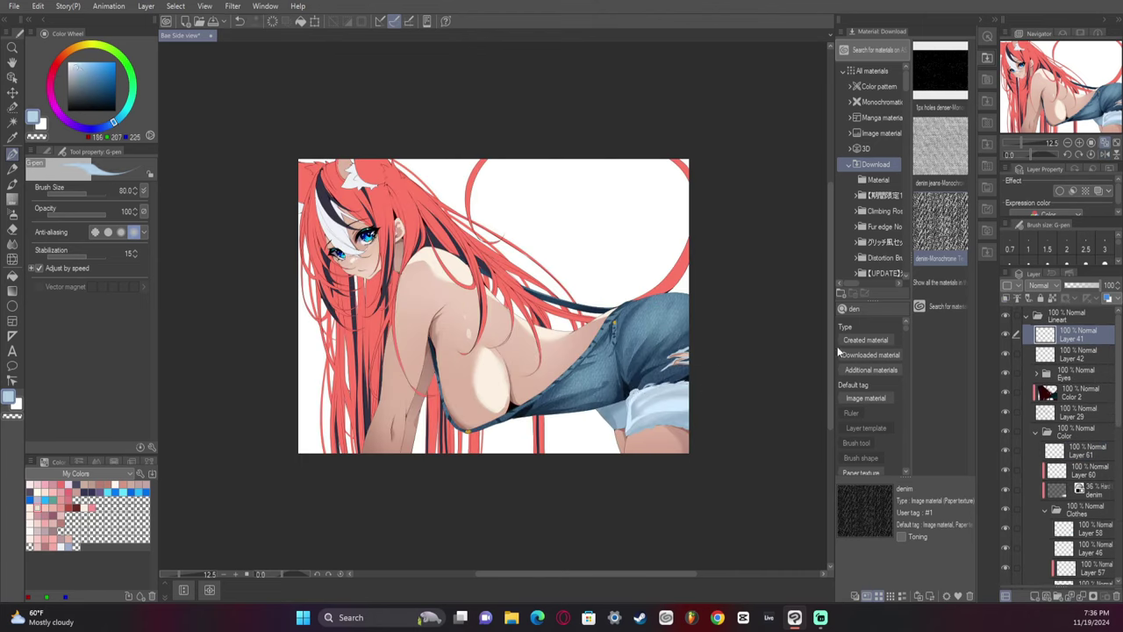
{"action": "left_click", "coordinate": [629, 418], "text": "alt"}
{"action": "left_click", "coordinate": [635, 421], "text": "alt"}
{"action": "left_click", "coordinate": [1105, 154]}
{"action": "left_click", "coordinate": [381, 418], "text": "alt"}
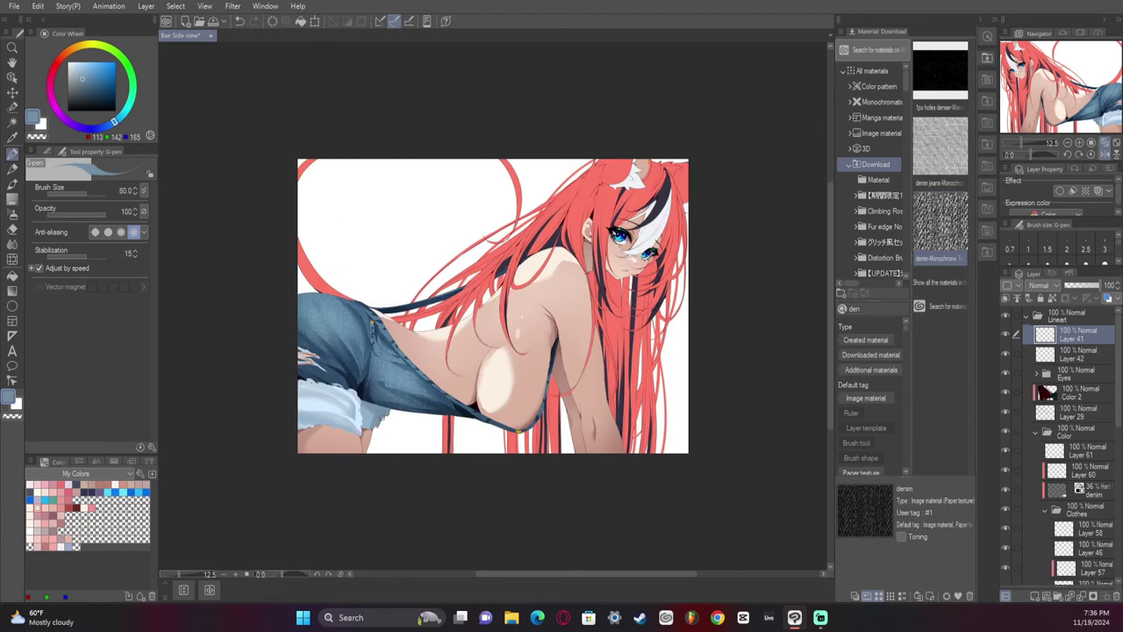
Paint a torn hole on the shorts' near leg and extend the frayed hem with the G-pen in sampled tones.
{"action": "key", "text": "h"}
{"action": "left_click", "coordinate": [660, 405], "text": "alt"}
{"action": "left_click", "coordinate": [645, 408], "text": "alt"}
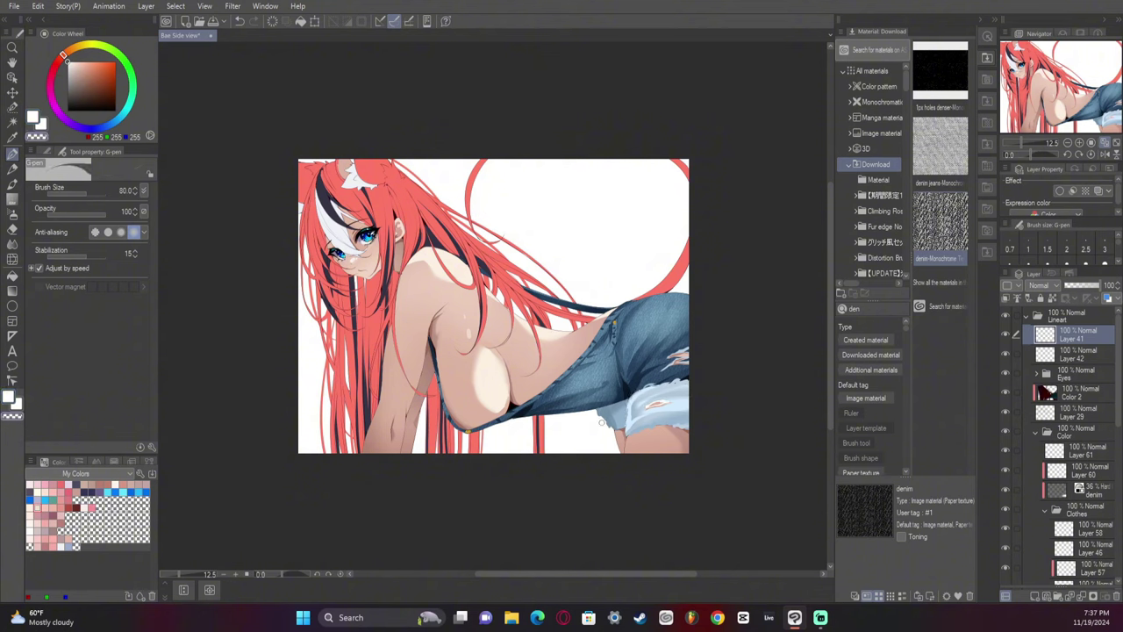
Add an Add (Glow) layer above Layer 41 and try a soft salmon (255, 154, 127) airbrush dab beside the overalls.
{"action": "key", "text": "w"}
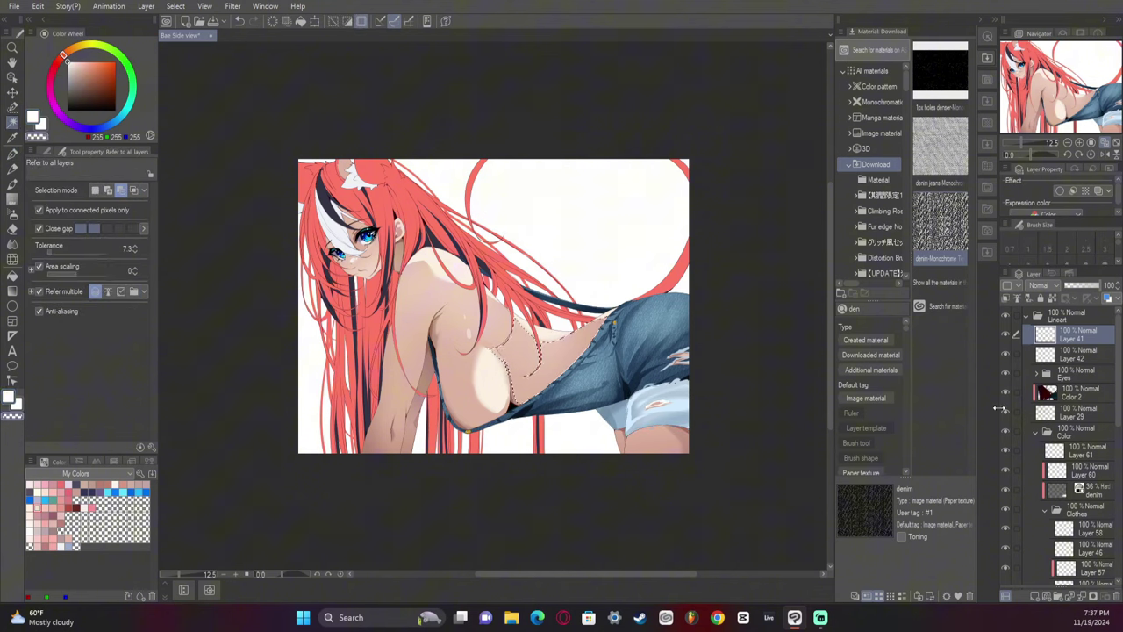
{"action": "left_click", "coordinate": [465, 424], "text": "alt"}
{"action": "key", "text": "b"}
{"action": "left_click", "coordinate": [1035, 596]}
{"action": "left_click", "coordinate": [1005, 298]}
{"action": "left_click", "coordinate": [1042, 285]}
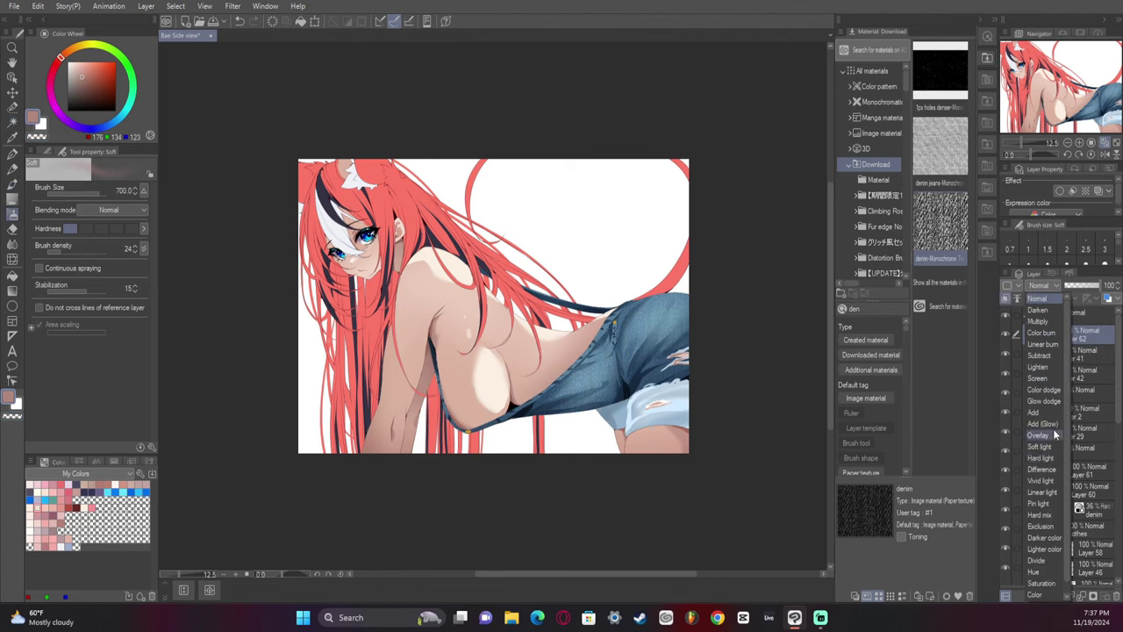
{"action": "left_click", "coordinate": [1051, 425]}
{"action": "left_click", "coordinate": [91, 61]}
{"action": "left_click", "coordinate": [533, 390]}
{"action": "key", "text": "ctrl+z"}
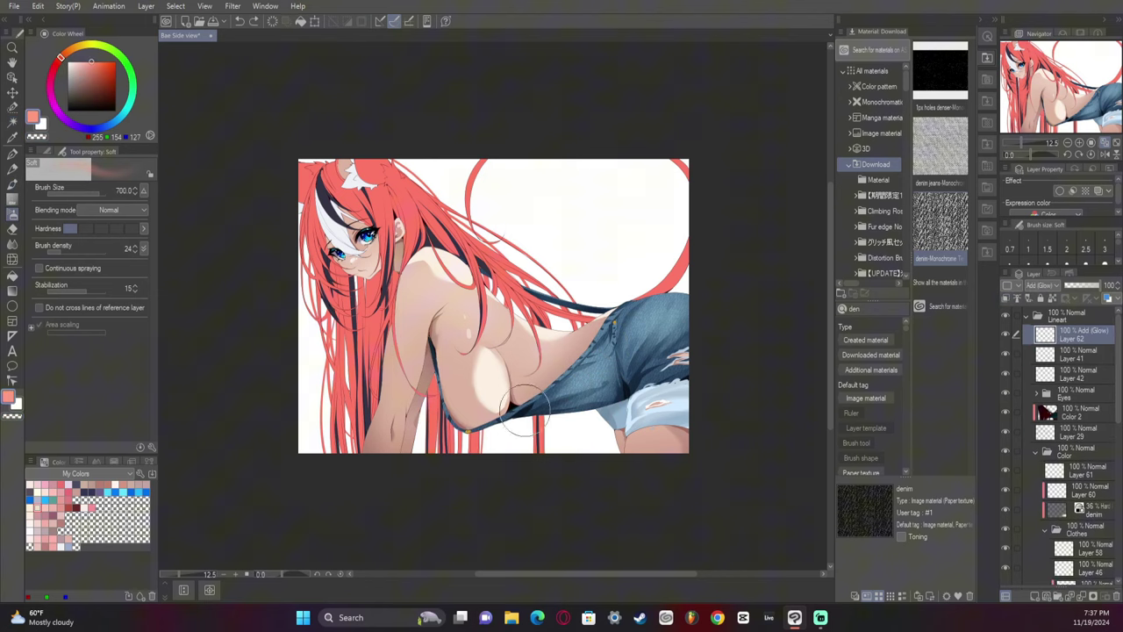
Add a layer above Layer 61, clip both to the artwork below, and set the new one to Add (Glow).
{"action": "scroll", "coordinate": [1086, 347], "scroll_direction": "down", "scroll_amount": 4}
{"action": "key", "text": "ctrl+shift+n"}
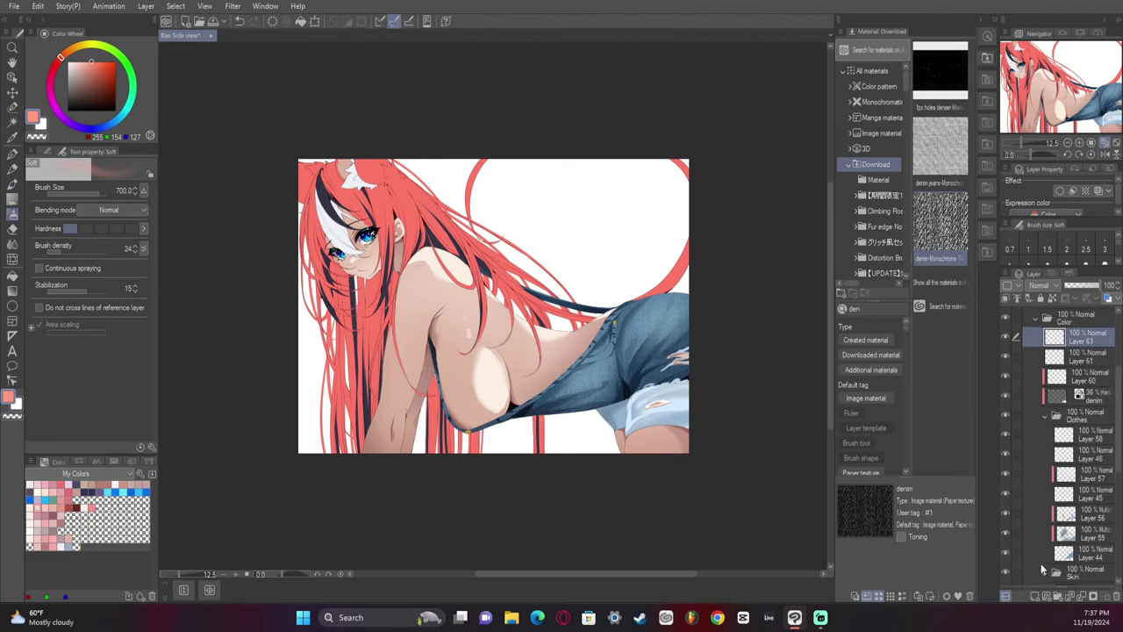
{"action": "left_click", "coordinate": [1080, 357]}
{"action": "left_click", "coordinate": [1006, 299]}
{"action": "left_click", "coordinate": [1077, 336]}
{"action": "left_click", "coordinate": [1042, 285]}
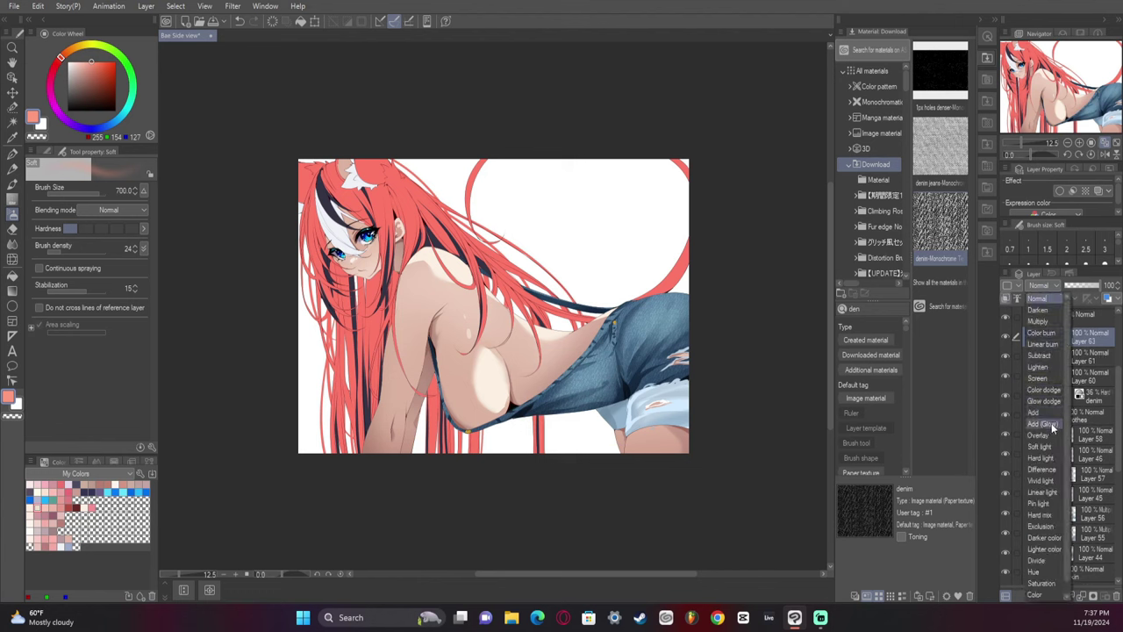
{"action": "left_click", "coordinate": [1046, 445]}
Airbrush an orange-red (255, 82, 37) glow along the overalls' edge on Layer 63, plus orange (255, 146, 37) near the chest.
{"action": "left_click", "coordinate": [108, 63]}
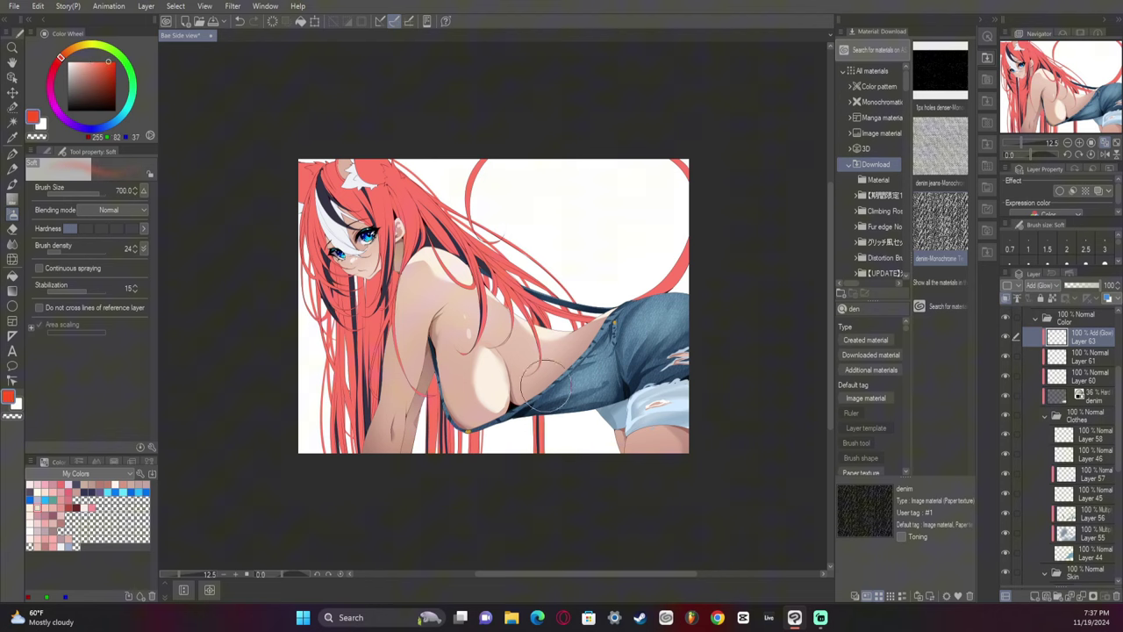
{"action": "left_click_drag", "start_coordinate": [526, 392], "coordinate": [667, 302]}
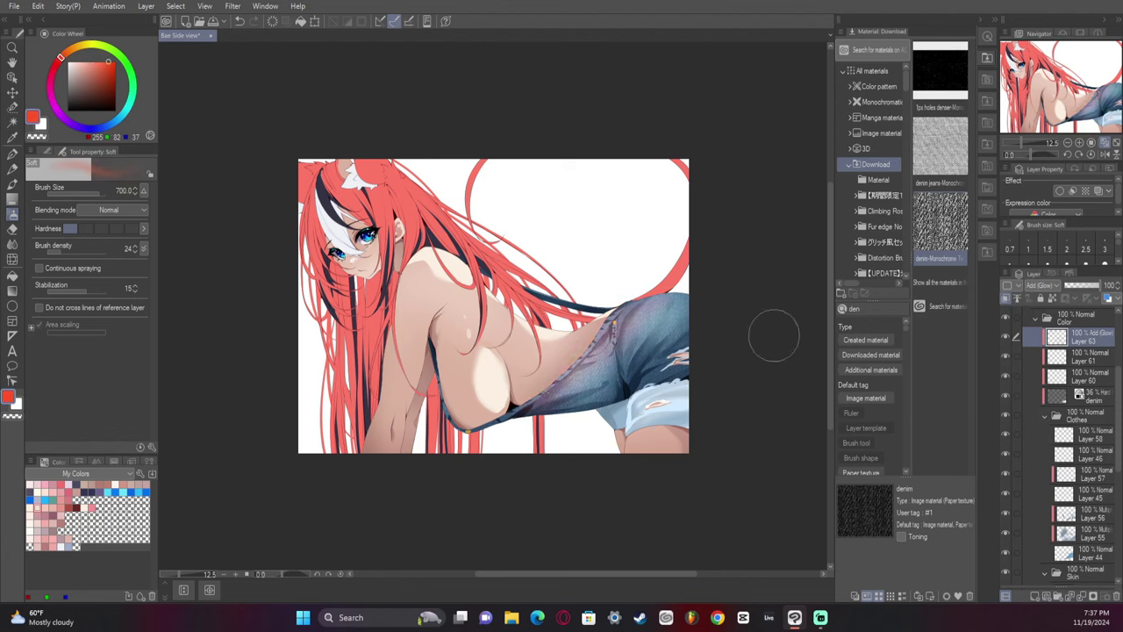
{"action": "mouse_move", "coordinate": [689, 414]}
{"action": "left_mouse_down"}
{"action": "mouse_move", "coordinate": [647, 429]}
{"action": "mouse_move", "coordinate": [773, 464]}
{"action": "left_mouse_up"}
{"action": "key", "text": "ctrl+z"}
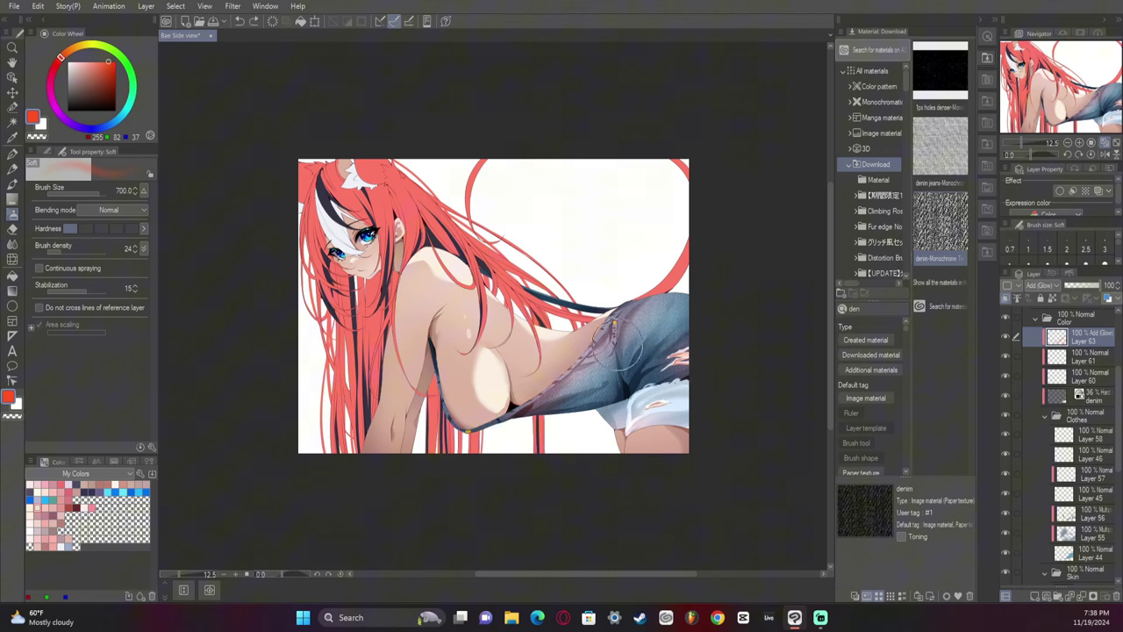
{"action": "left_click", "coordinate": [72, 50]}
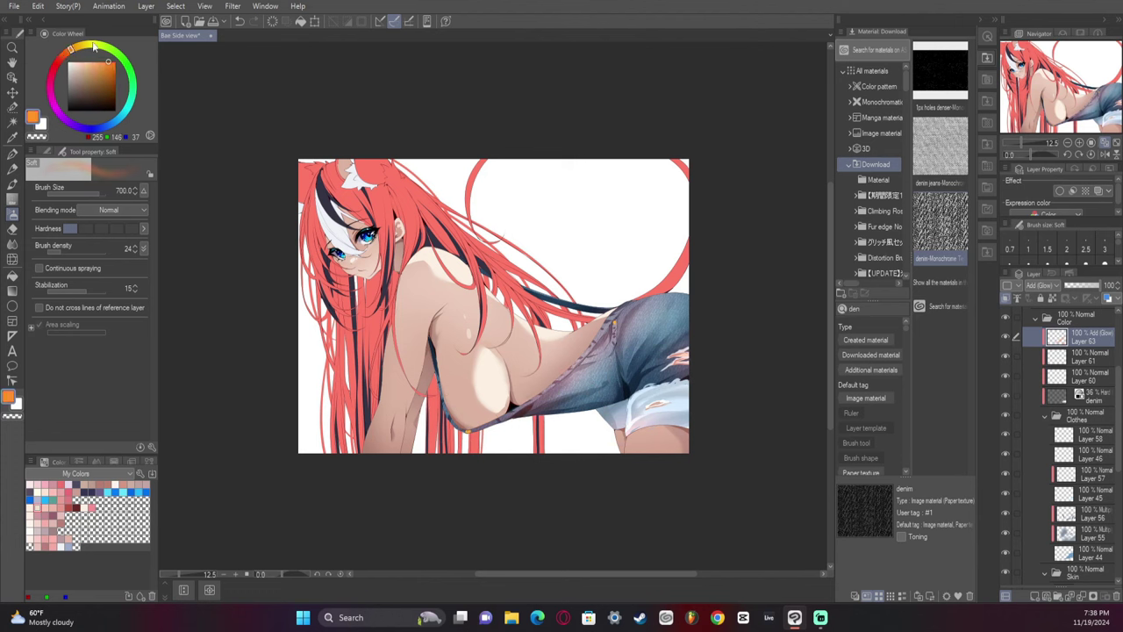
{"action": "left_click_drag", "start_coordinate": [498, 414], "coordinate": [524, 413]}
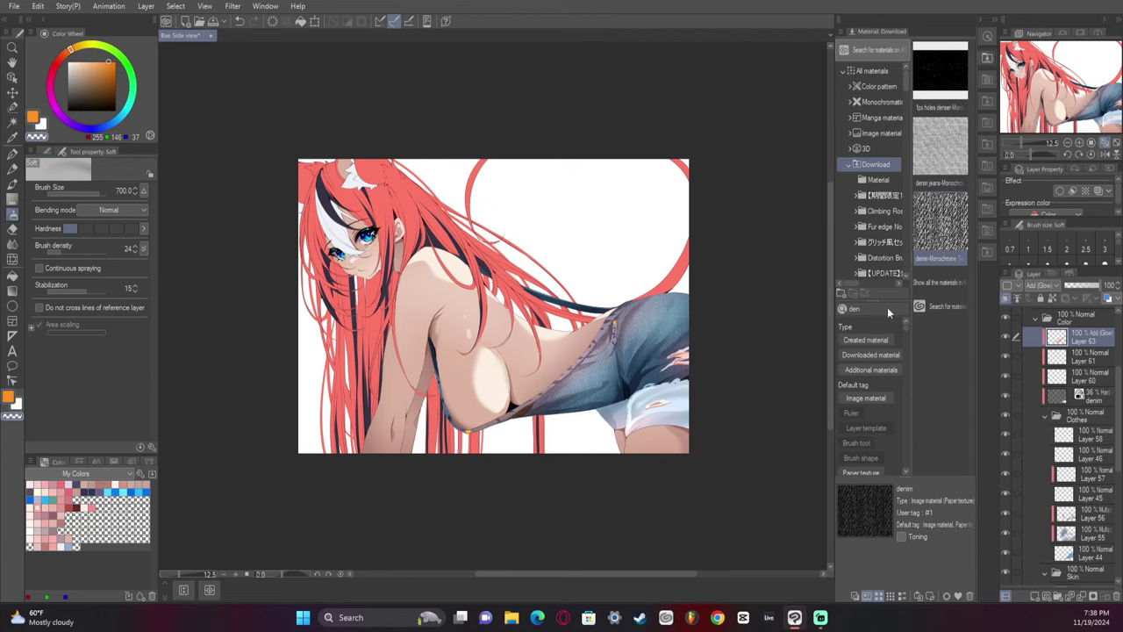
Collapse the Hair folder and add a Multiply layer directly above it.
{"action": "left_click", "coordinate": [1104, 154]}
{"action": "left_click", "coordinate": [1068, 143]}
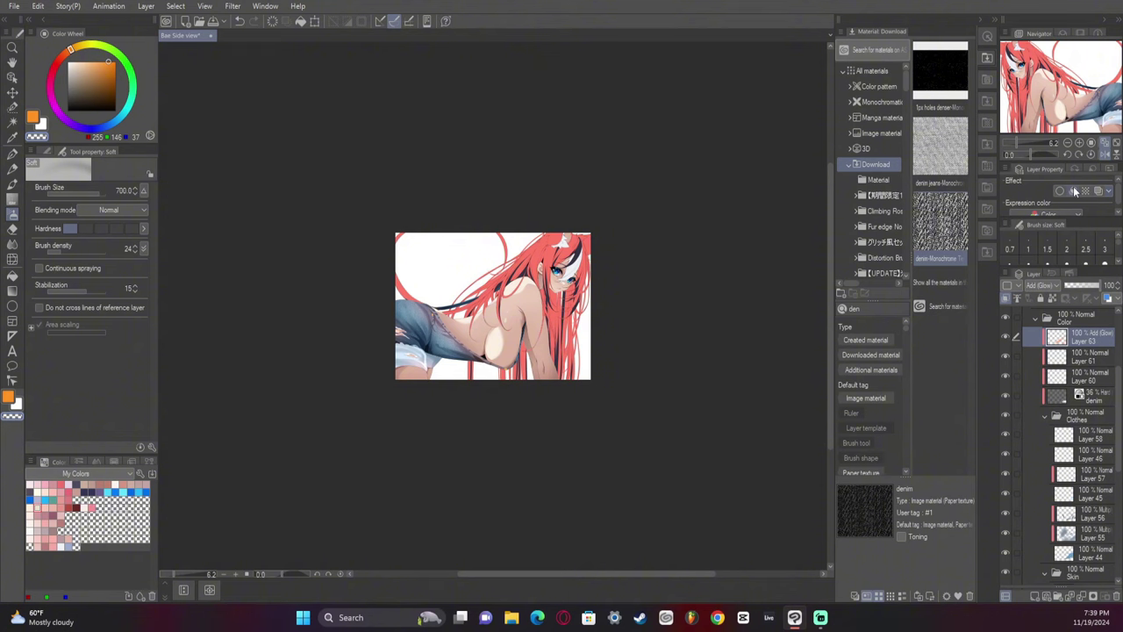
{"action": "left_click", "coordinate": [1104, 154]}
{"action": "scroll", "coordinate": [1074, 474], "scroll_direction": "down", "scroll_amount": 5}
{"action": "left_click", "coordinate": [1044, 459]}
{"action": "left_click", "coordinate": [1085, 517]}
{"action": "left_click", "coordinate": [1035, 596]}
{"action": "left_click", "coordinate": [1042, 285]}
{"action": "left_click", "coordinate": [1041, 317]}
Fill the hair locks around the face and arm on Layer 64 with muted red (165, 98, 88).
{"action": "left_click", "coordinate": [58, 61]}
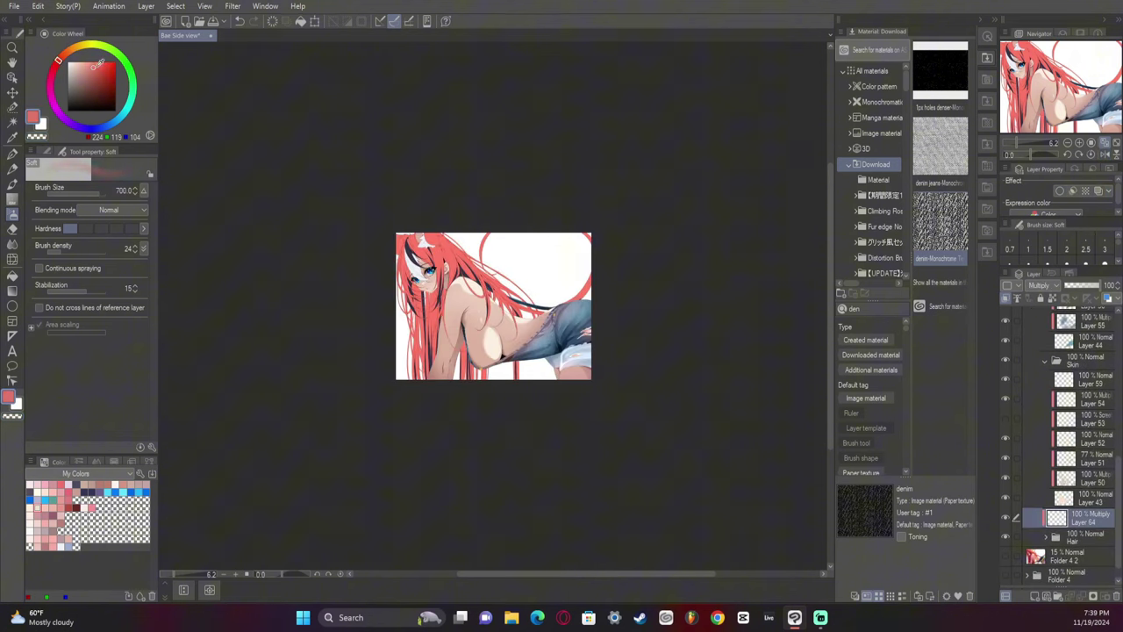
{"action": "key", "text": "g"}
{"action": "left_click", "coordinate": [89, 79]}
{"action": "left_click", "coordinate": [433, 323]}
{"action": "key", "text": "ctrl+z"}
{"action": "left_click", "coordinate": [420, 346]}
{"action": "left_click", "coordinate": [416, 323]}
{"action": "left_click", "coordinate": [404, 303]}
{"action": "left_click", "coordinate": [415, 284]}
{"action": "left_click", "coordinate": [417, 289]}
{"action": "left_click", "coordinate": [420, 295]}
{"action": "left_click", "coordinate": [424, 313]}
{"action": "left_click", "coordinate": [437, 332]}
{"action": "left_click", "coordinate": [433, 317]}
{"action": "left_click", "coordinate": [430, 303]}
{"action": "left_click", "coordinate": [431, 288]}
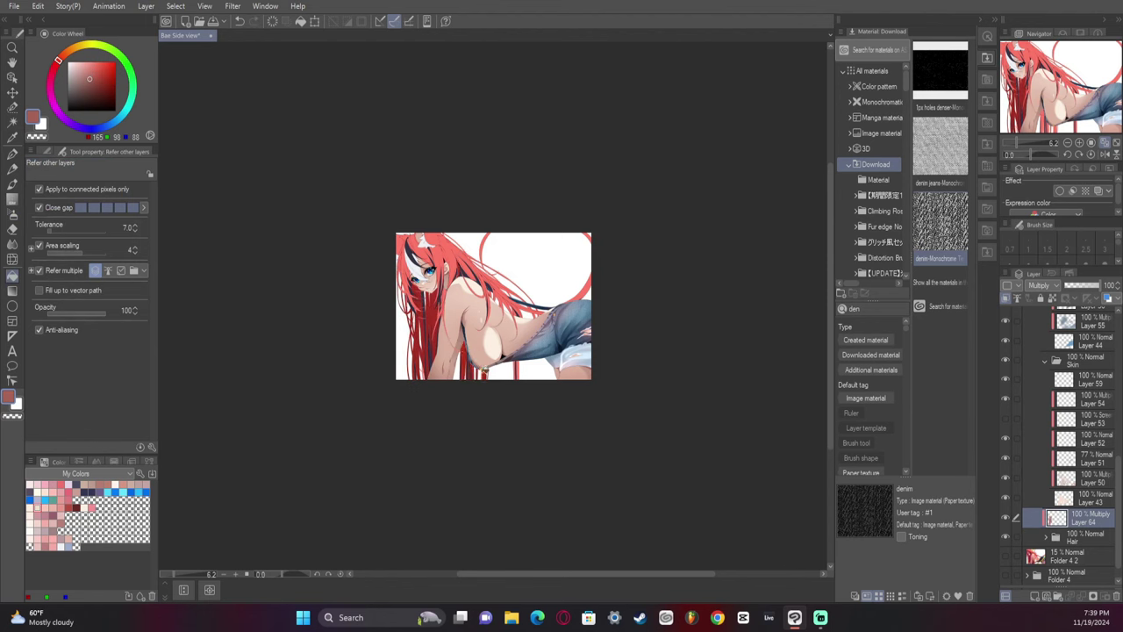
Paint muted red shadow strokes on the hanging strands and the hair over the back with the G-pen on Layer 64.
{"action": "key", "text": "p"}
{"action": "left_click_drag", "start_coordinate": [426, 328], "coordinate": [426, 376]}
{"action": "left_click_drag", "start_coordinate": [442, 308], "coordinate": [443, 347]}
{"action": "left_click_drag", "start_coordinate": [473, 353], "coordinate": [473, 375]}
{"action": "left_click", "coordinate": [1104, 154]}
{"action": "key", "text": "g"}
{"action": "key", "text": "p"}
{"action": "key", "text": "g"}
{"action": "key", "text": "p"}
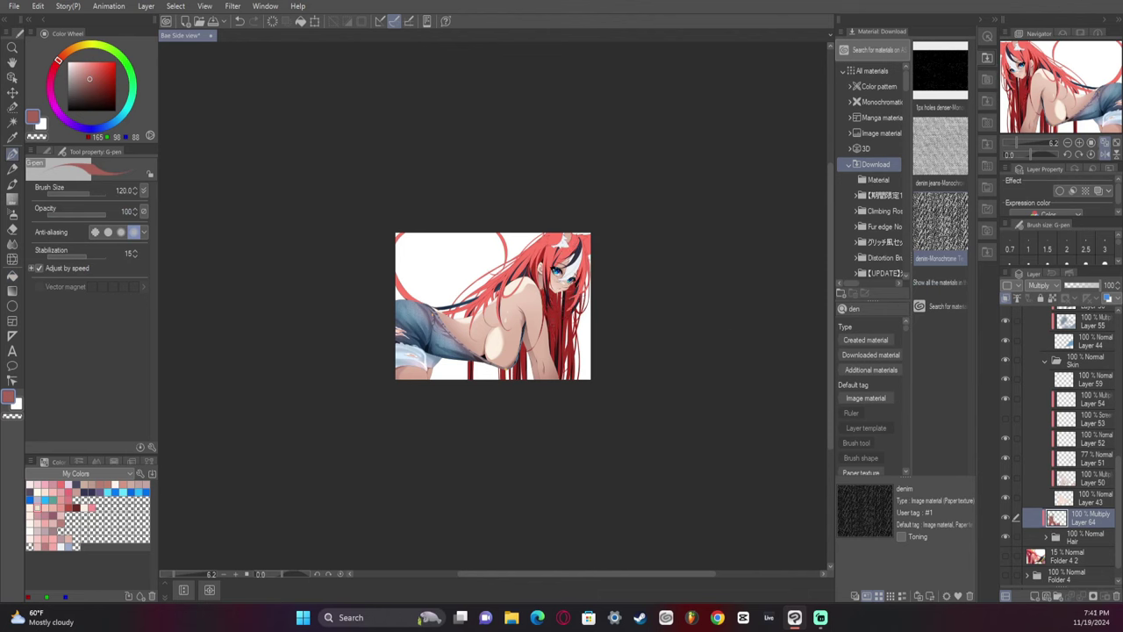
{"action": "mouse_move", "coordinate": [486, 322]}
{"action": "left_mouse_down"}
{"action": "mouse_move", "coordinate": [472, 304]}
{"action": "mouse_move", "coordinate": [532, 256]}
{"action": "left_mouse_up"}
Shade the outer hair beside the face on Layer 64 with an enlarged G-pen and a selected hair section.
{"action": "left_click", "coordinate": [1104, 154]}
{"action": "key", "text": "bracketright"}
{"action": "key", "text": "bracketright"}
{"action": "key", "text": "bracketright"}
{"action": "key", "text": "bracketright"}
{"action": "key", "text": "bracketright"}
{"action": "left_click_drag", "start_coordinate": [412, 314], "coordinate": [405, 250]}
{"action": "key", "text": "g"}
{"action": "scroll", "coordinate": [449, 284], "scroll_direction": "up", "scroll_amount": 3}
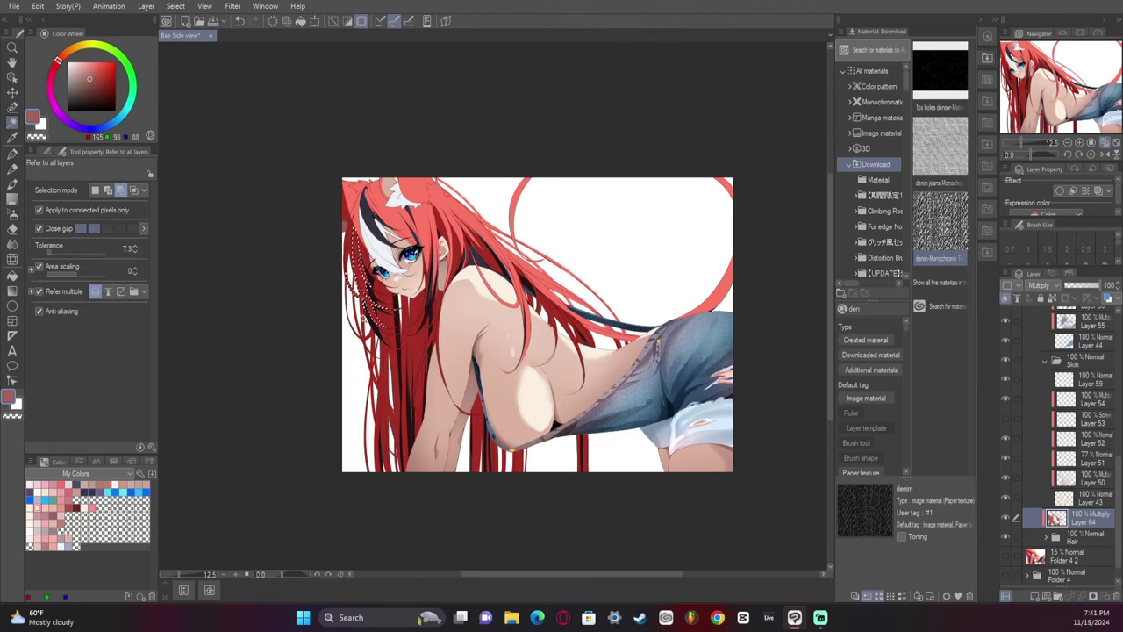
{"action": "key", "text": "p"}
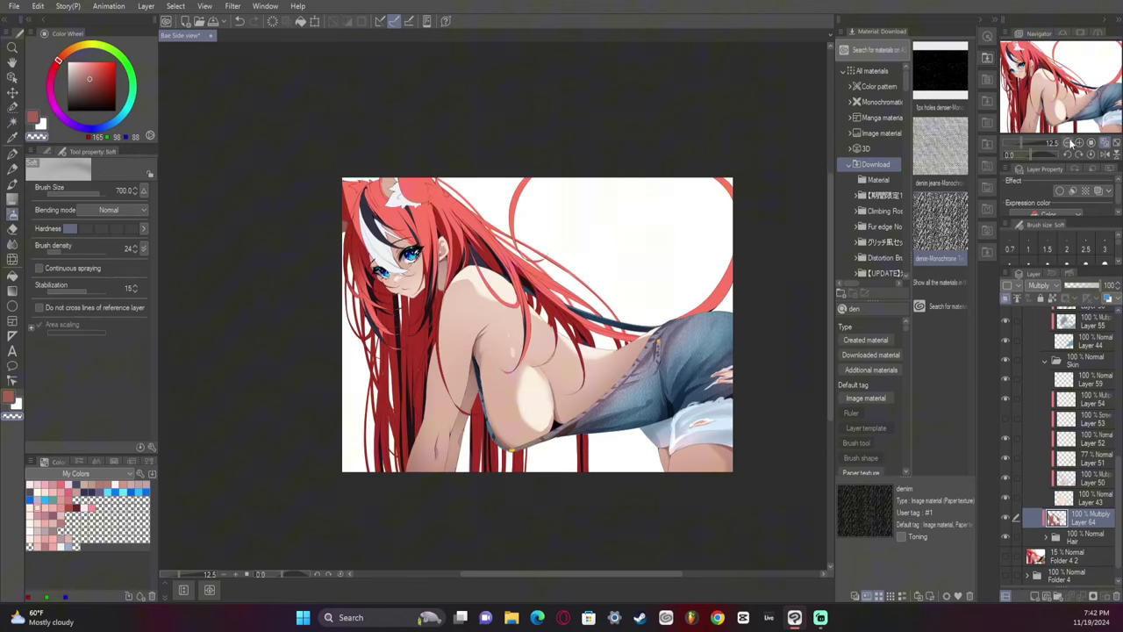
Select the back hair sections below the face with Auto select and add a layer above Layer 64.
{"action": "scroll", "coordinate": [492, 305], "scroll_direction": "down", "scroll_amount": 3}
{"action": "left_click", "coordinate": [1105, 154]}
{"action": "key", "text": "w"}
{"action": "left_click", "coordinate": [537, 313]}
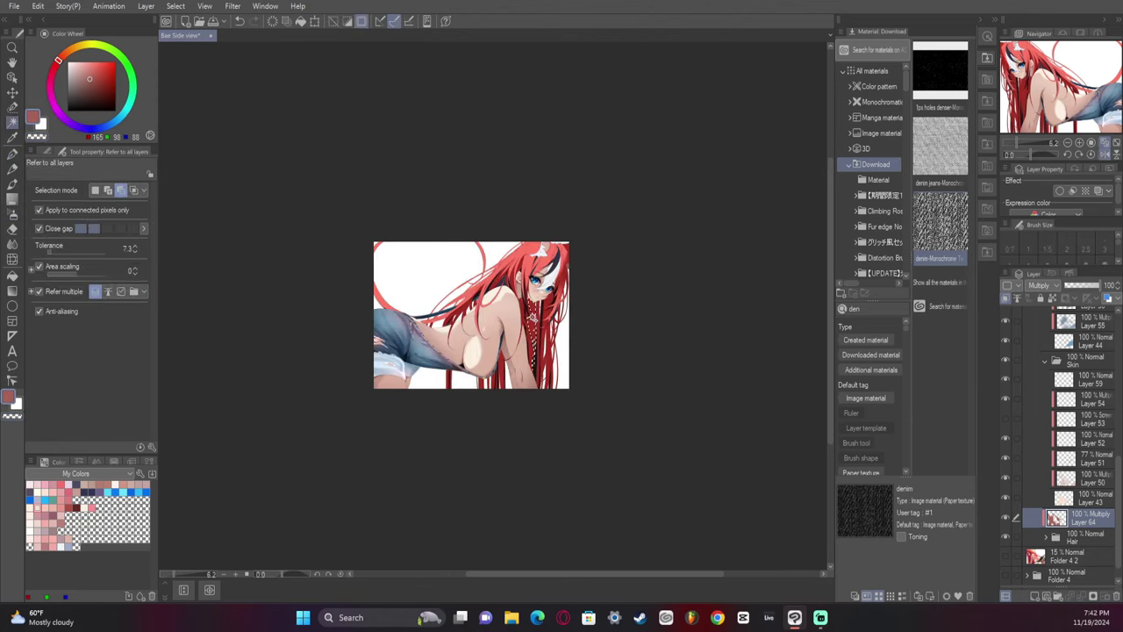
{"action": "left_click", "coordinate": [529, 322]}
{"action": "left_click", "coordinate": [548, 304]}
{"action": "left_click", "coordinate": [538, 353]}
{"action": "left_click", "coordinate": [1034, 595]}
{"action": "key", "text": "b"}
{"action": "key", "text": "w"}
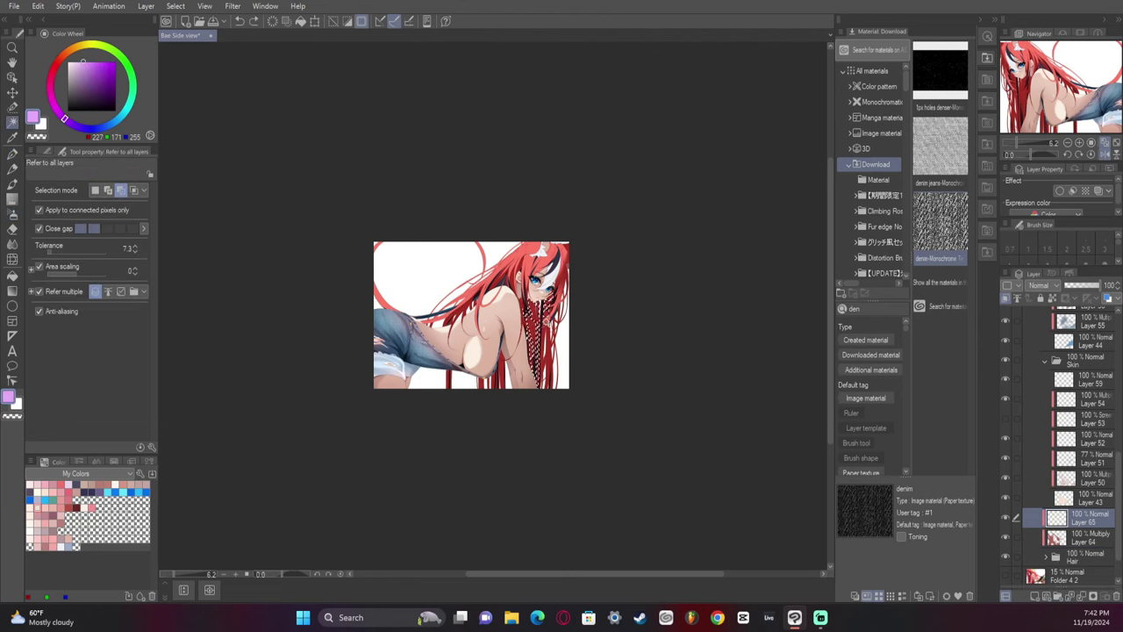
{"action": "left_click", "coordinate": [537, 332]}
Airbrush lavender (227, 171, 255) at size 2000 over the selected back hair and the strands below the torso on Layer 65.
{"action": "key", "text": "m"}
{"action": "key", "text": "b"}
{"action": "key", "text": "alt+Delete"}
{"action": "key", "text": "c"}
{"action": "left_click_drag", "start_coordinate": [578, 332], "coordinate": [570, 382]}
{"action": "key", "text": "ctrl+d"}
{"action": "key", "text": "m"}
{"action": "key", "text": "b"}
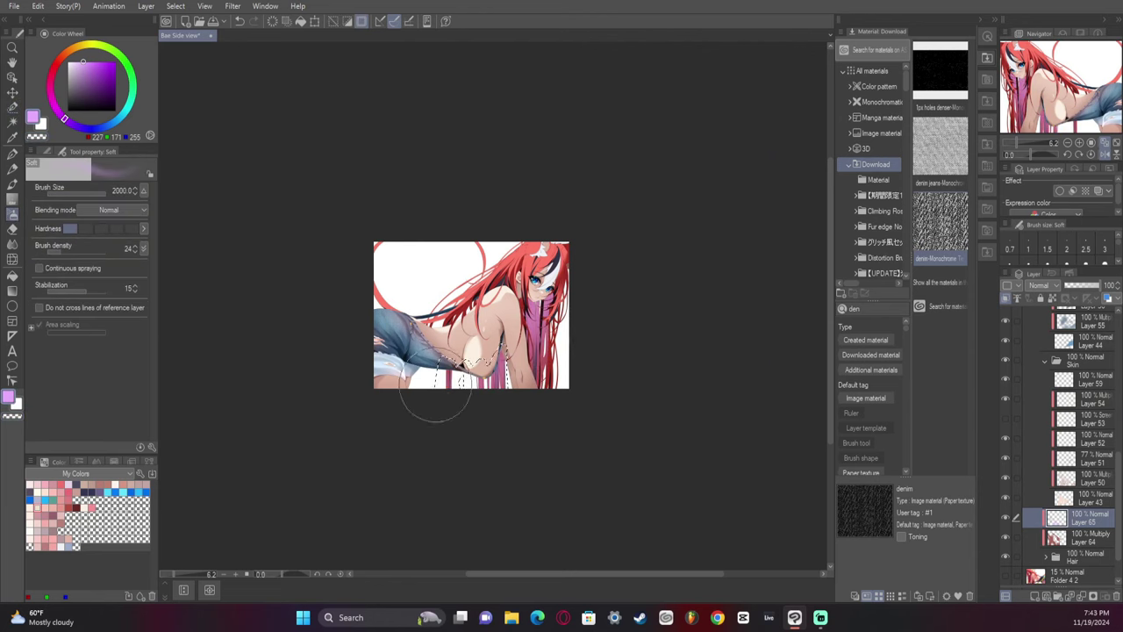
Set Layer 64 to Multiply and paint further shadow strokes on the hair over the back with the size 80 G-pen.
{"action": "left_click", "coordinate": [1088, 537]}
{"action": "left_click", "coordinate": [1044, 285]}
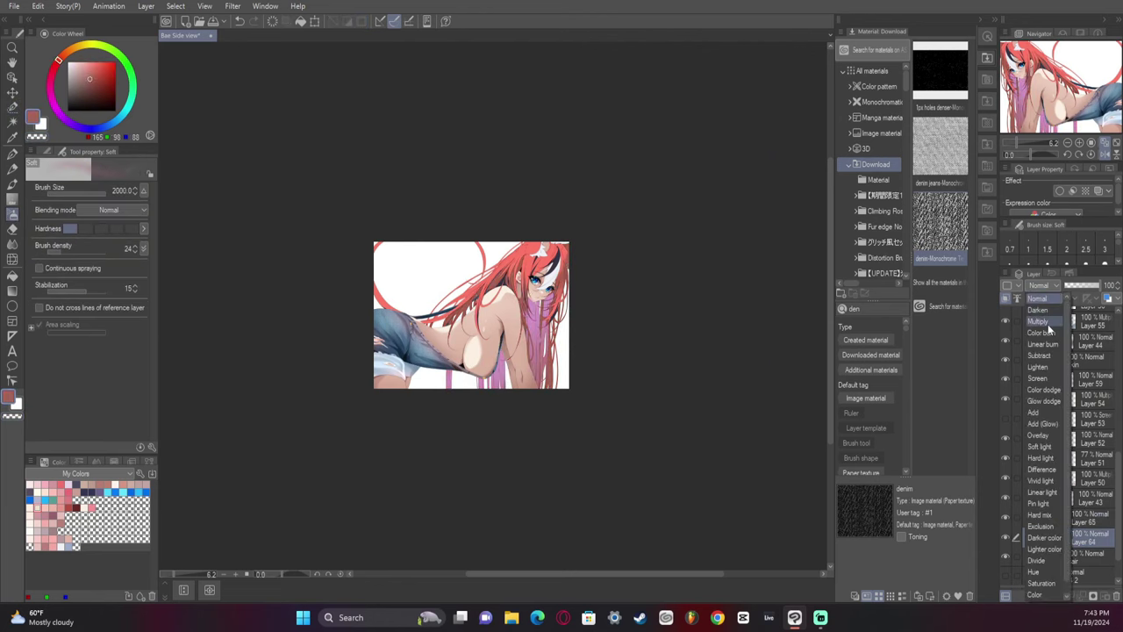
{"action": "key", "text": "p"}
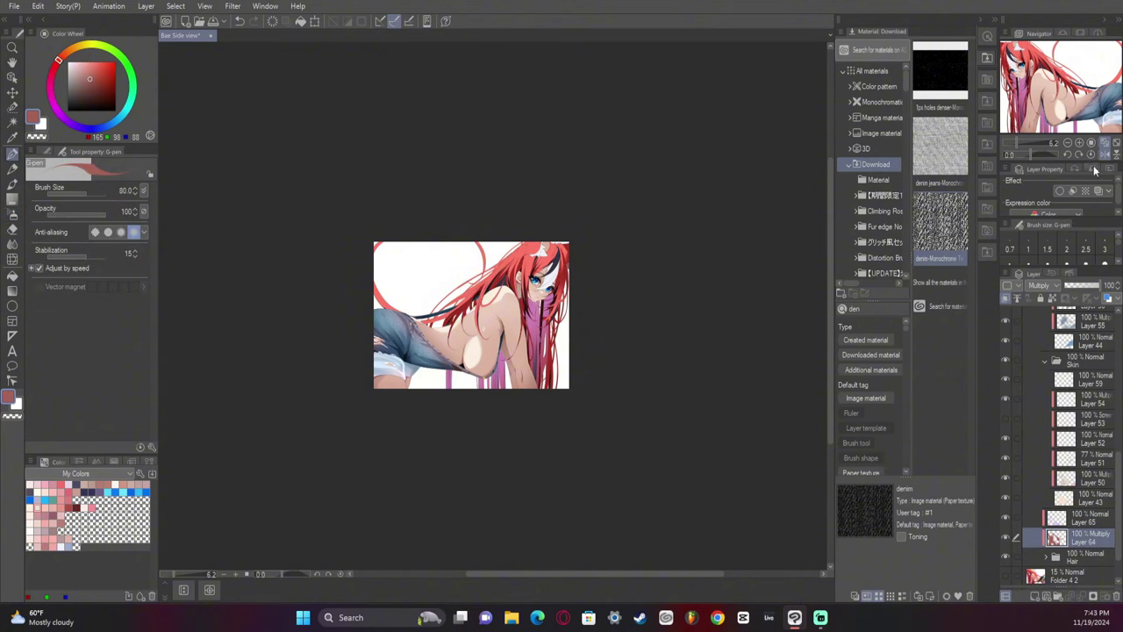
{"action": "left_click", "coordinate": [1105, 154]}
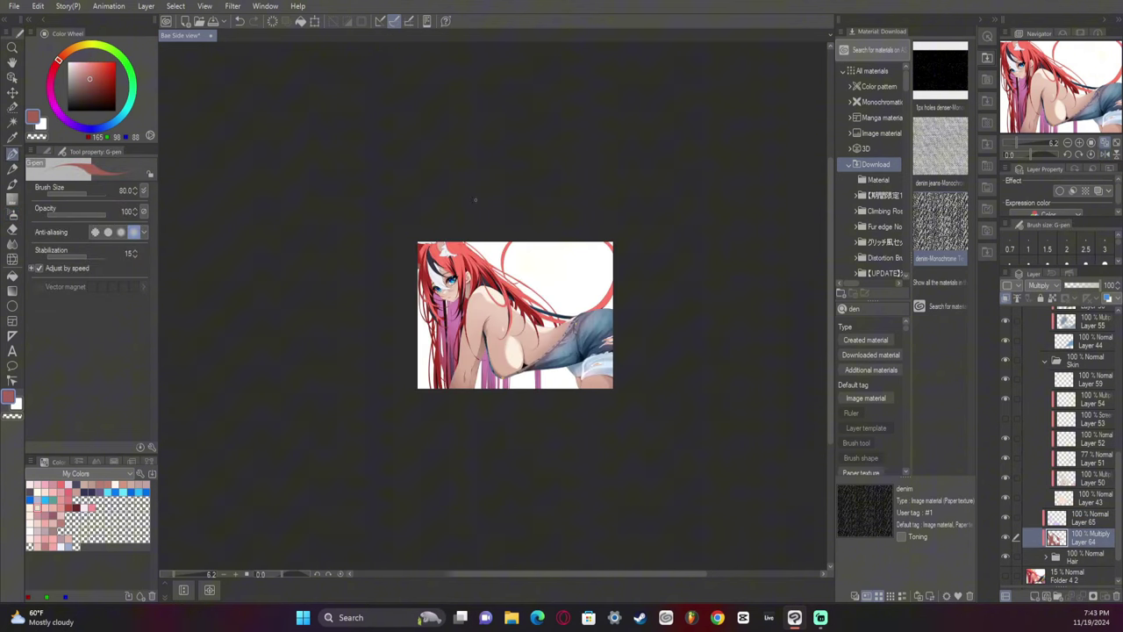
{"action": "key", "text": "h"}
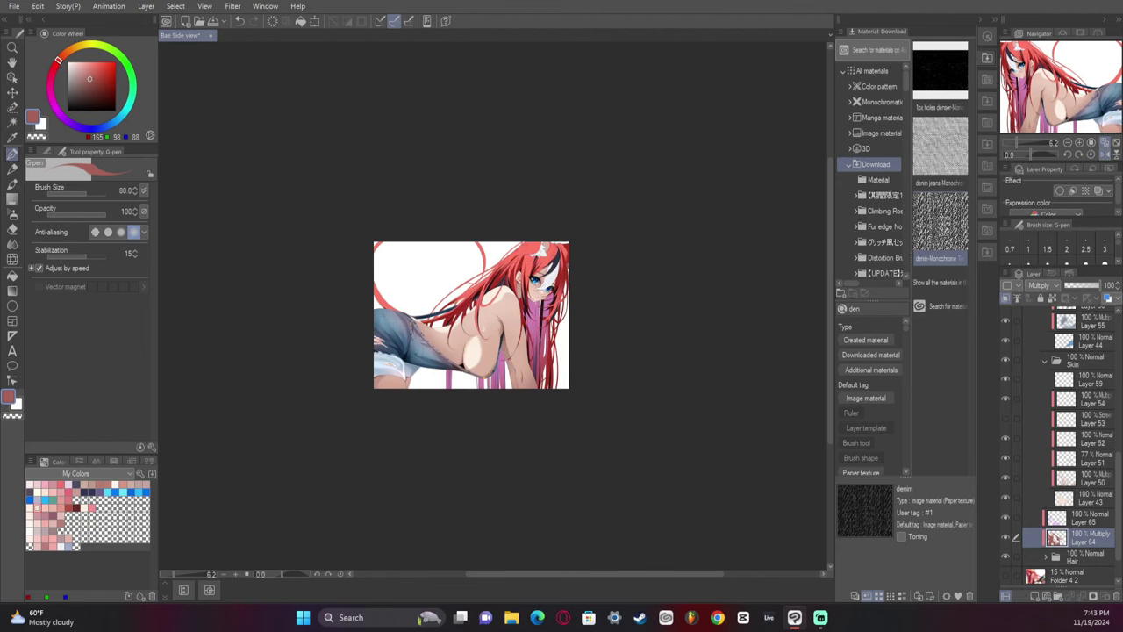
{"action": "key", "text": "ctrl+z"}
{"action": "left_click_drag", "start_coordinate": [479, 290], "coordinate": [486, 336]}
{"action": "mouse_move", "coordinate": [401, 310]}
{"action": "left_mouse_down"}
{"action": "mouse_move", "coordinate": [375, 289]}
{"action": "mouse_move", "coordinate": [379, 302]}
{"action": "left_mouse_up"}
{"action": "key", "text": "ctrl+z"}
Add a Multiply layer above Layer 64 and fill a shadow on the white hair streak with grey-blue (132, 157, 187).
{"action": "left_click", "coordinate": [1036, 596]}
{"action": "left_click", "coordinate": [1043, 285]}
{"action": "left_click", "coordinate": [1043, 319]}
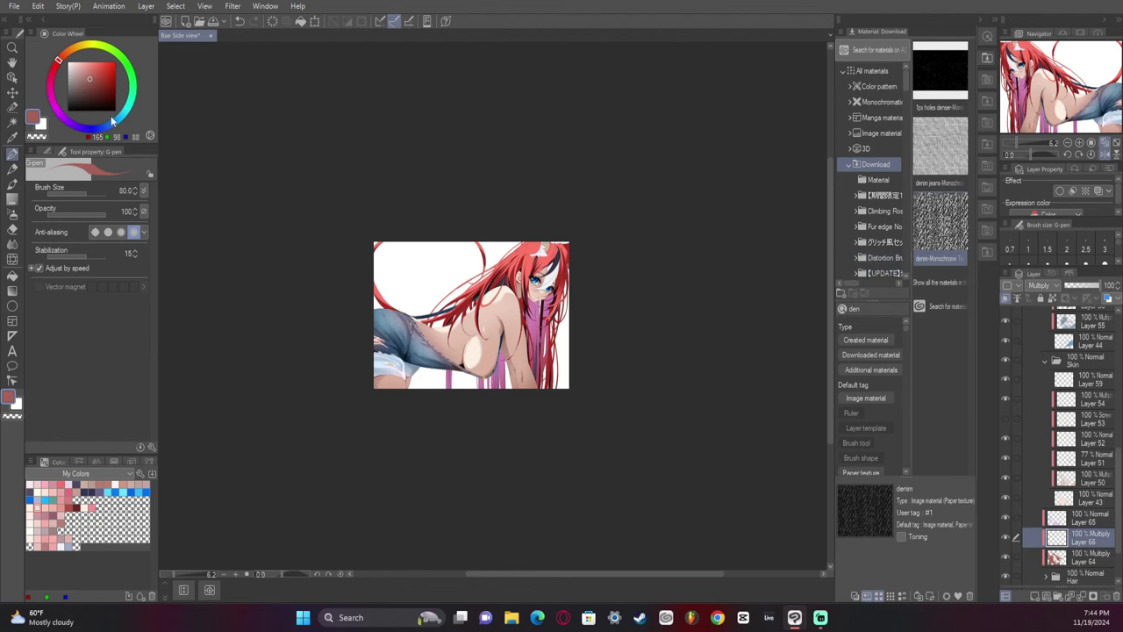
{"action": "left_click", "coordinate": [109, 124]}
{"action": "left_click", "coordinate": [82, 75]}
{"action": "key", "text": "ctrl+z"}
{"action": "key", "text": "g"}
{"action": "left_click", "coordinate": [557, 277]}
{"action": "key", "text": "p"}
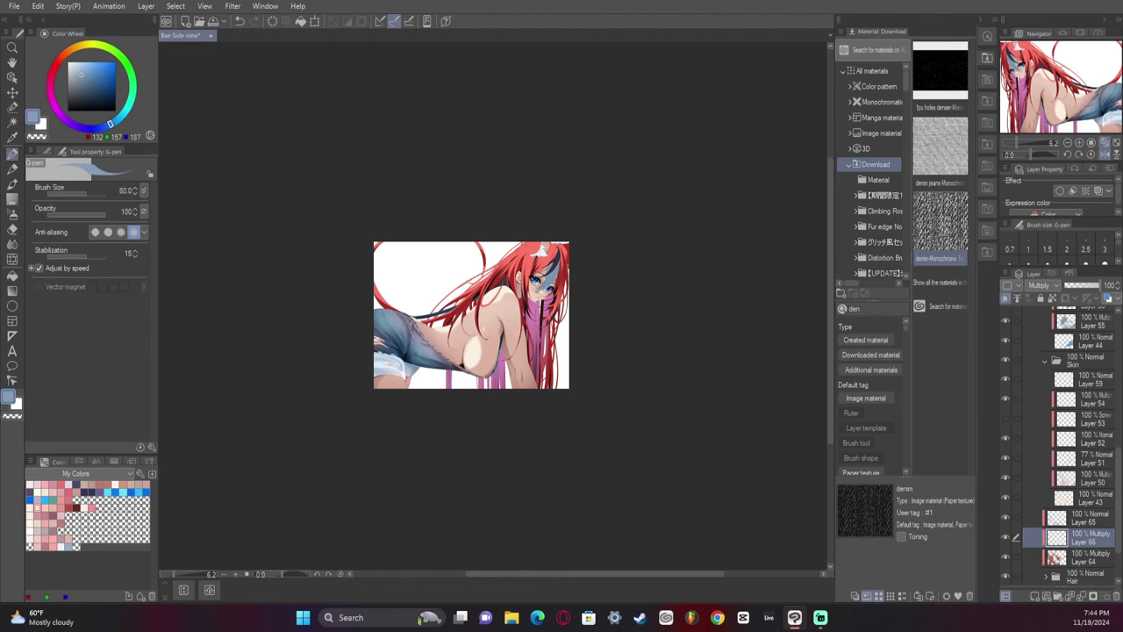
Expand the Hair folder and activate Layer 49 with near-white (240, 241, 246) as the drawing colour.
{"action": "left_click", "coordinate": [1044, 576]}
{"action": "scroll", "coordinate": [1079, 526], "scroll_direction": "down", "scroll_amount": 1}
{"action": "left_click", "coordinate": [1091, 537]}
{"action": "left_click", "coordinate": [61, 546]}
{"action": "left_click", "coordinate": [1090, 556]}
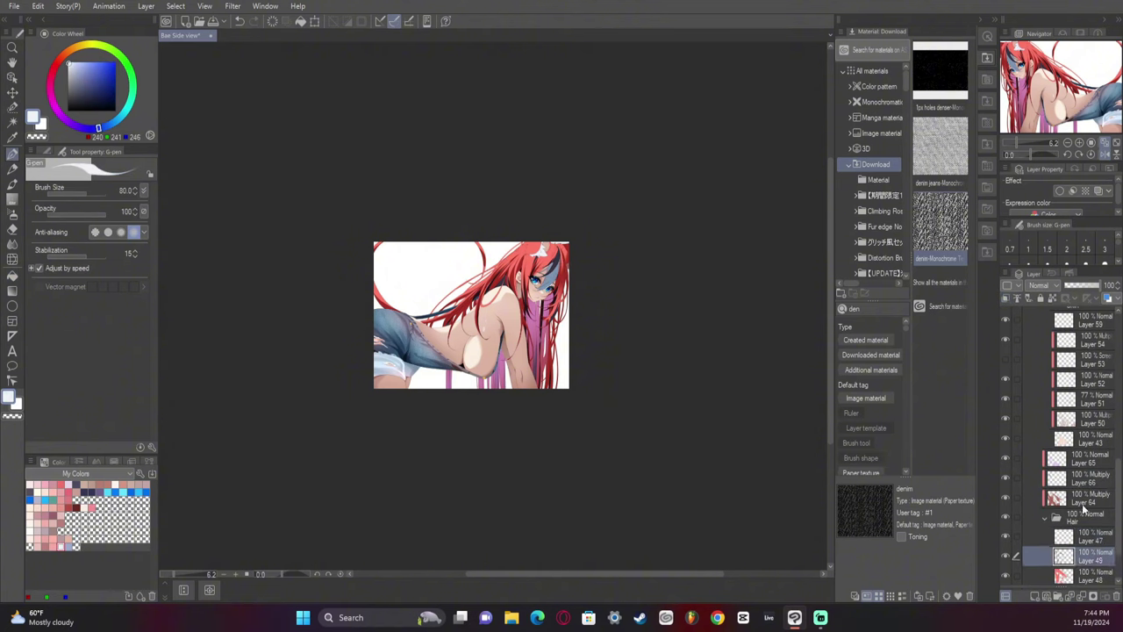
Return to Layer 66 and shade the white ear fur with the soft airbrush in grey-blue (157, 175, 199).
{"action": "left_click", "coordinate": [1088, 474]}
{"action": "left_click", "coordinate": [12, 199]}
{"action": "left_click", "coordinate": [48, 152]}
{"action": "left_click", "coordinate": [13, 215]}
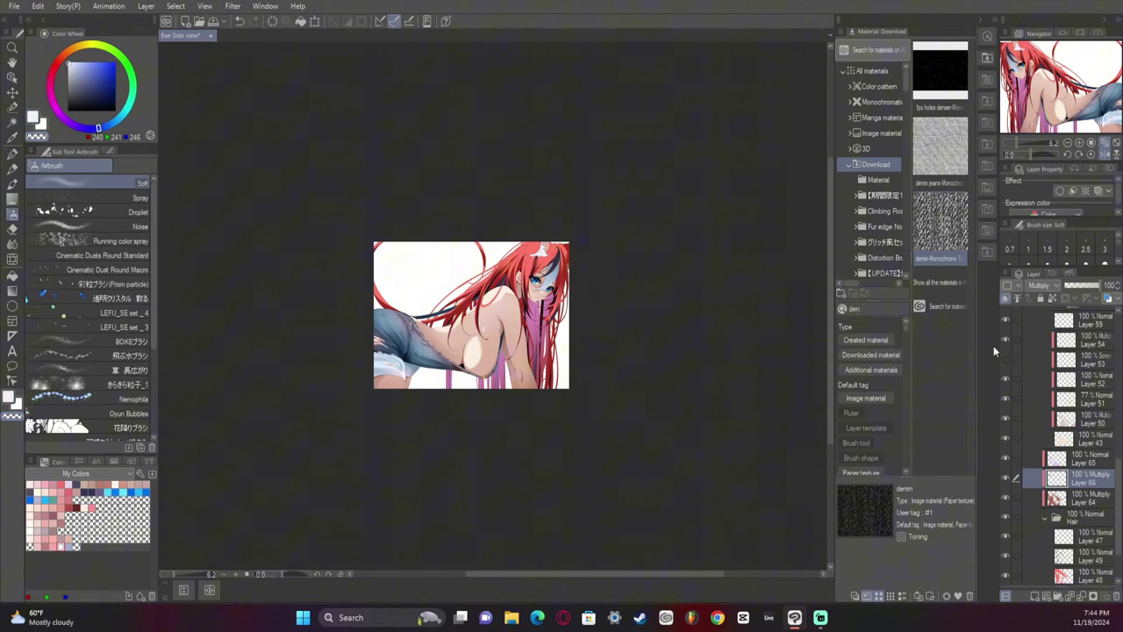
{"action": "left_click", "coordinate": [554, 270], "text": "alt"}
{"action": "key", "text": "p"}
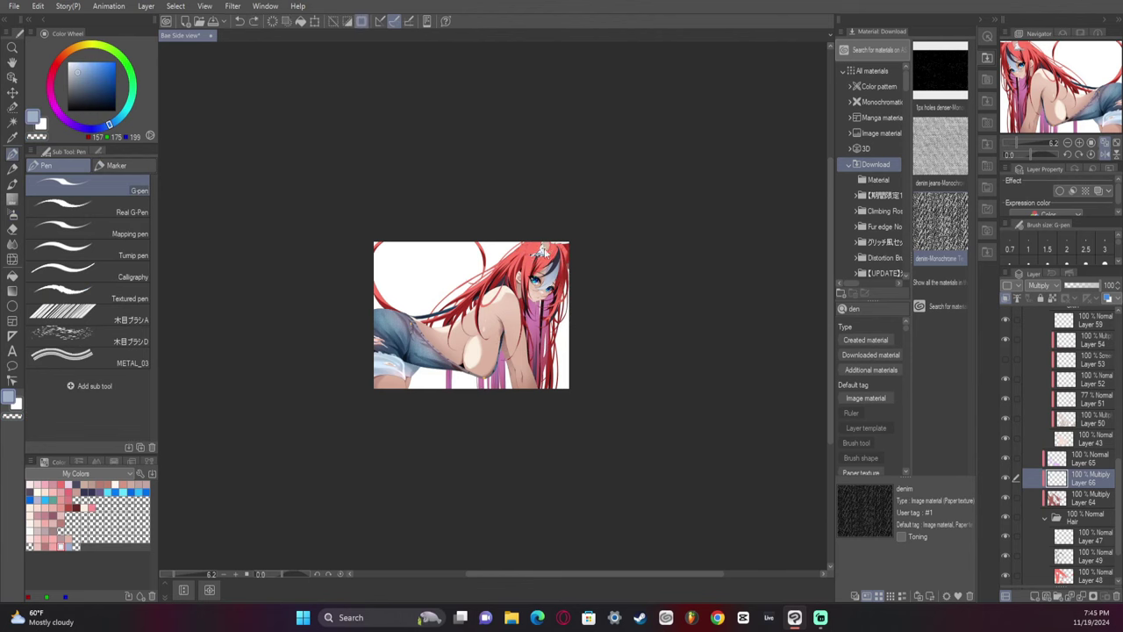
{"action": "key", "text": "b"}
Add a new layer directly above the Color folder, clip it to the folder and set it to Multiply.
{"action": "scroll", "coordinate": [1096, 343], "scroll_direction": "up", "scroll_amount": 8}
{"action": "left_click", "coordinate": [1069, 445]}
{"action": "key", "text": "ctrl+shift+n"}
{"action": "left_click_drag", "start_coordinate": [1078, 472], "coordinate": [1077, 443]}
{"action": "left_click", "coordinate": [1006, 298]}
{"action": "left_click", "coordinate": [1037, 285]}
Airbrush a soft muted pink (165, 133, 148) shadow over the shorts and thigh on Layer 67.
{"action": "left_click", "coordinate": [52, 63]}
{"action": "left_click", "coordinate": [77, 77]}
{"action": "key", "text": "ctrl+z"}
{"action": "mouse_move", "coordinate": [397, 369]}
{"action": "left_mouse_down"}
{"action": "mouse_move", "coordinate": [384, 430]}
{"action": "mouse_move", "coordinate": [348, 376]}
{"action": "mouse_move", "coordinate": [375, 386]}
{"action": "left_mouse_up"}
{"action": "left_click", "coordinate": [50, 85]}
{"action": "key", "text": "ctrl+z"}
{"action": "left_click", "coordinate": [76, 79]}
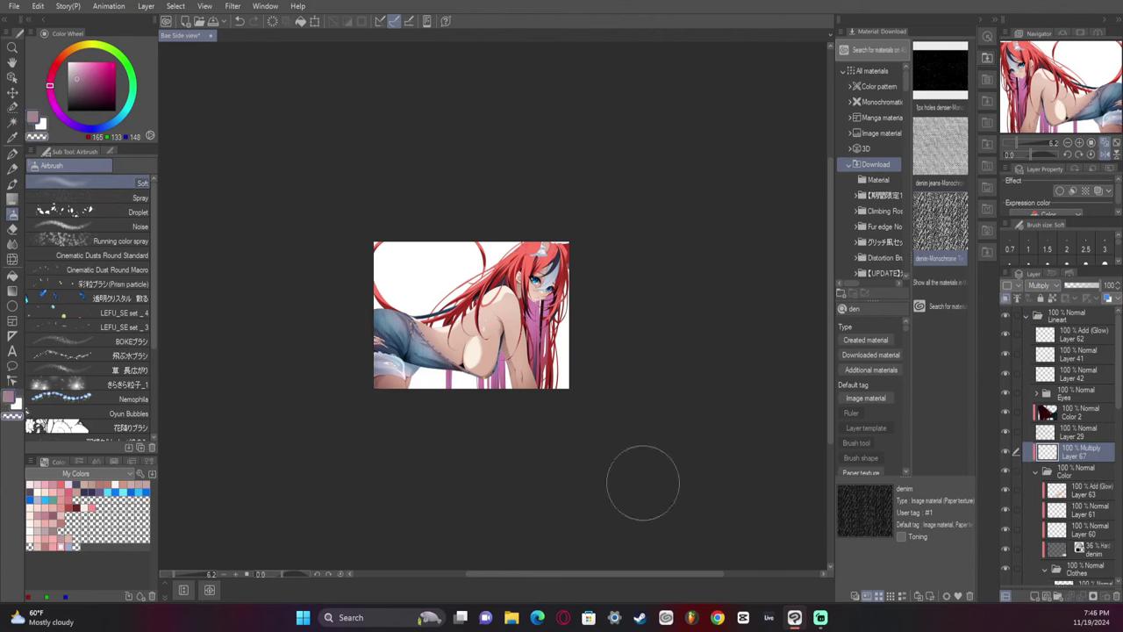
{"action": "left_click", "coordinate": [1105, 155]}
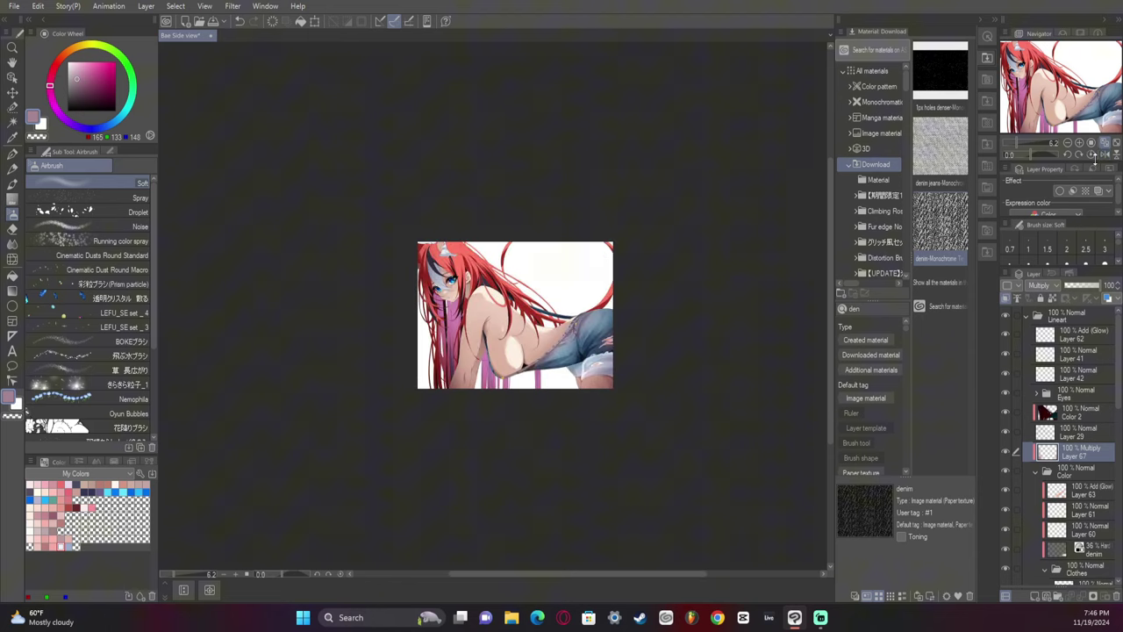
Activate Layer 42 and set the drawing colour to white (255, 255, 255) for the G-pen and soft airbrush.
{"action": "left_click", "coordinate": [67, 62]}
{"action": "left_click", "coordinate": [12, 154]}
{"action": "left_click", "coordinate": [1083, 334]}
{"action": "left_click", "coordinate": [1083, 374]}
{"action": "left_click", "coordinate": [1104, 154]}
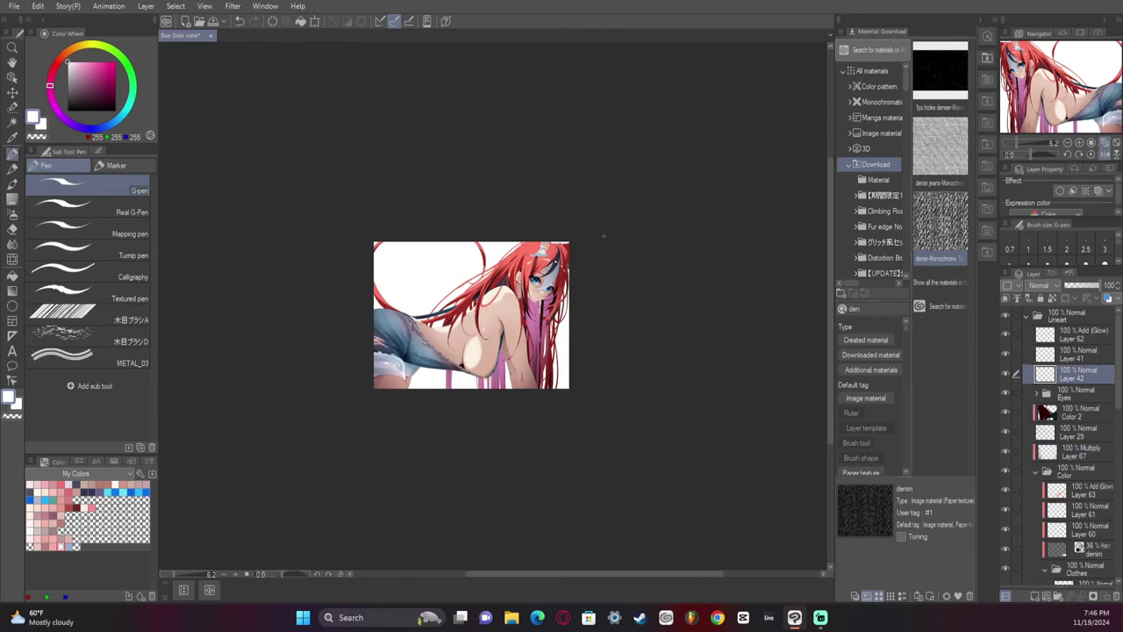
{"action": "key", "text": "b"}
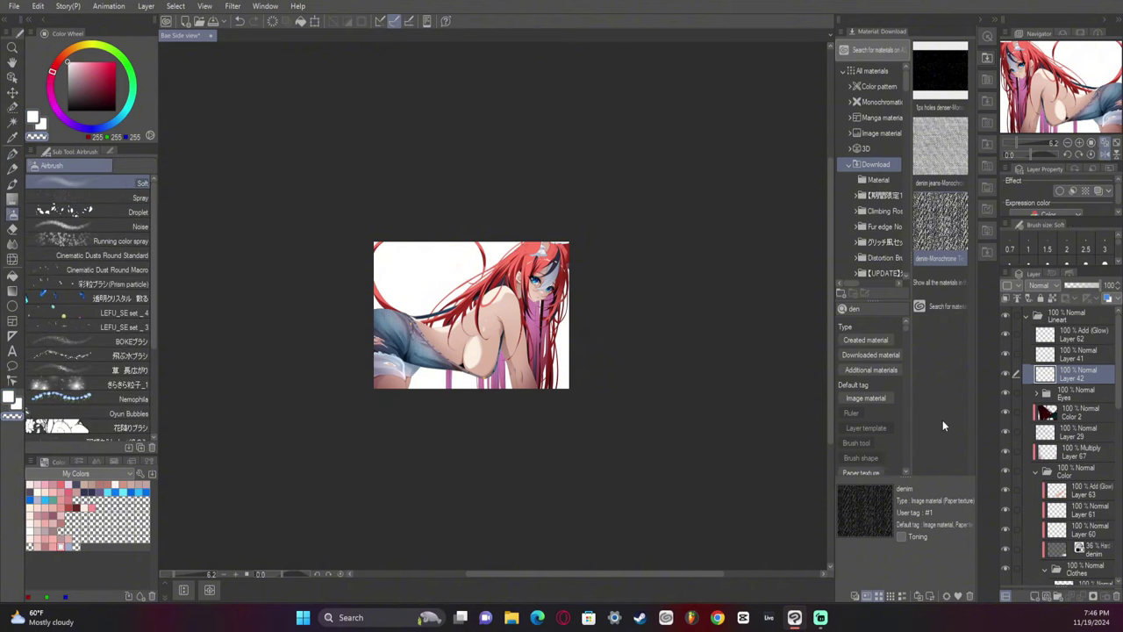
Add a new layer directly above Layer 62.
{"action": "left_click", "coordinate": [1104, 154]}
{"action": "left_click", "coordinate": [1084, 334]}
{"action": "left_click", "coordinate": [1034, 595]}
Paint sweeping golden yellow (255, 199, 0) bands across the illustration's corners on Layer 68 with the G-pen, and save the file.
{"action": "left_click", "coordinate": [1068, 142]}
{"action": "left_click_drag", "start_coordinate": [1030, 155], "coordinate": [1049, 154]}
{"action": "left_click", "coordinate": [82, 44]}
{"action": "left_click_drag", "start_coordinate": [101, 75], "coordinate": [129, 32]}
{"action": "key", "text": "p"}
{"action": "left_click_drag", "start_coordinate": [451, 274], "coordinate": [485, 251]}
{"action": "key", "text": "ctrl+z"}
{"action": "left_click_drag", "start_coordinate": [441, 293], "coordinate": [449, 345]}
{"action": "mouse_move", "coordinate": [437, 299]}
{"action": "left_mouse_down"}
{"action": "mouse_move", "coordinate": [453, 343]}
{"action": "mouse_move", "coordinate": [445, 325]}
{"action": "left_mouse_up"}
{"action": "left_click_drag", "start_coordinate": [458, 257], "coordinate": [475, 245]}
{"action": "left_click_drag", "start_coordinate": [451, 330], "coordinate": [458, 349]}
{"action": "key", "text": "ctrl+s"}
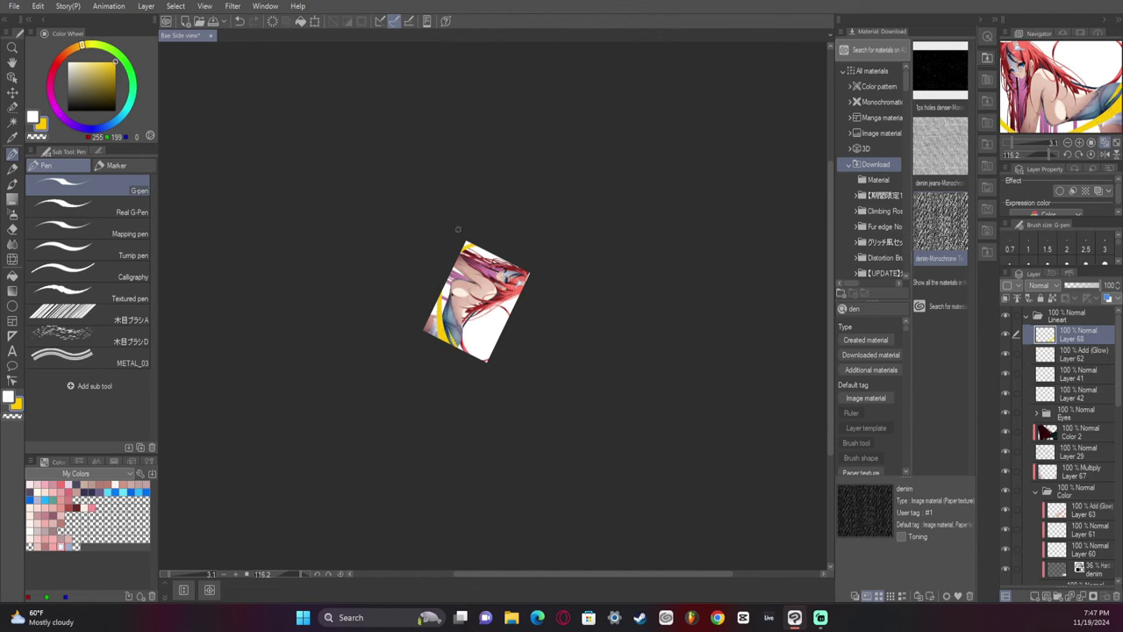
Paint a cyan (0, 212, 255) band alongside the yellow one on Layer 68 with the G-pen.
{"action": "left_click_drag", "start_coordinate": [463, 249], "coordinate": [483, 244]}
{"action": "left_click_drag", "start_coordinate": [125, 70], "coordinate": [122, 114]}
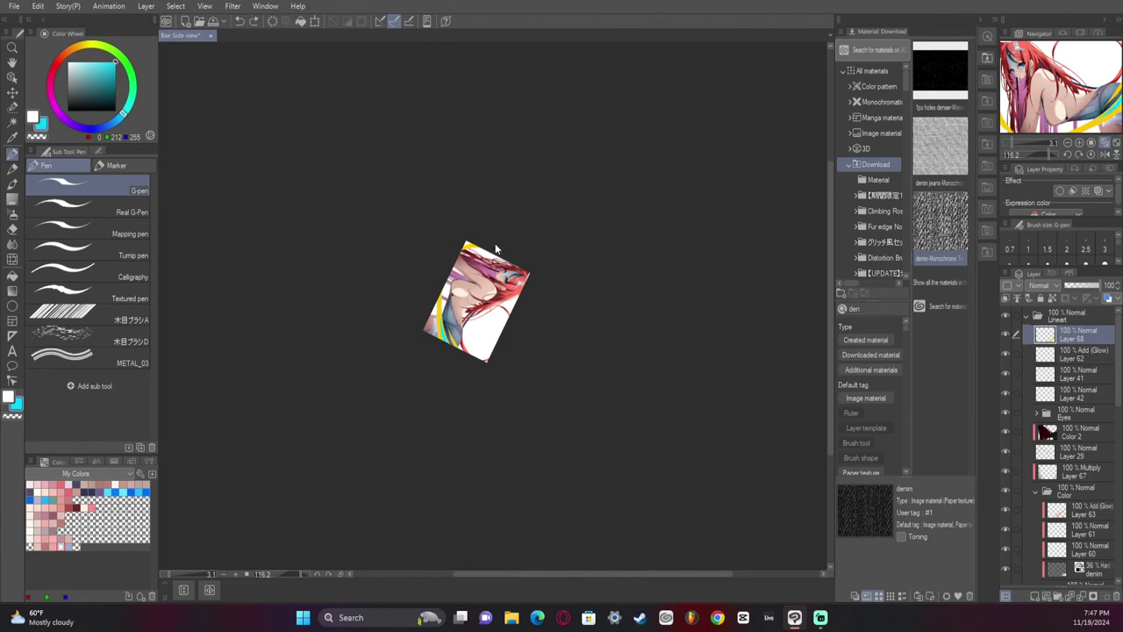
{"action": "left_click", "coordinate": [1091, 155]}
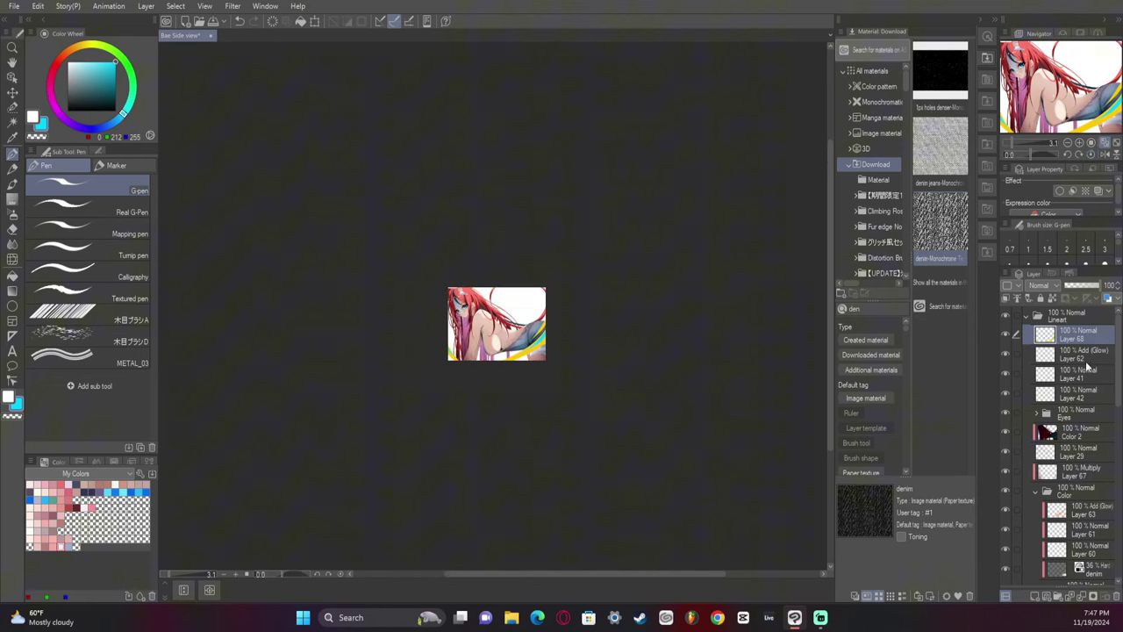
Collapse the Color folder, add a new layer directly above Folder 4 2, and sample the yellow and cyan band colours from the illustration.
{"action": "left_click_drag", "start_coordinate": [1115, 383], "coordinate": [1115, 432]}
{"action": "left_click", "coordinate": [1036, 350]}
{"action": "left_click", "coordinate": [1063, 516]}
{"action": "left_click", "coordinate": [1035, 596]}
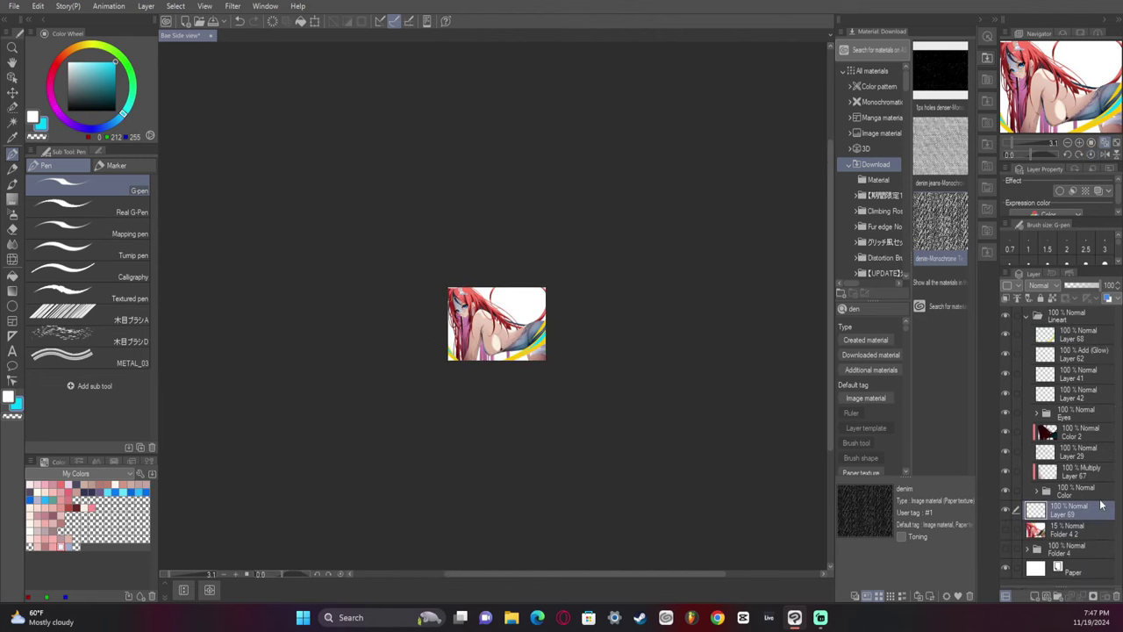
{"action": "left_click", "coordinate": [518, 354], "text": "alt"}
{"action": "left_click", "coordinate": [542, 338], "text": "alt"}
Convert the Color folder into a raster layer copy while keeping the original folder.
{"action": "left_click", "coordinate": [1072, 492]}
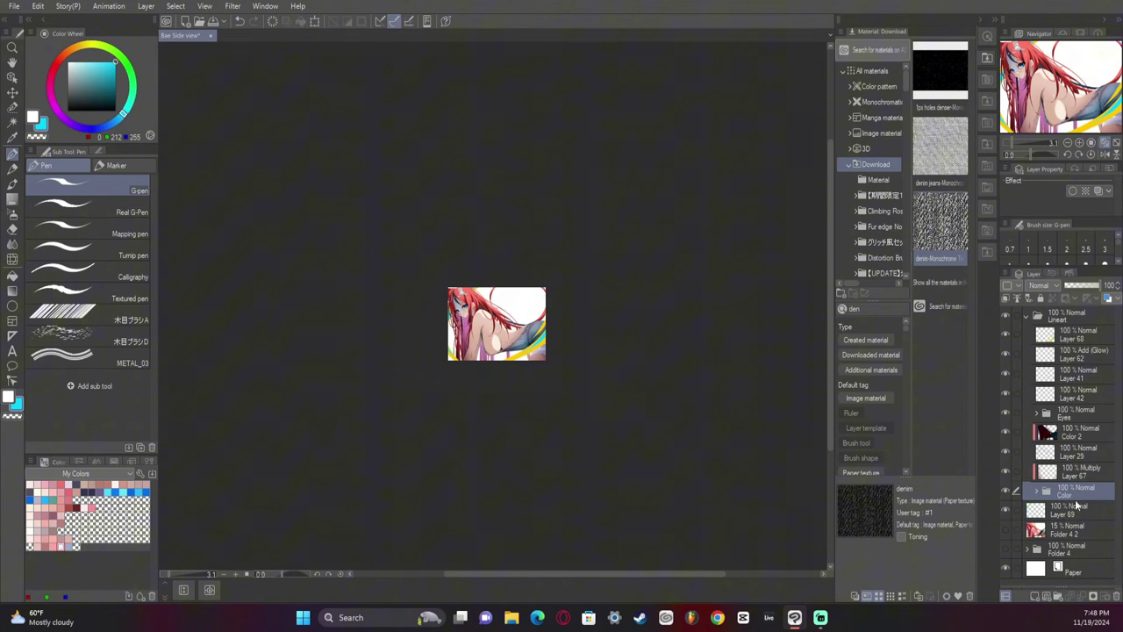
{"action": "right_click", "coordinate": [1070, 499]}
{"action": "left_click", "coordinate": [1057, 378]}
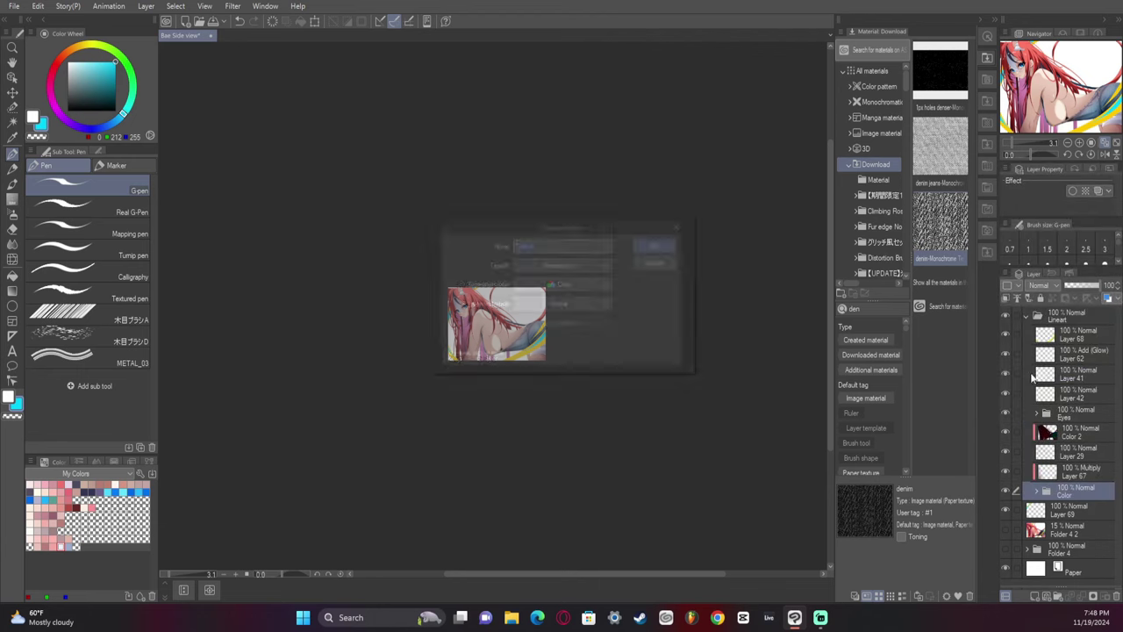
{"action": "left_click", "coordinate": [662, 244]}
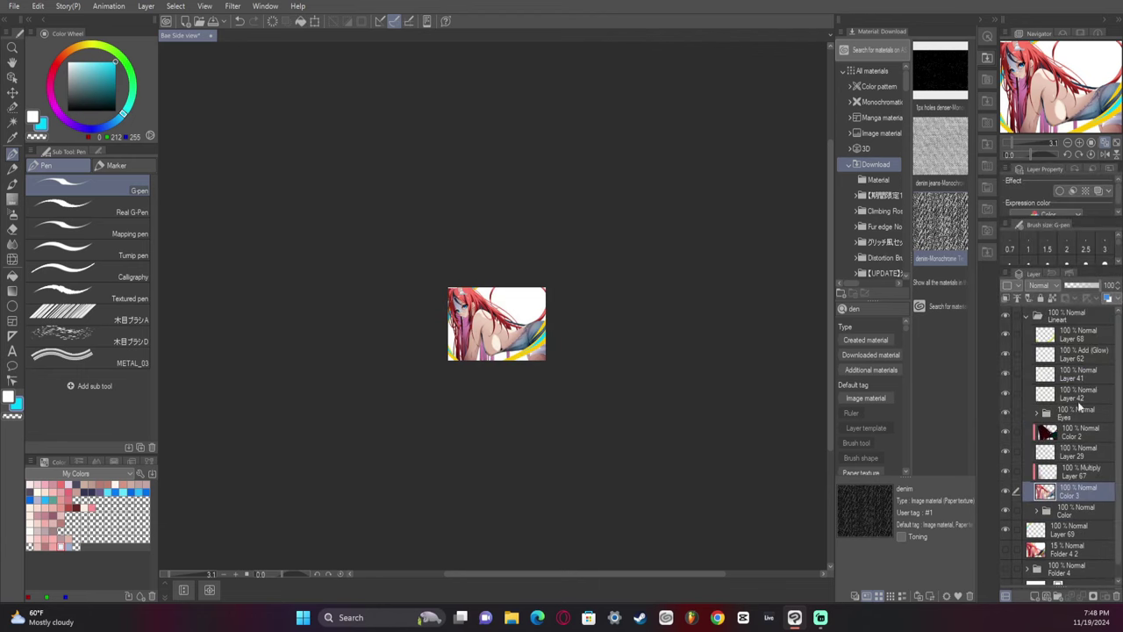
Convert the whole Lineart folder into a raster layer copy, keeping the original folder but hiding it.
{"action": "left_click", "coordinate": [1027, 317]}
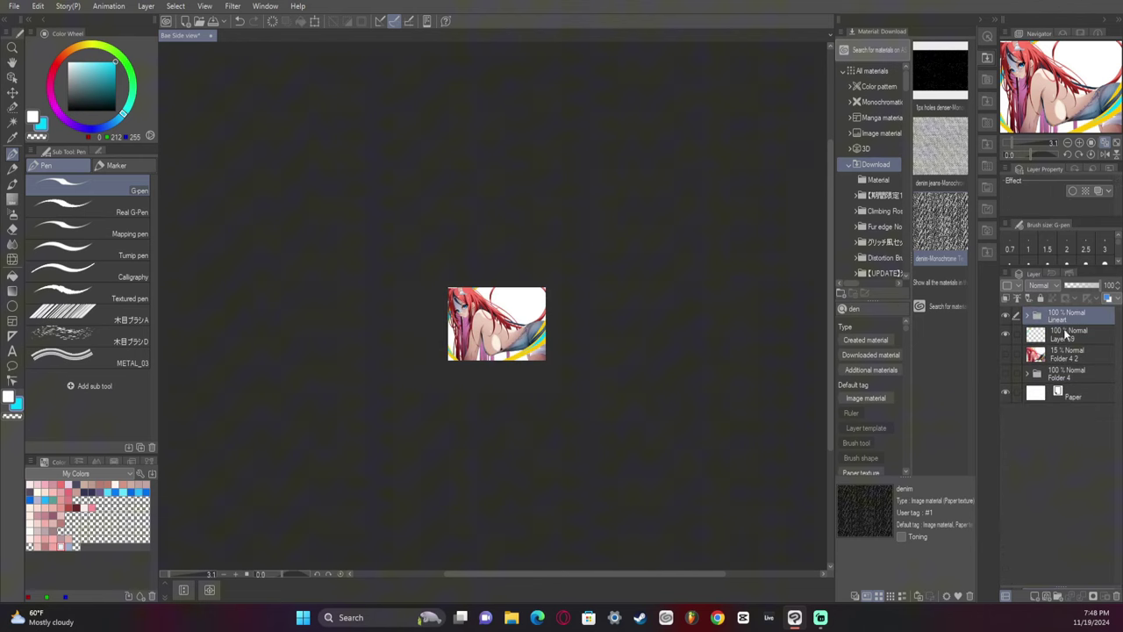
{"action": "right_click", "coordinate": [1057, 318]}
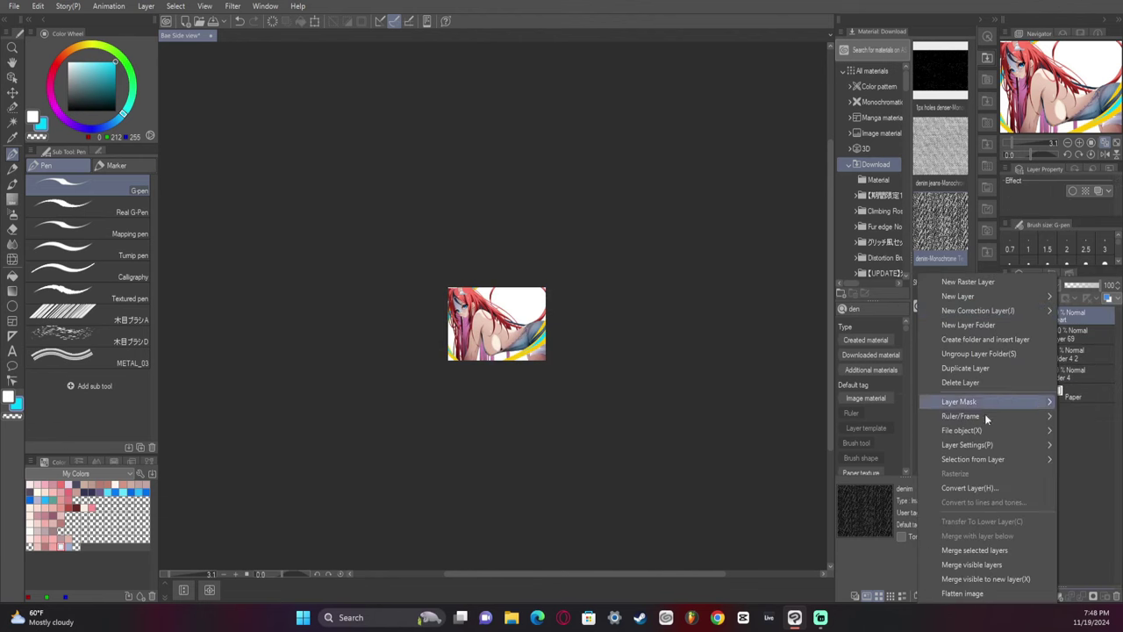
{"action": "left_click", "coordinate": [989, 491]}
{"action": "left_click", "coordinate": [662, 241]}
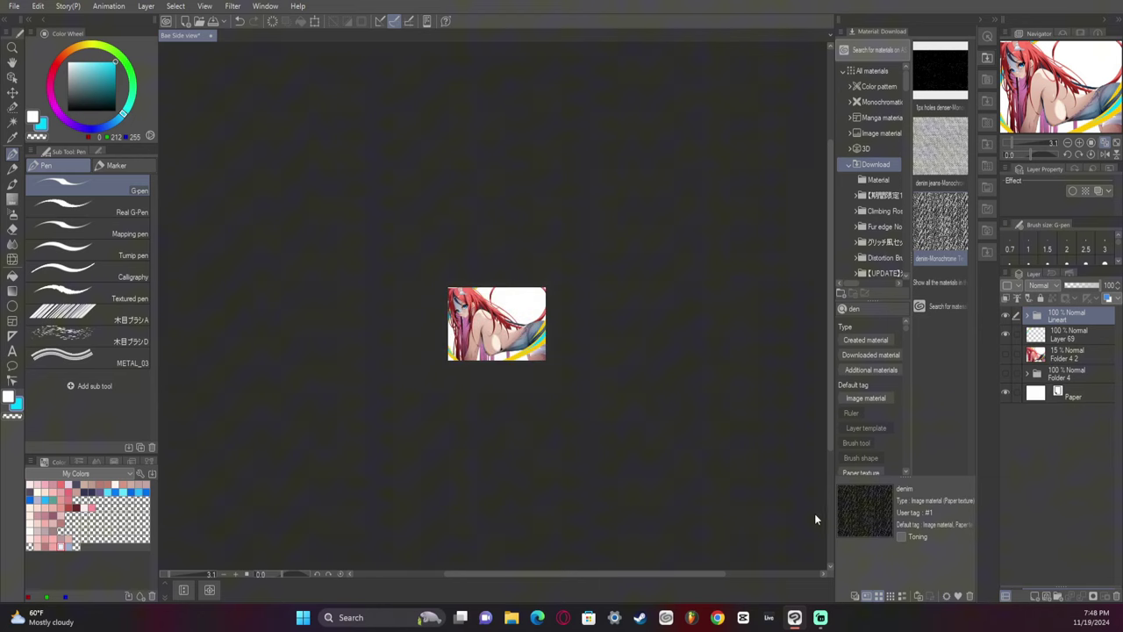
{"action": "left_click", "coordinate": [1007, 335]}
Make a second raster copy of the flattened Lineart 2 layer and set its blending mode to Hard light.
{"action": "right_click", "coordinate": [1061, 322]}
{"action": "left_click", "coordinate": [1000, 485]}
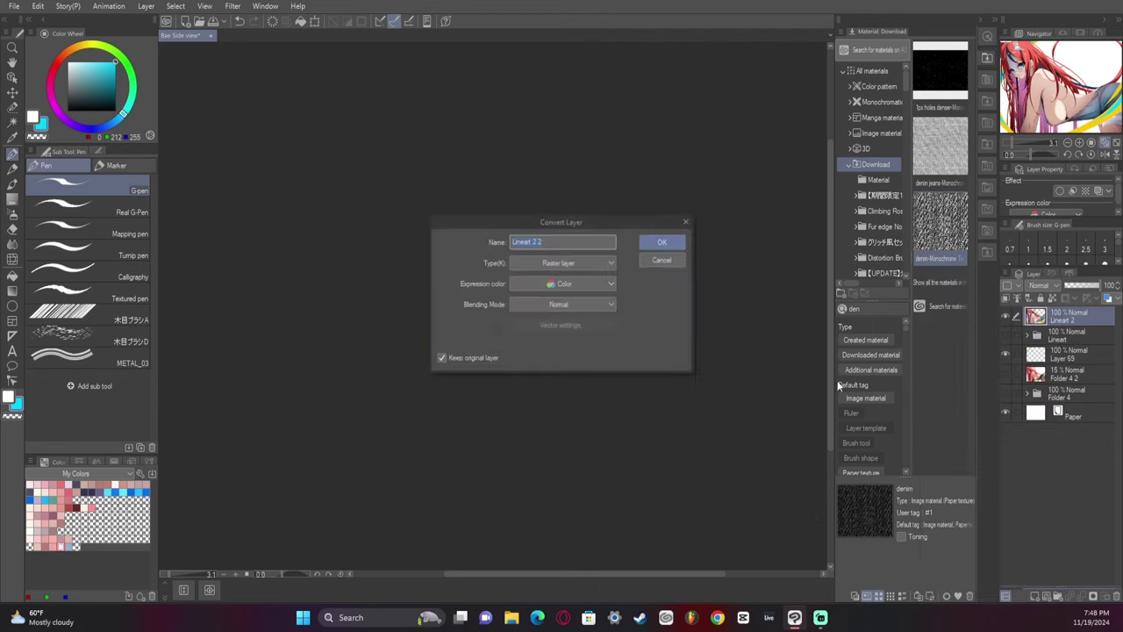
{"action": "left_click", "coordinate": [682, 239]}
{"action": "left_click", "coordinate": [1053, 286]}
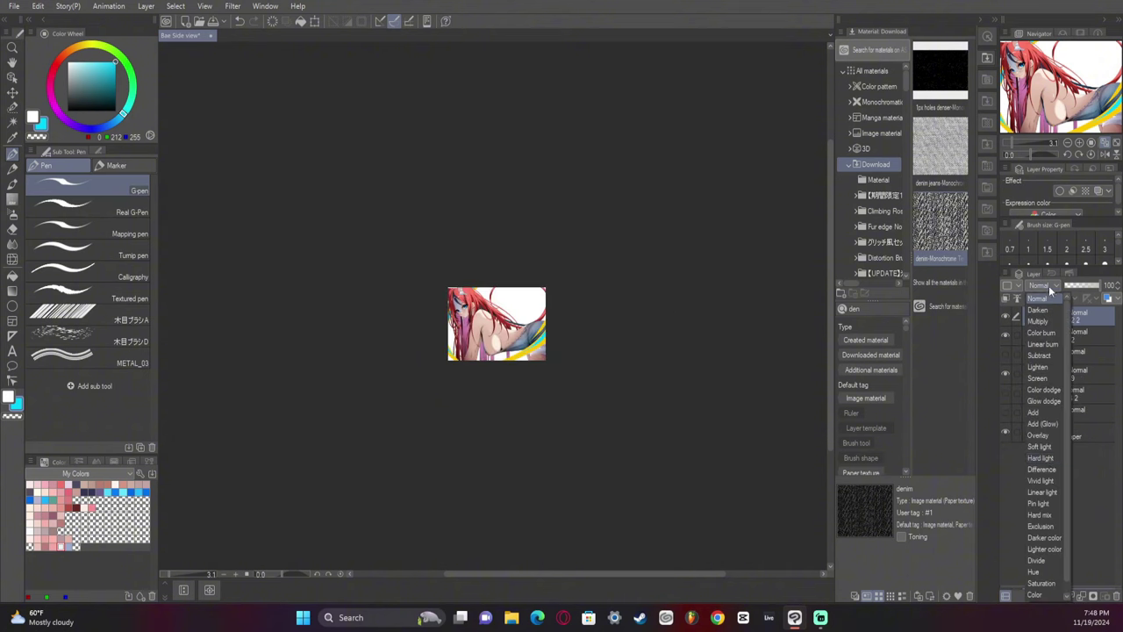
{"action": "left_click", "coordinate": [1057, 462]}
Apply a strong Gaussian blur to the Hard light copy.
{"action": "left_click", "coordinate": [232, 6]}
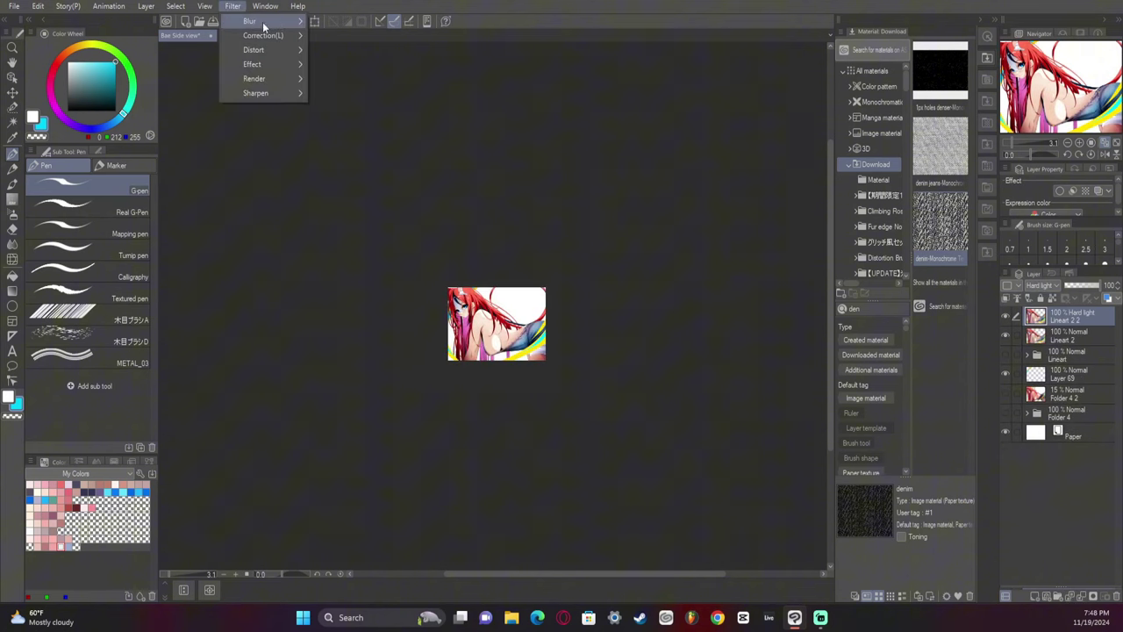
{"action": "mouse_move", "coordinate": [255, 21]}
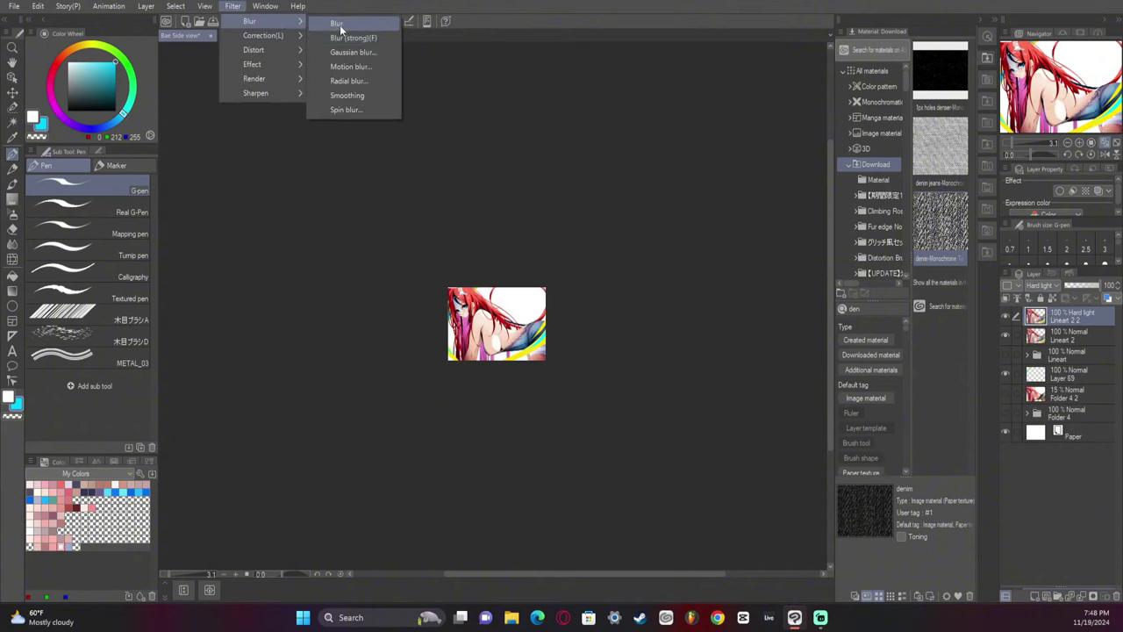
{"action": "left_click", "coordinate": [378, 51]}
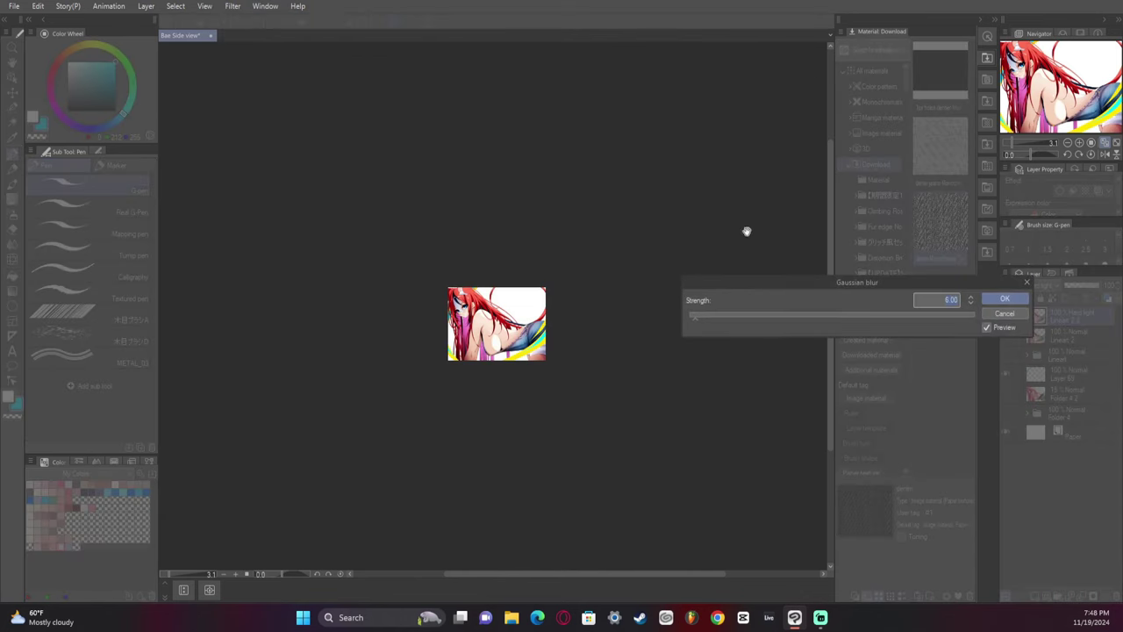
{"action": "left_click", "coordinate": [804, 316]}
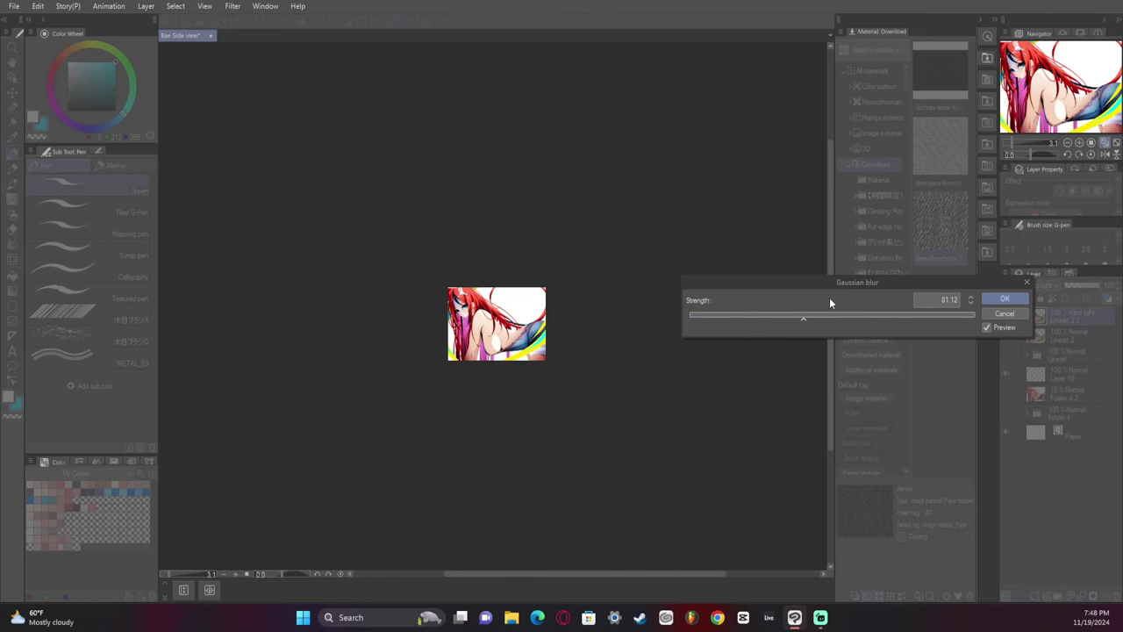
{"action": "left_click_drag", "start_coordinate": [844, 315], "coordinate": [834, 315]}
{"action": "left_click", "coordinate": [1005, 299]}
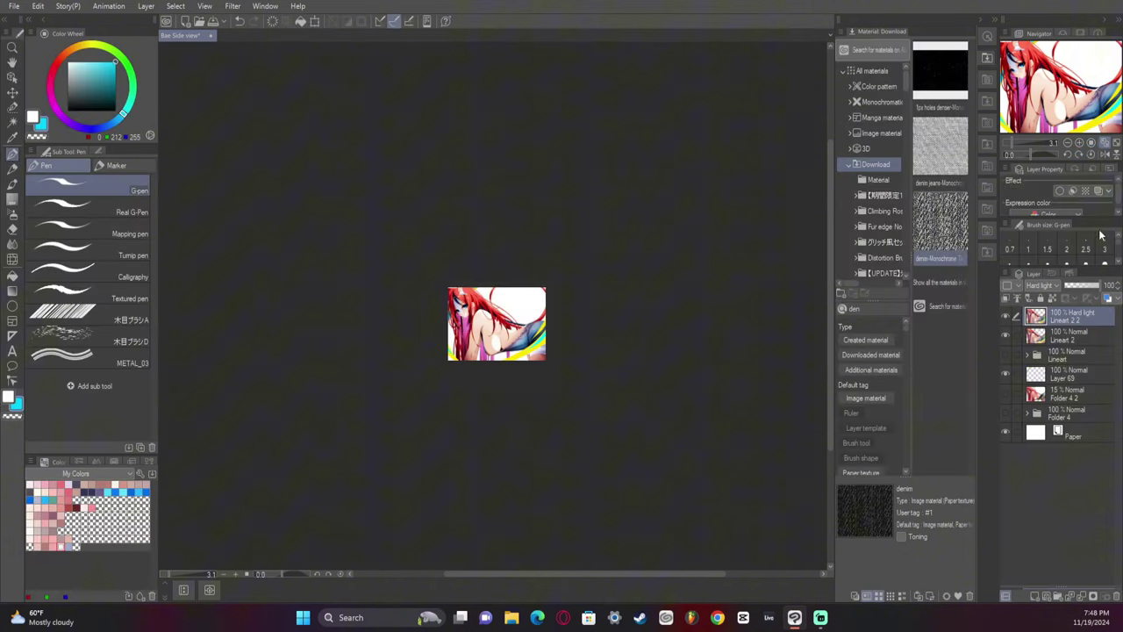
Lower the blurred Hard light layer's opacity to 44% and merge it into the Lineart 2 layer below.
{"action": "left_click", "coordinate": [1115, 143]}
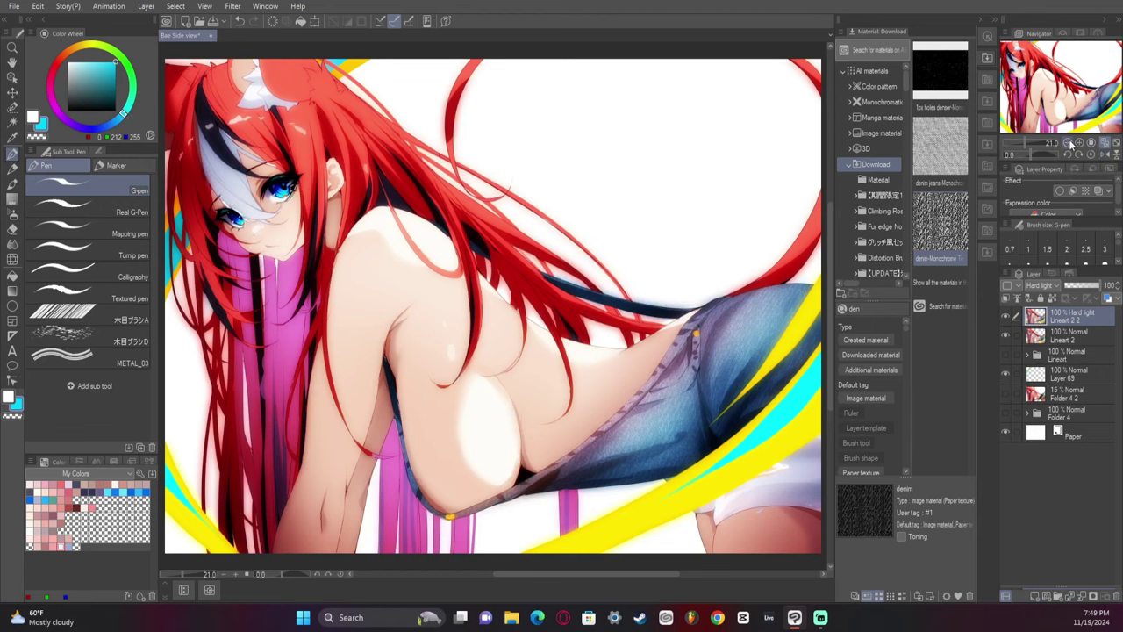
{"action": "double_click", "coordinate": [1068, 144]}
{"action": "left_click_drag", "start_coordinate": [1082, 287], "coordinate": [1086, 287]}
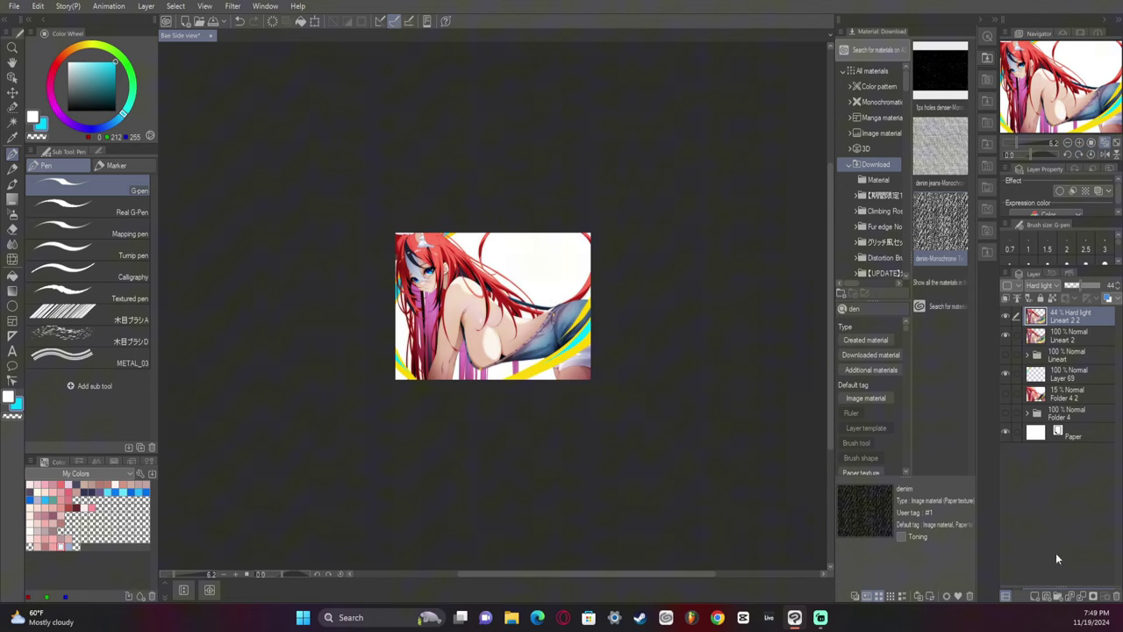
{"action": "left_click", "coordinate": [1081, 596]}
Add a new layer above Lineart 2 and set its blending mode to Add (Glow).
{"action": "left_click", "coordinate": [1036, 595]}
{"action": "left_click", "coordinate": [1049, 286]}
{"action": "left_click", "coordinate": [1050, 425]}
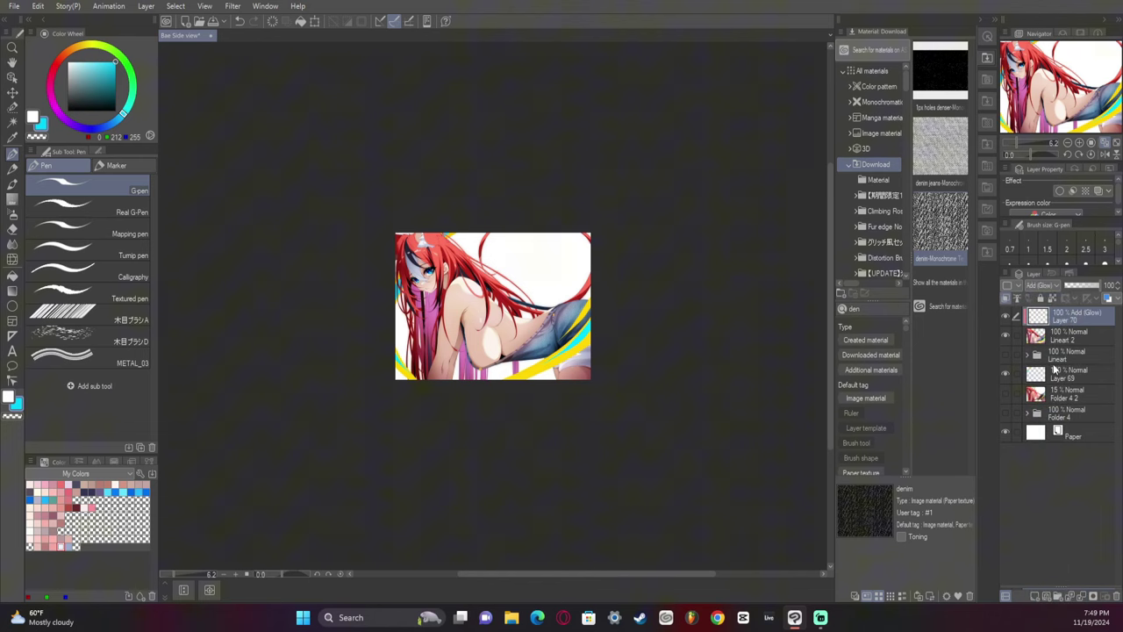
Paint orange glows (255, 101, 0 and 255, 69, 0) over the hair and body on Layer 70 with the Soft airbrush.
{"action": "left_click", "coordinate": [67, 52]}
{"action": "left_click", "coordinate": [12, 214]}
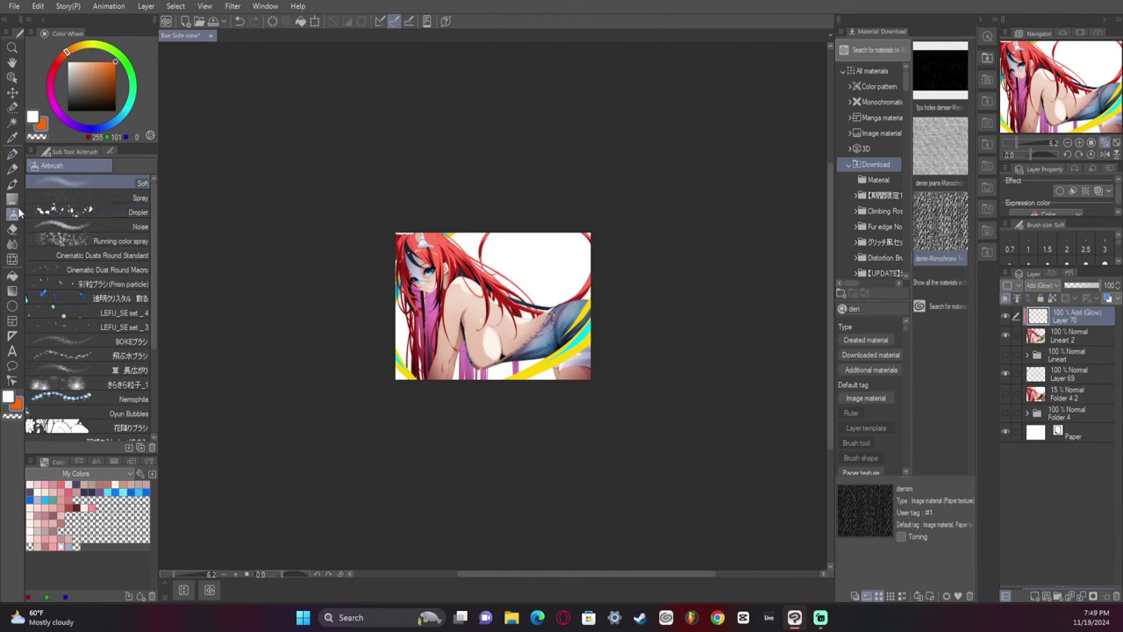
{"action": "left_click", "coordinate": [454, 243]}
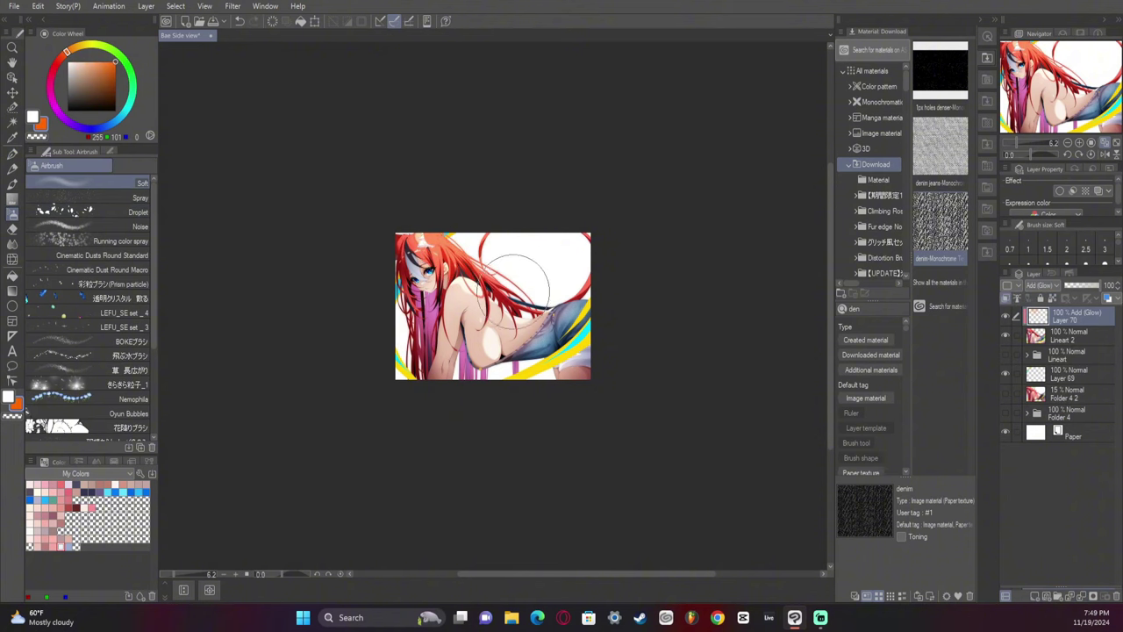
{"action": "left_click", "coordinate": [491, 338]}
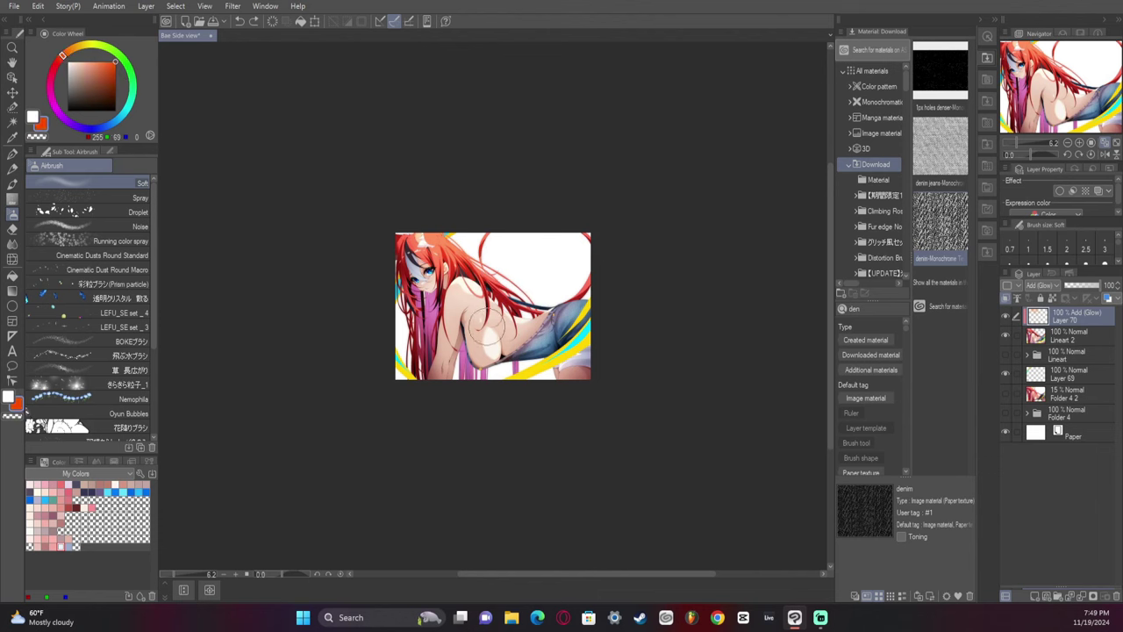
{"action": "left_click_drag", "start_coordinate": [486, 328], "coordinate": [489, 347]}
{"action": "left_click_drag", "start_coordinate": [454, 281], "coordinate": [468, 287]}
{"action": "mouse_move", "coordinate": [451, 351]}
{"action": "left_mouse_down"}
{"action": "mouse_move", "coordinate": [450, 334]}
{"action": "mouse_move", "coordinate": [543, 323]}
{"action": "mouse_move", "coordinate": [538, 314]}
{"action": "left_mouse_up"}
{"action": "key", "text": "ctrl+z"}
{"action": "left_click", "coordinate": [540, 314]}
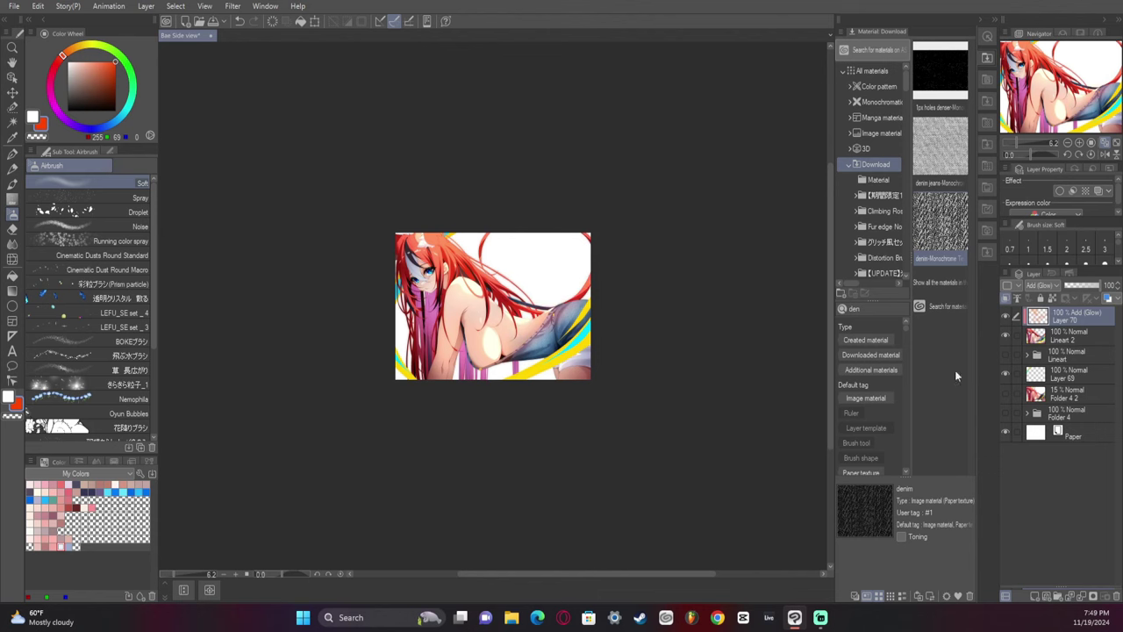
Airbrush a blue (0, 186, 255) glow on the eyes, and switch the colour to orange (255, 82, 0).
{"action": "left_click", "coordinate": [131, 114]}
{"action": "left_click", "coordinate": [431, 273]}
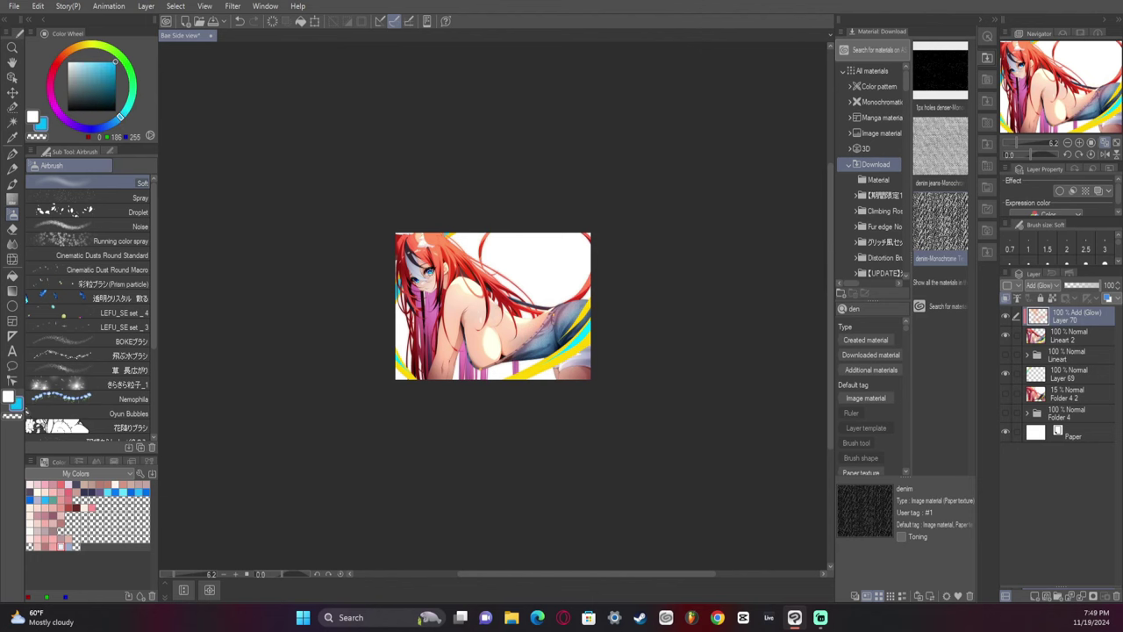
{"action": "left_click", "coordinate": [66, 53]}
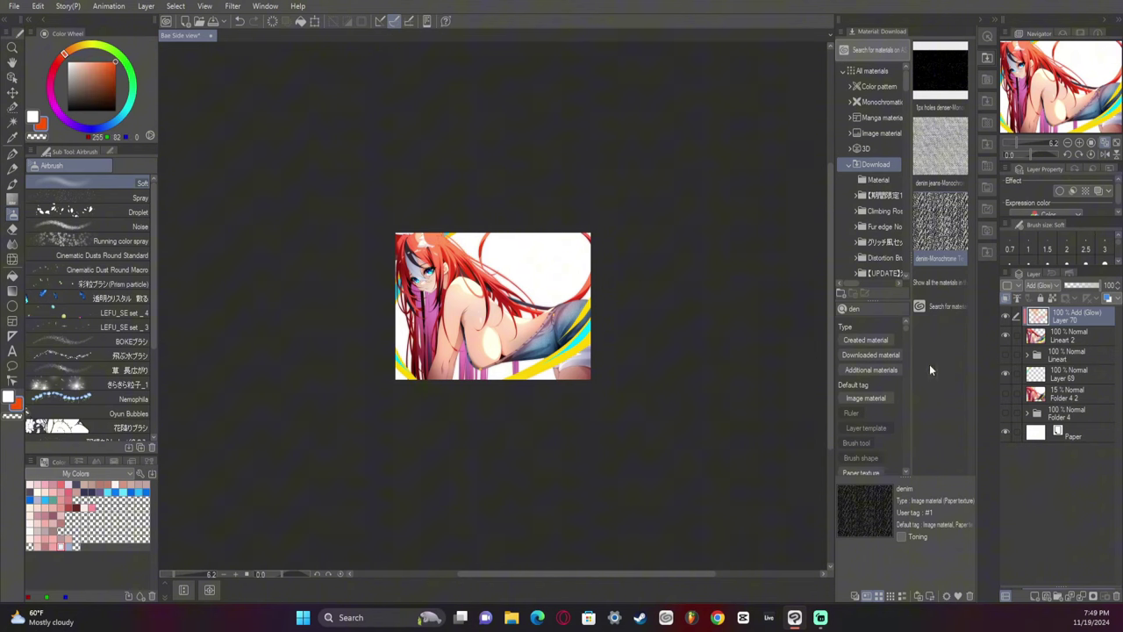
Try a cyan-blue (0, 199, 255) glow over the jeans with an enlarged Soft airbrush, and undo it.
{"action": "left_click", "coordinate": [128, 114]}
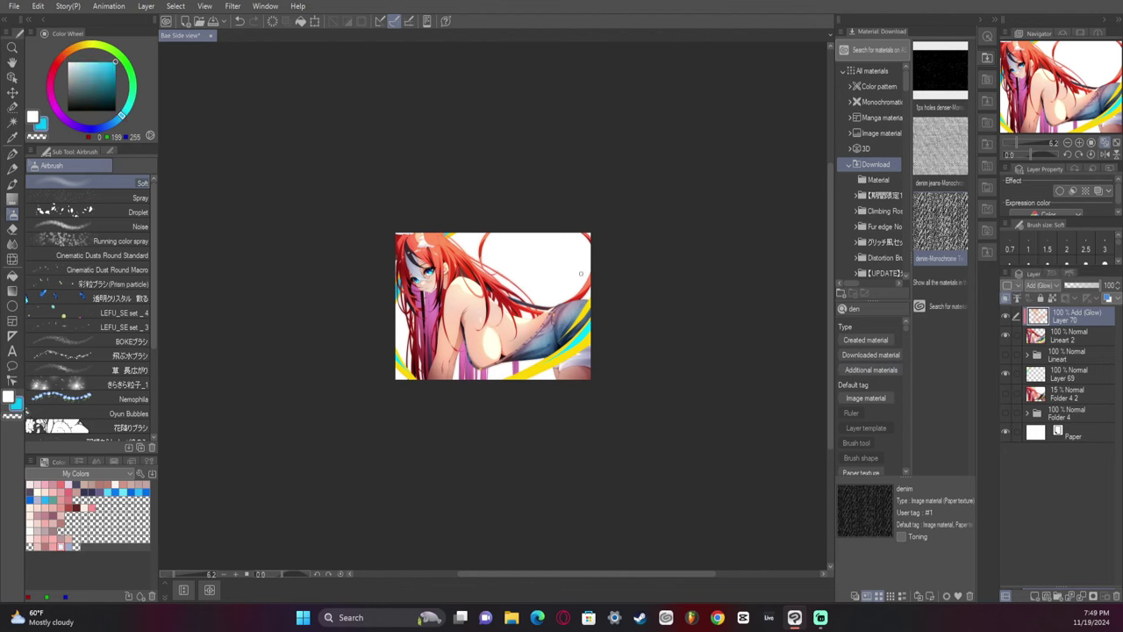
{"action": "key", "text": "bracketright"}
{"action": "key", "text": "bracketright"}
{"action": "key", "text": "bracketright"}
{"action": "left_click_drag", "start_coordinate": [560, 314], "coordinate": [587, 299]}
{"action": "key", "text": "ctrl+z"}
{"action": "key", "text": "ctrl+z"}
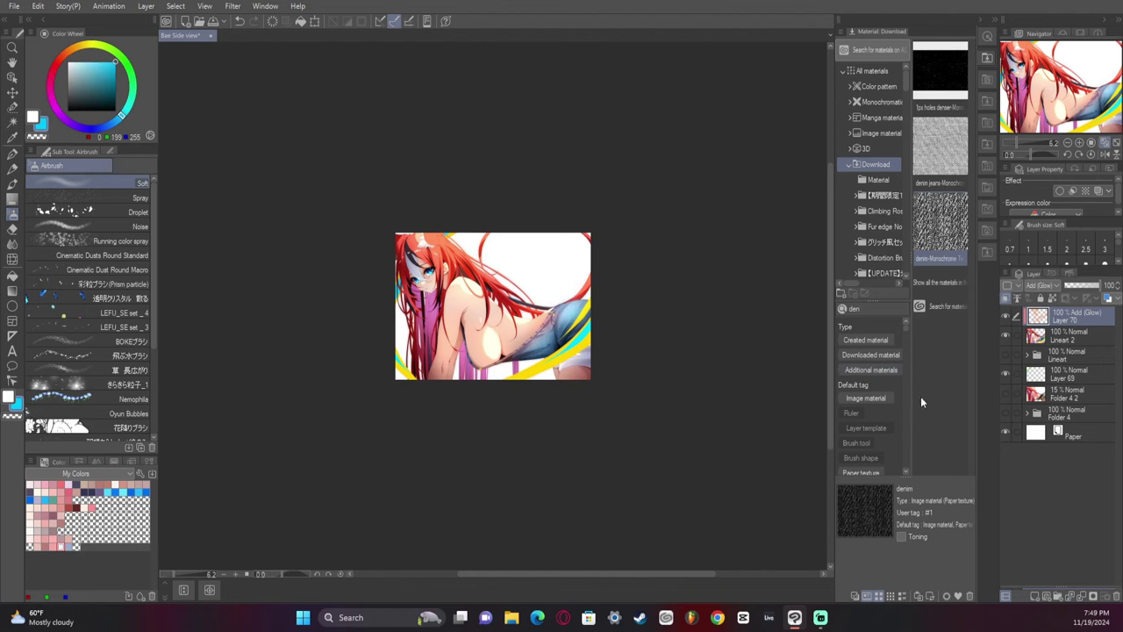
Flip the canvas view horizontally and try blue and purple (182, 106, 255) airbrush glows on the character, undoing each one.
{"action": "left_click", "coordinate": [1103, 154]}
{"action": "left_click", "coordinate": [63, 109]}
{"action": "left_click_drag", "start_coordinate": [557, 304], "coordinate": [558, 330]}
{"action": "key", "text": "ctrl+z"}
{"action": "key", "text": "ctrl+y"}
{"action": "key", "text": "ctrl+z"}
{"action": "left_click", "coordinate": [70, 123]}
{"action": "left_click", "coordinate": [95, 62]}
{"action": "key", "text": "ctrl+z"}
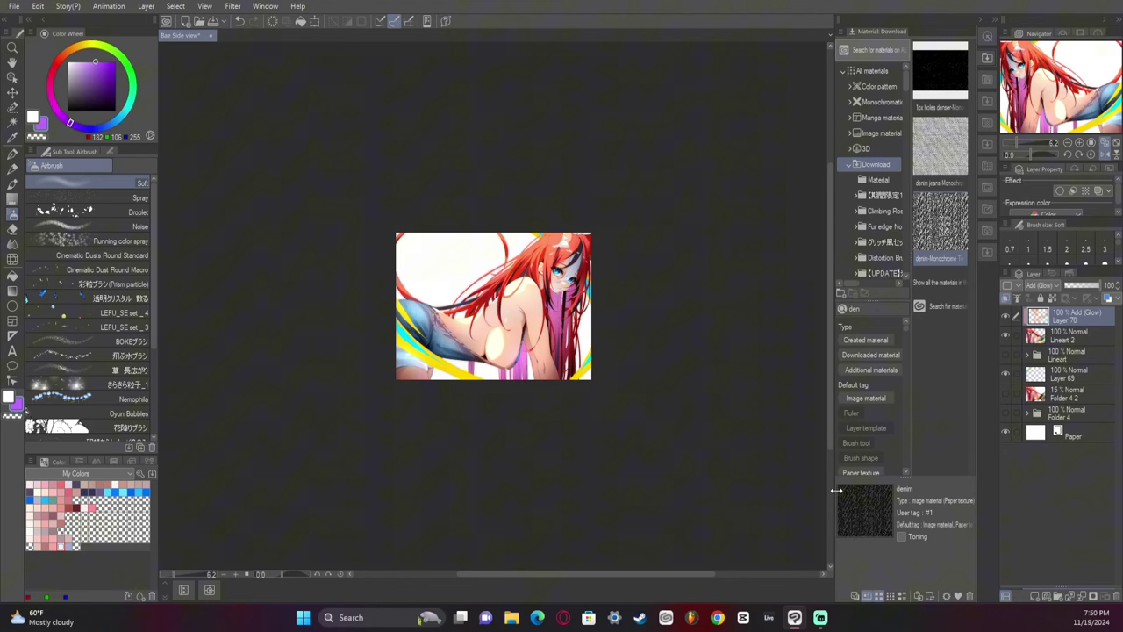
Airbrush a red (255, 19, 0) glow along the jeans' waist and over the thigh on Layer 70.
{"action": "left_click", "coordinate": [57, 63]}
{"action": "left_click", "coordinate": [115, 61]}
{"action": "left_click_drag", "start_coordinate": [436, 317], "coordinate": [458, 337]}
{"action": "left_click_drag", "start_coordinate": [403, 366], "coordinate": [421, 374]}
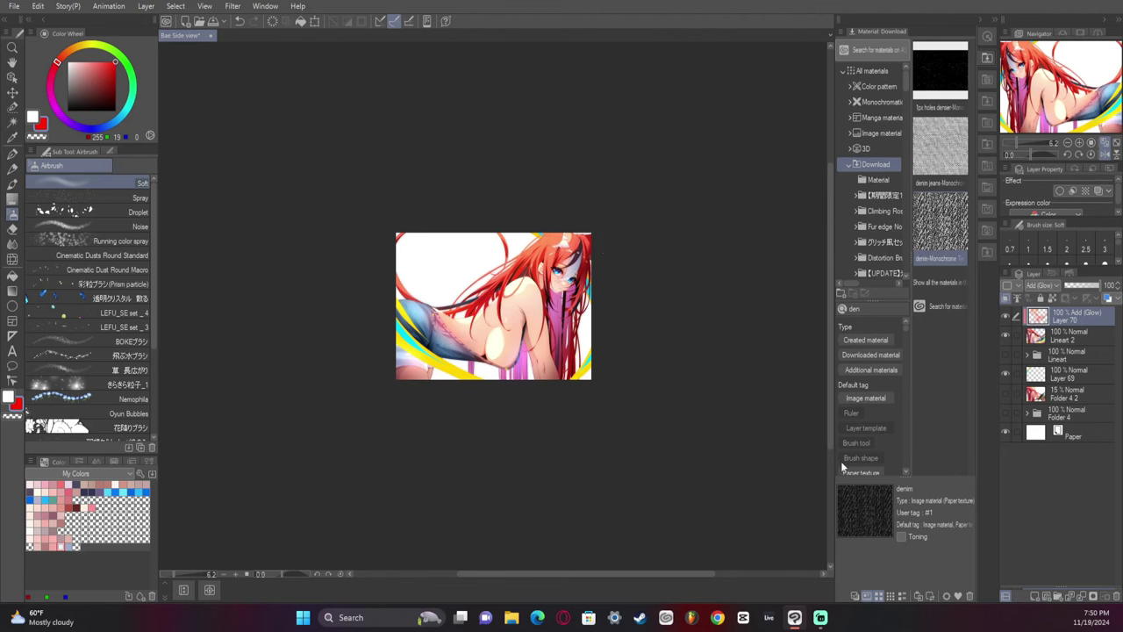
Add a Tone Curve correction layer and raise the red channel's highlights with an anchor point at the midtones.
{"action": "left_click", "coordinate": [145, 6]}
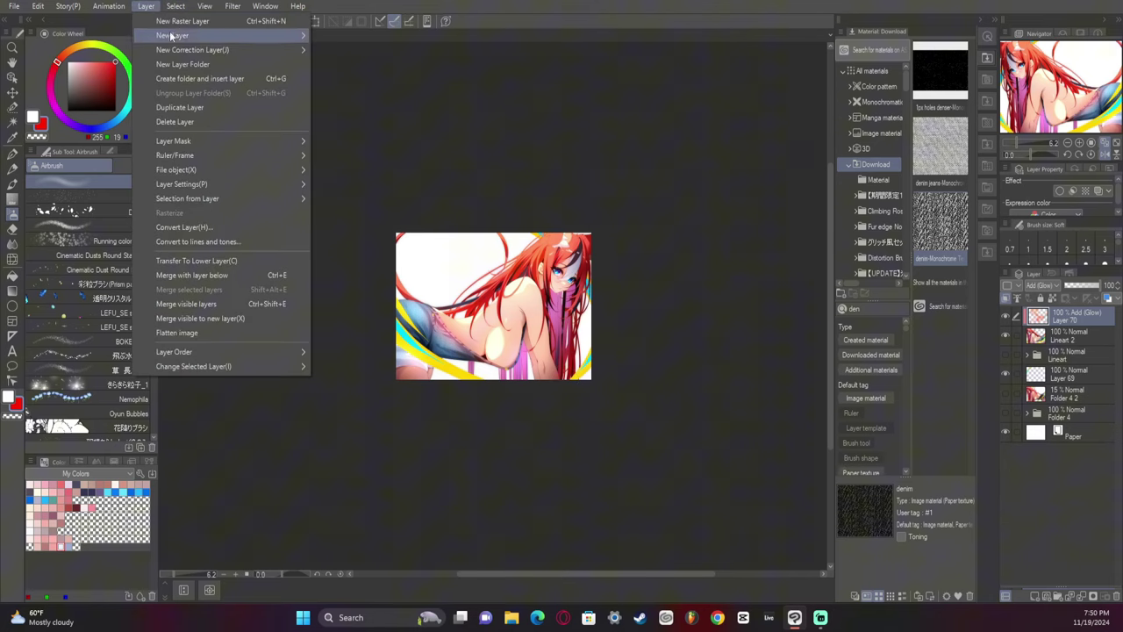
{"action": "mouse_move", "coordinate": [280, 49]}
{"action": "left_click", "coordinate": [396, 123]}
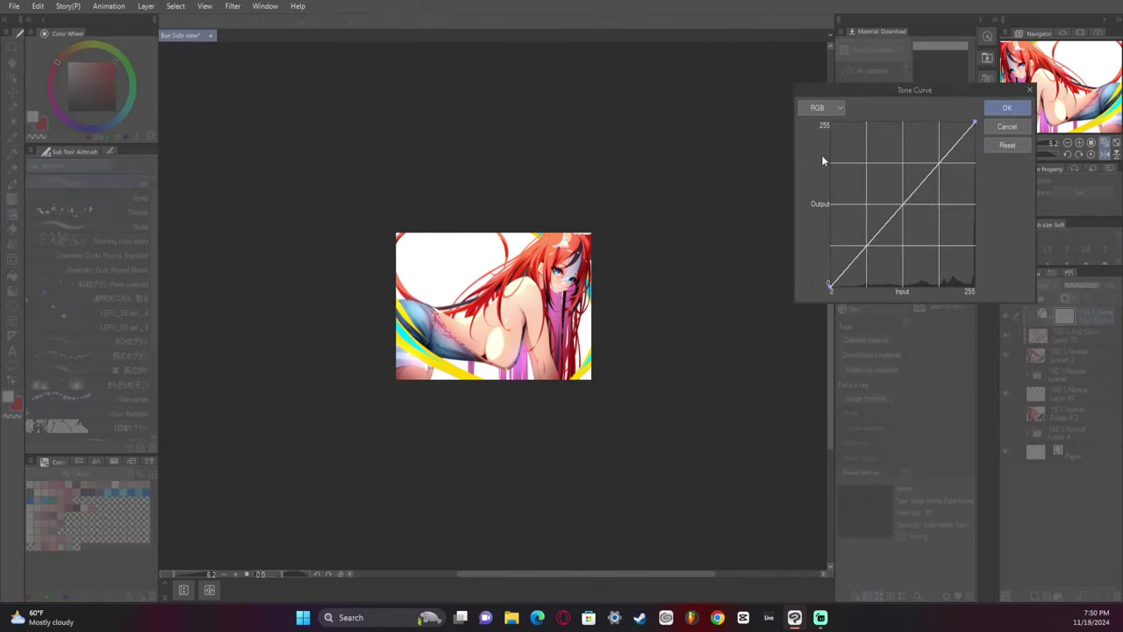
{"action": "left_click", "coordinate": [833, 108]}
{"action": "left_click", "coordinate": [820, 133]}
{"action": "left_click_drag", "start_coordinate": [941, 160], "coordinate": [937, 151]}
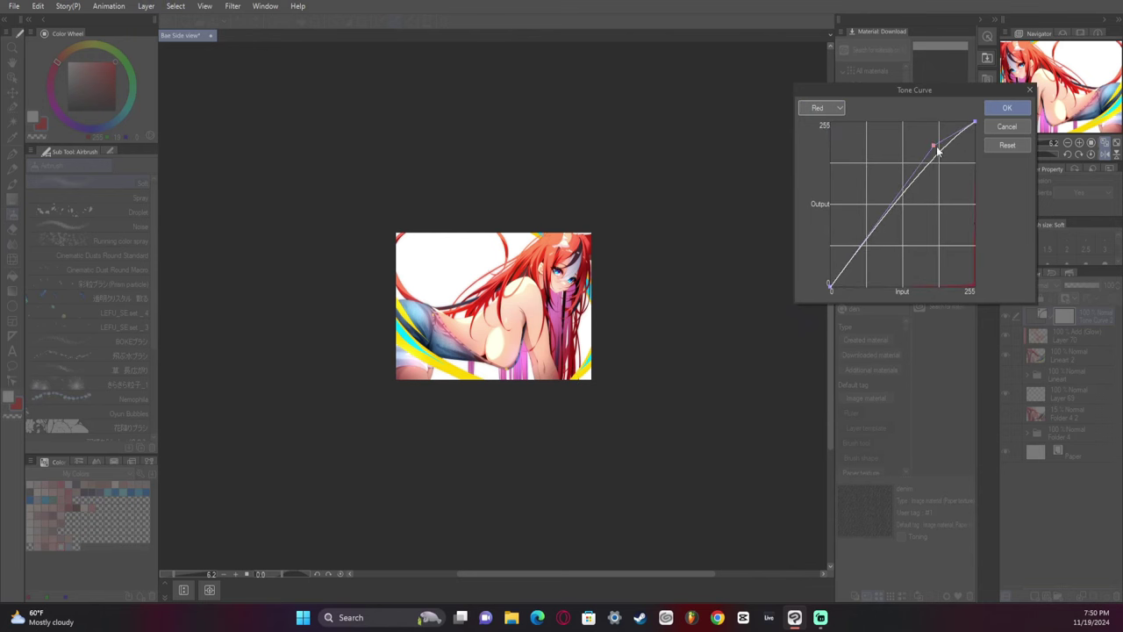
{"action": "left_click", "coordinate": [902, 201]}
{"action": "left_click_drag", "start_coordinate": [939, 151], "coordinate": [942, 150]}
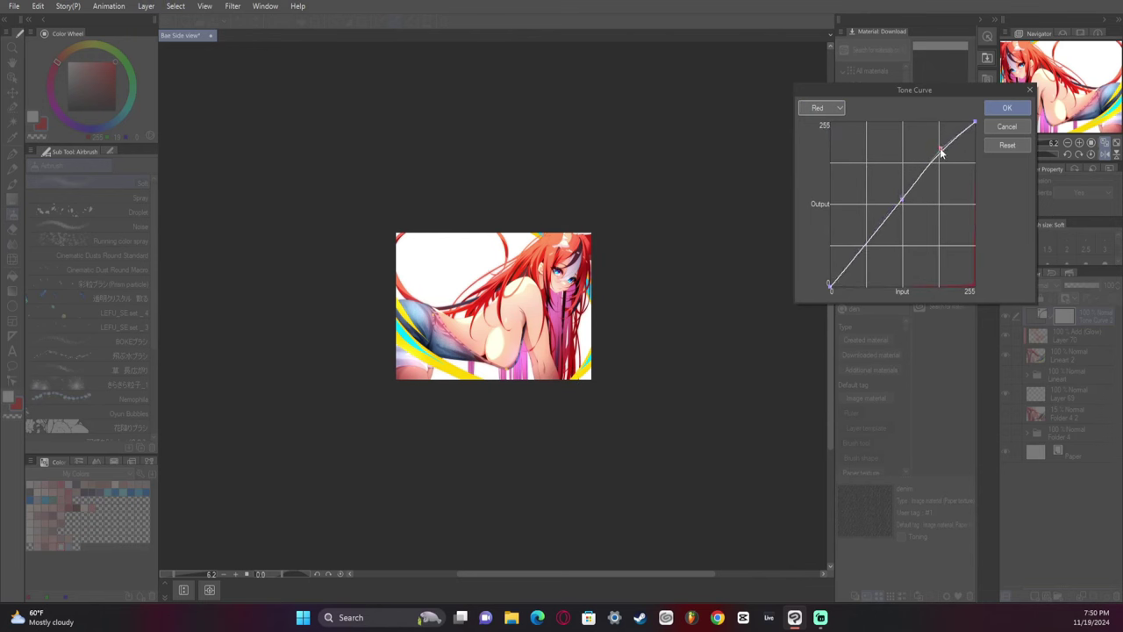
Raise the shadows and slightly lower the highlights of the tone curve's blue channel, and apply the correction.
{"action": "left_click", "coordinate": [837, 106]}
{"action": "left_click", "coordinate": [825, 157]}
{"action": "left_click", "coordinate": [865, 233]}
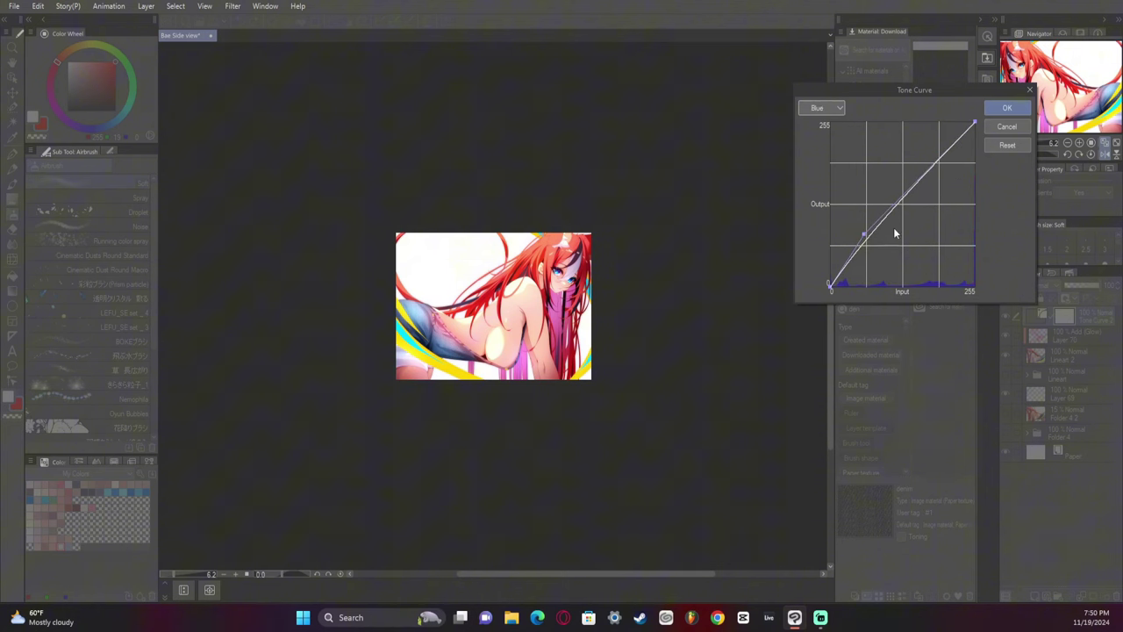
{"action": "left_click", "coordinate": [944, 162]}
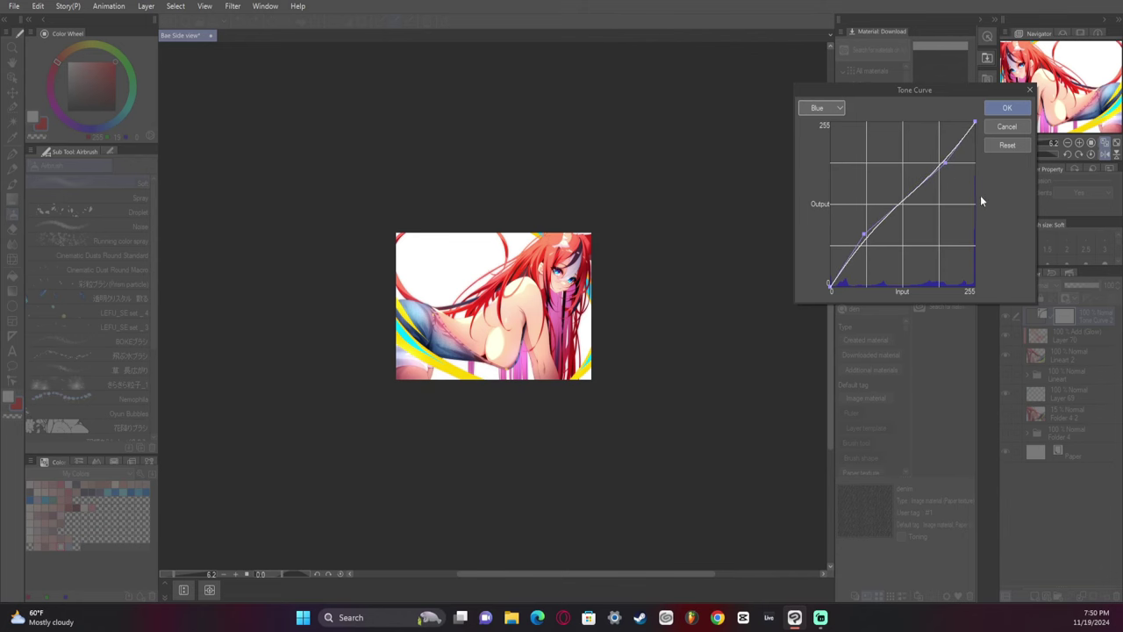
{"action": "left_click", "coordinate": [1006, 107]}
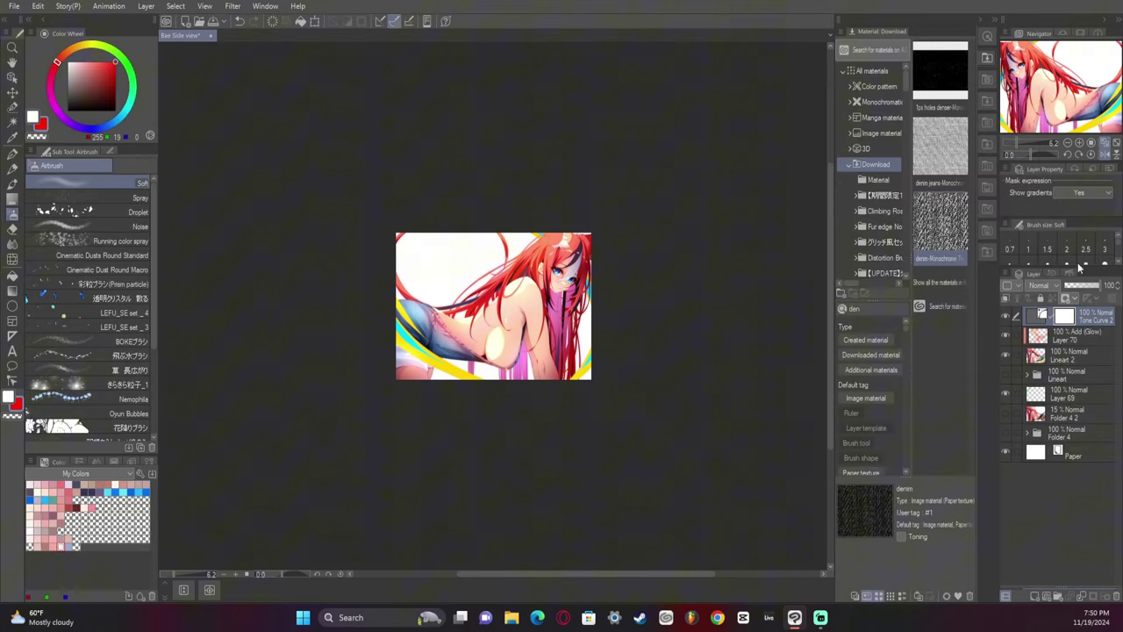
Add a Level Correction layer, shift the midtones slightly darker, raise the output shadow level a little, and apply it.
{"action": "left_click", "coordinate": [145, 6]}
{"action": "mouse_move", "coordinate": [187, 49]}
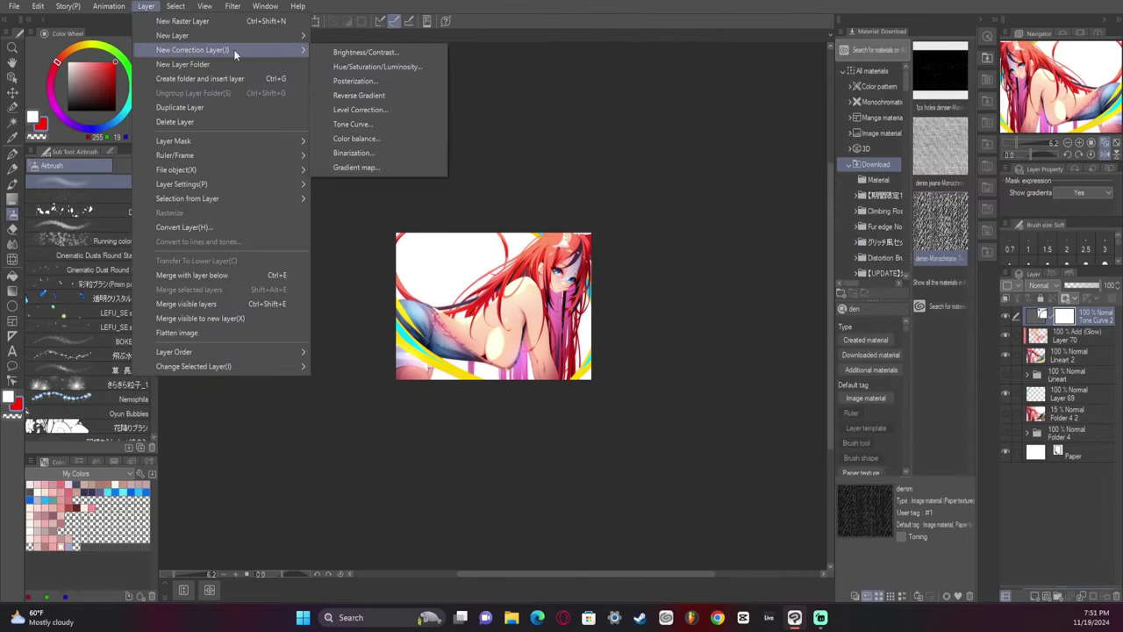
{"action": "left_click", "coordinate": [413, 105]}
{"action": "left_click_drag", "start_coordinate": [780, 342], "coordinate": [787, 345]}
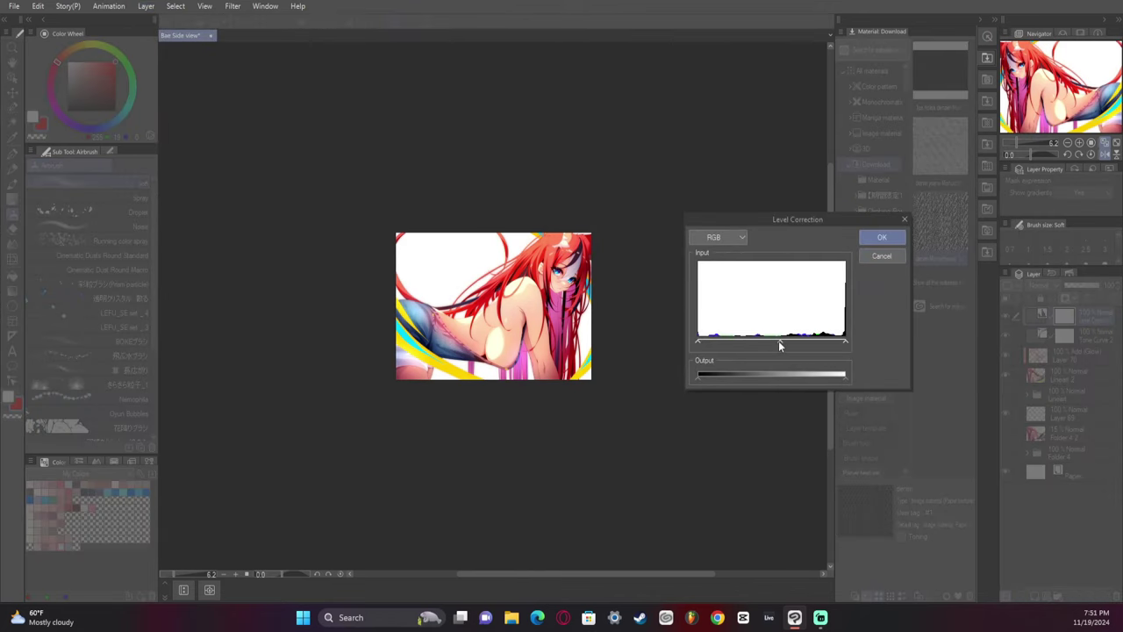
{"action": "left_click_drag", "start_coordinate": [705, 381], "coordinate": [711, 380]}
{"action": "left_click_drag", "start_coordinate": [780, 341], "coordinate": [782, 340]}
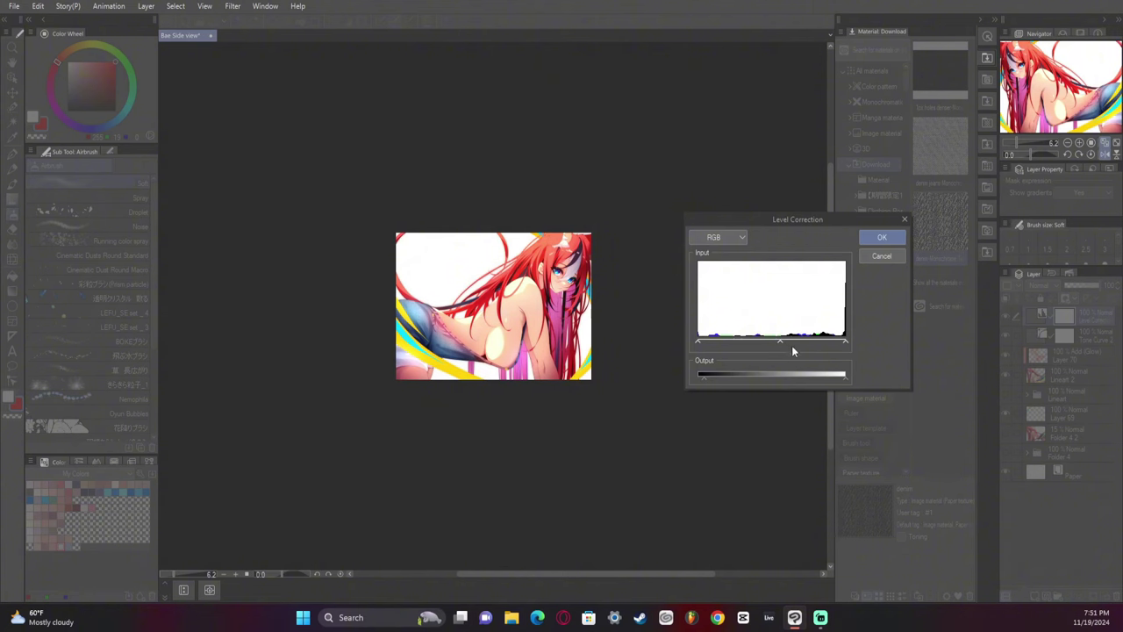
{"action": "left_click", "coordinate": [882, 237]}
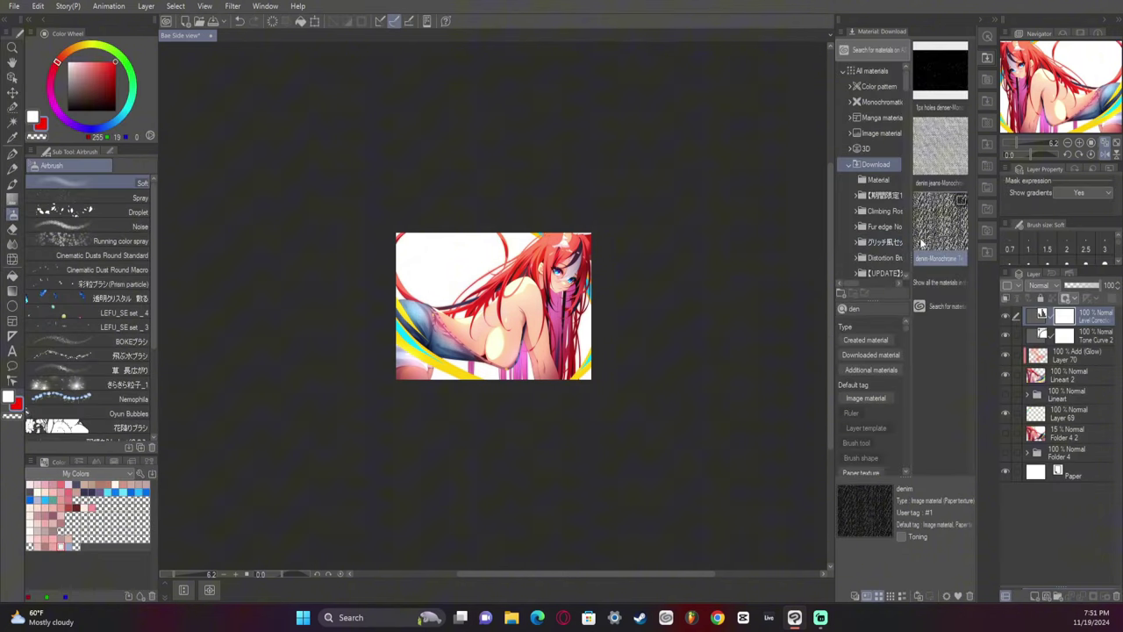
Lower the opacity of the Level Correction layer to 56% and of Tone Curve 2 to 62%.
{"action": "left_click", "coordinate": [1089, 287]}
{"action": "left_click", "coordinate": [1084, 335]}
{"action": "left_click", "coordinate": [1091, 289]}
{"action": "left_click", "coordinate": [1083, 314]}
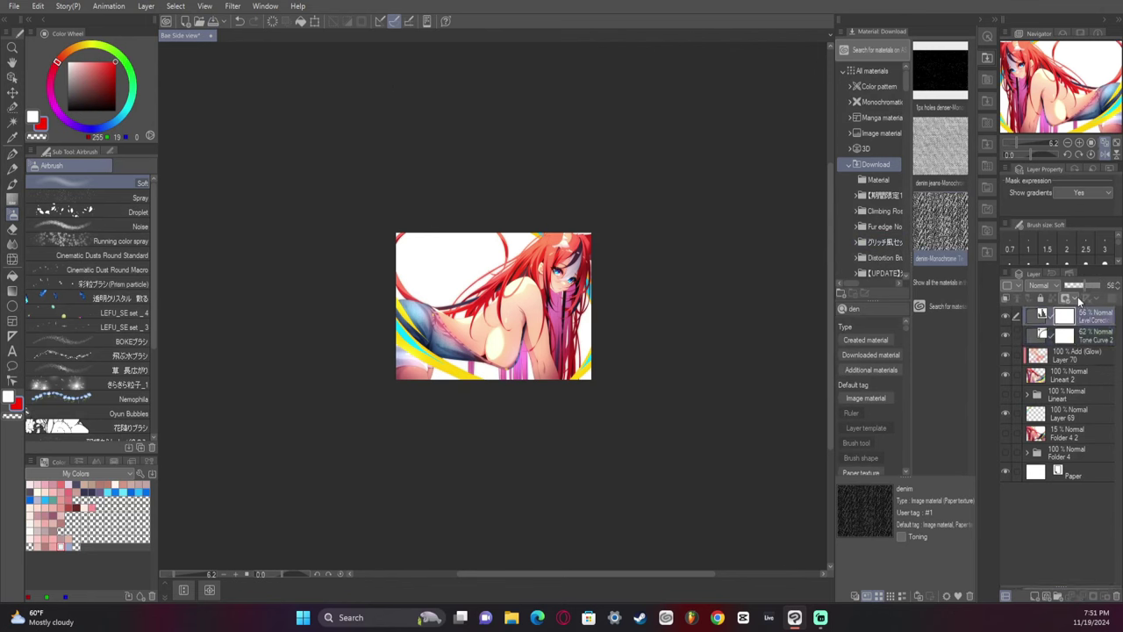
Add a Color balance correction layer and set its highlights to 20 towards red and -10 towards yellow.
{"action": "left_click", "coordinate": [145, 7]}
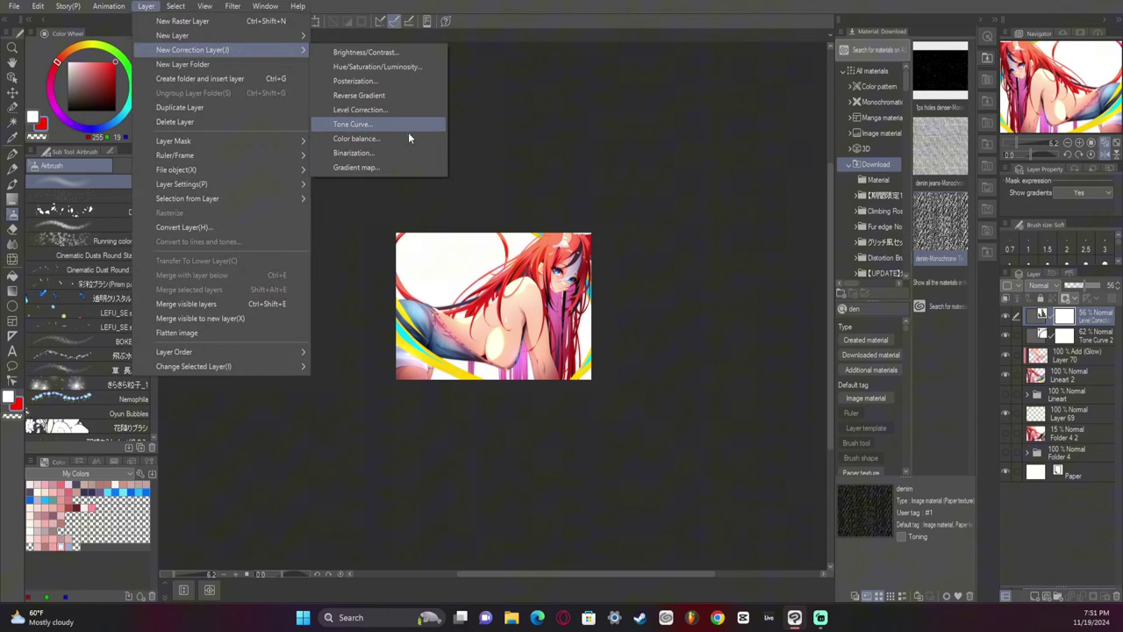
{"action": "left_click", "coordinate": [409, 134]}
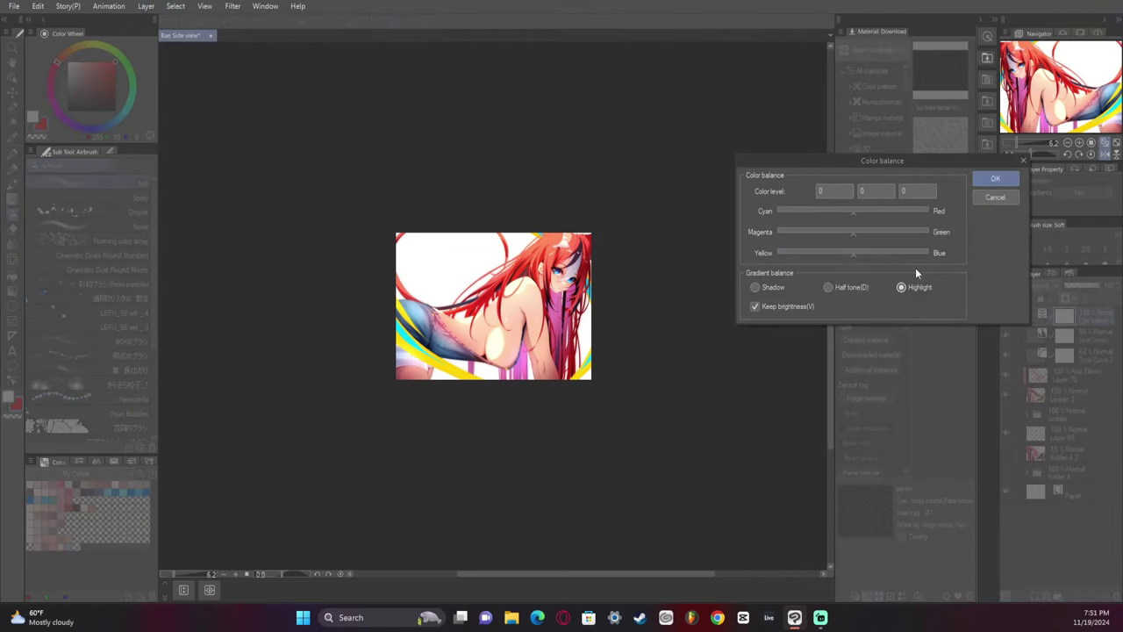
{"action": "left_click", "coordinate": [868, 210]}
{"action": "left_click", "coordinate": [846, 254]}
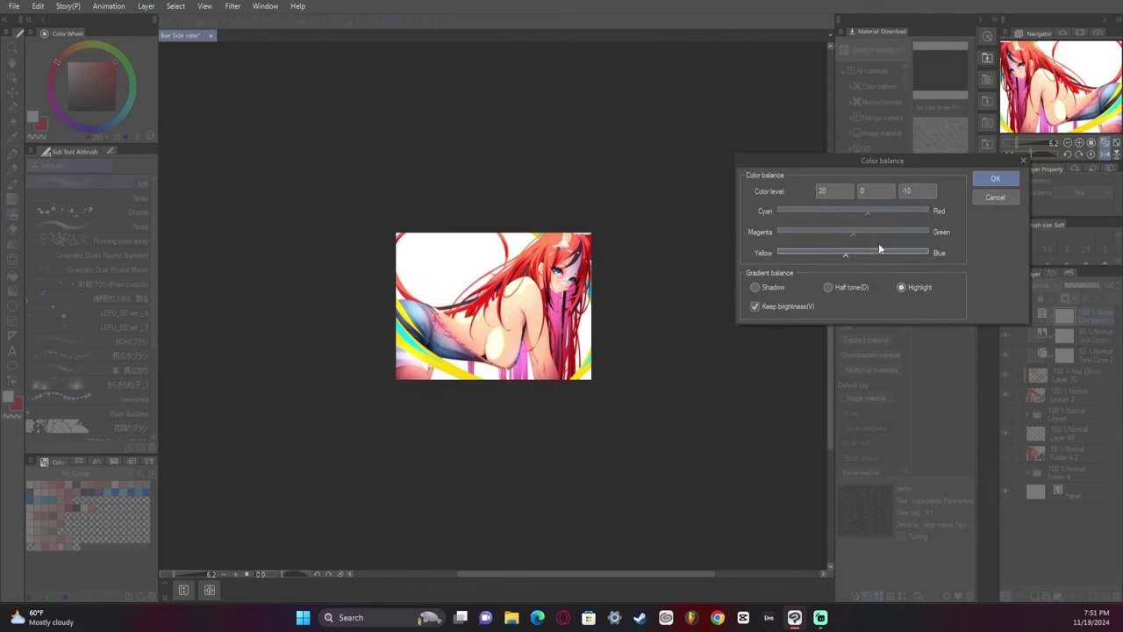
Push the half tones towards red and yellow, disable Keep brightness, set the shadows to 20, 0, 13, and apply the color balance.
{"action": "left_click", "coordinate": [840, 287]}
{"action": "left_click", "coordinate": [865, 213]}
{"action": "left_click", "coordinate": [842, 254]}
{"action": "left_click", "coordinate": [787, 307]}
{"action": "left_click", "coordinate": [870, 213]}
{"action": "left_click", "coordinate": [860, 253]}
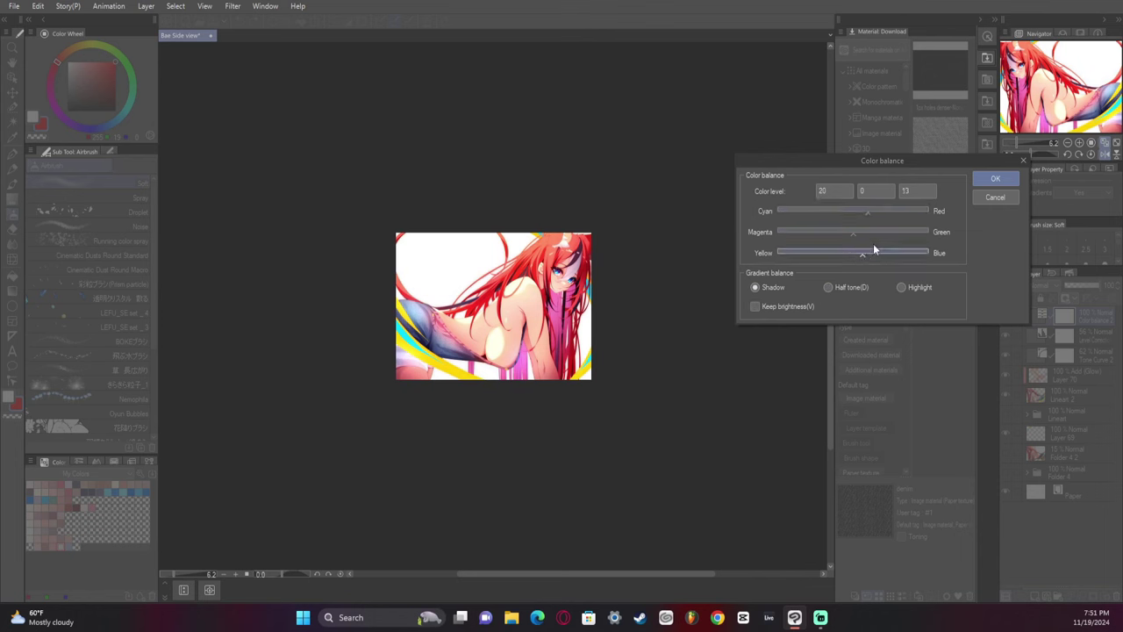
{"action": "left_click", "coordinate": [996, 180]}
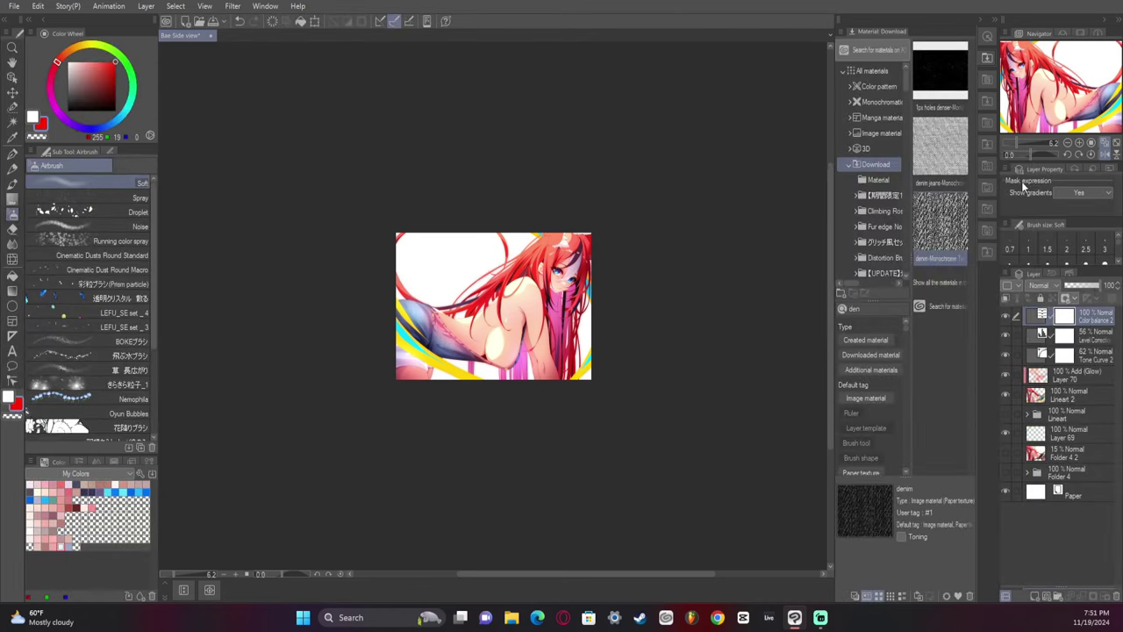
Set the opacity of Color balance 2 and the Level Correction layer to 57% and of Tone Curve 2 to 79%.
{"action": "left_click", "coordinate": [1088, 288]}
{"action": "left_click", "coordinate": [1093, 339]}
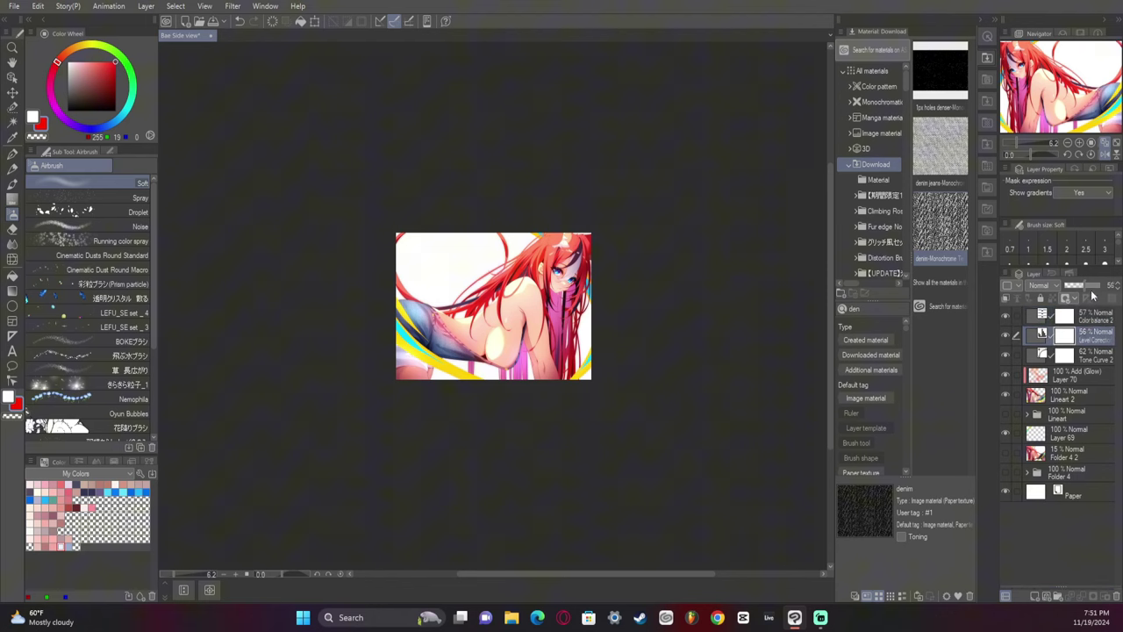
{"action": "left_click", "coordinate": [1092, 290]}
{"action": "left_click", "coordinate": [1086, 288]}
{"action": "left_click", "coordinate": [1082, 358]}
{"action": "left_click", "coordinate": [1095, 288]}
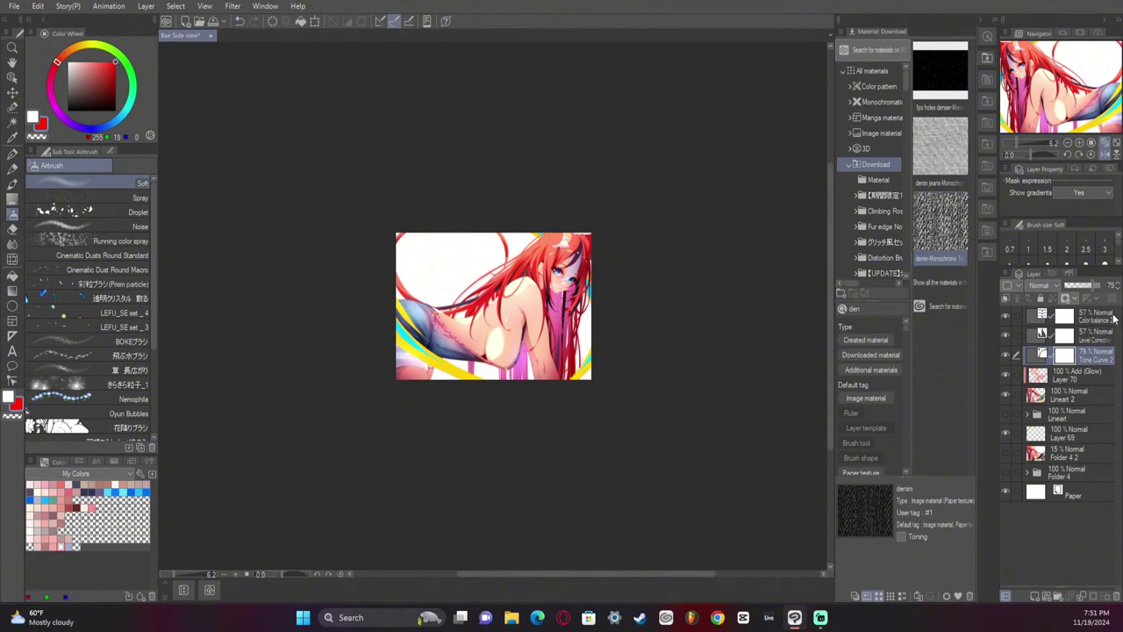
Compare the image without the Add (Glow) Layer 70 and set that layer's opacity to 97%.
{"action": "left_click", "coordinate": [1006, 375]}
{"action": "left_click", "coordinate": [1007, 379]}
{"action": "left_click", "coordinate": [1082, 381]}
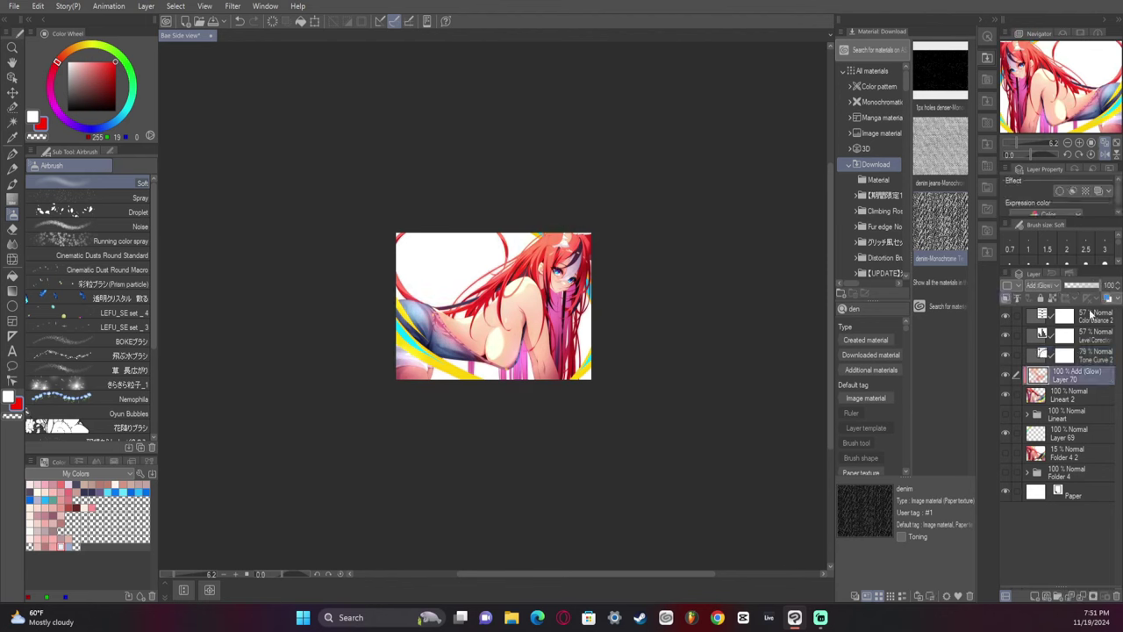
{"action": "left_click_drag", "start_coordinate": [1091, 291], "coordinate": [1088, 289]}
{"action": "left_click", "coordinate": [1098, 290]}
Add a raster layer above the correction layers for white specks with the Droplet airbrush.
{"action": "left_click", "coordinate": [1096, 318]}
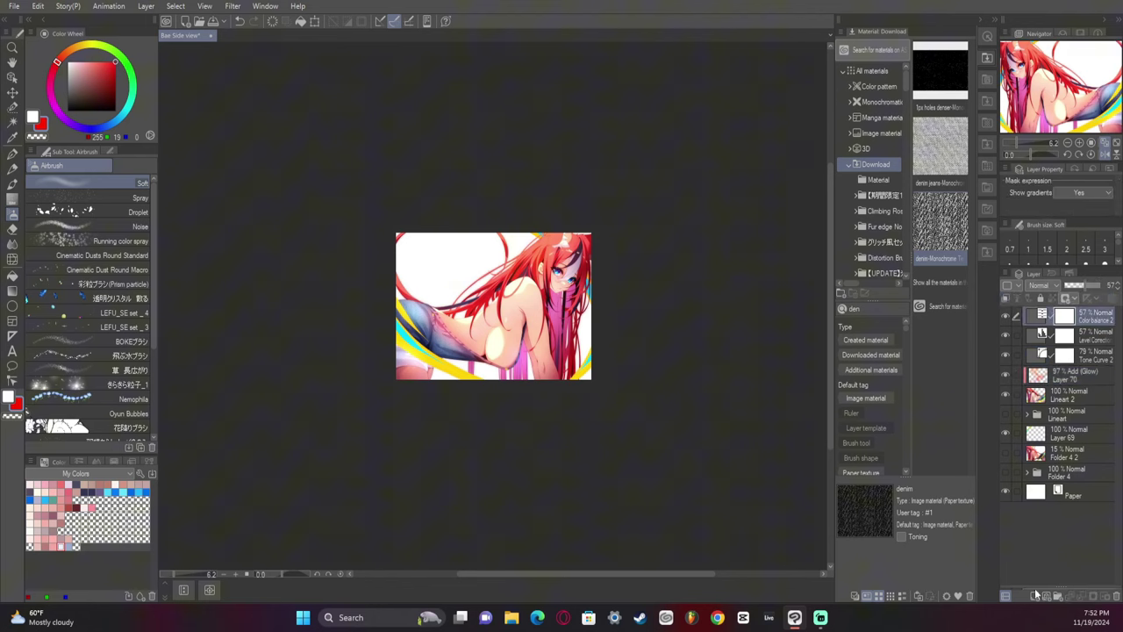
{"action": "left_click", "coordinate": [88, 211]}
{"action": "left_click", "coordinate": [1034, 596]}
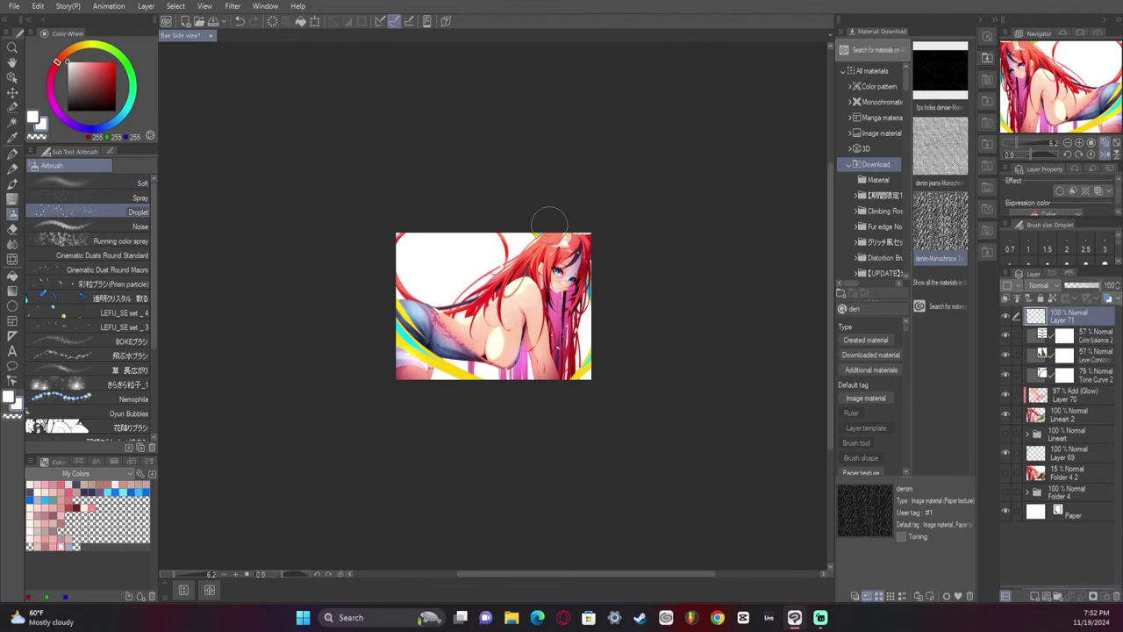
Show the Lineart folder and set the opacity of Lineart 2 to 52%, Color balance 2 to 77% and Tone Curve 2 to 90%.
{"action": "left_click", "coordinate": [1068, 415]}
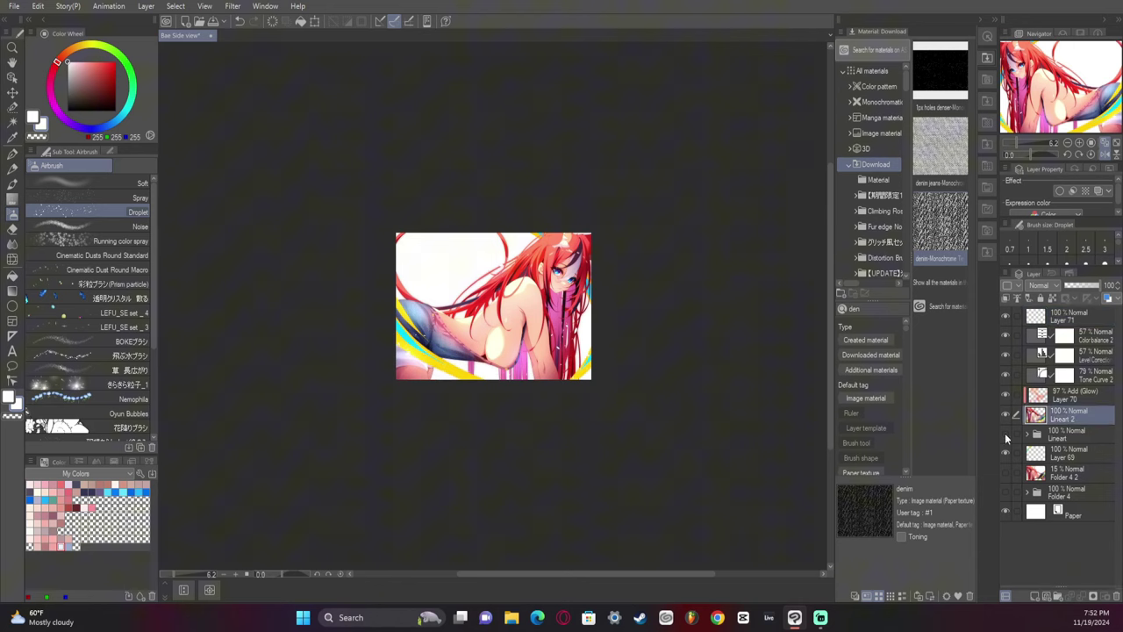
{"action": "left_click", "coordinate": [1006, 434]}
{"action": "left_click", "coordinate": [1080, 285]}
{"action": "left_click", "coordinate": [1096, 335]}
{"action": "left_click", "coordinate": [1091, 286]}
{"action": "left_click", "coordinate": [1095, 375]}
{"action": "left_click", "coordinate": [1096, 287]}
{"action": "left_click", "coordinate": [1078, 413]}
{"action": "left_click", "coordinate": [1082, 286]}
Add a Tone Curve correction layer above Layer 71, raising the red channel's midtones and pulling down its highlights.
{"action": "left_click", "coordinate": [1078, 320]}
{"action": "left_click", "coordinate": [146, 6]}
{"action": "mouse_move", "coordinate": [180, 54]}
{"action": "left_click", "coordinate": [341, 122]}
{"action": "left_click", "coordinate": [822, 108]}
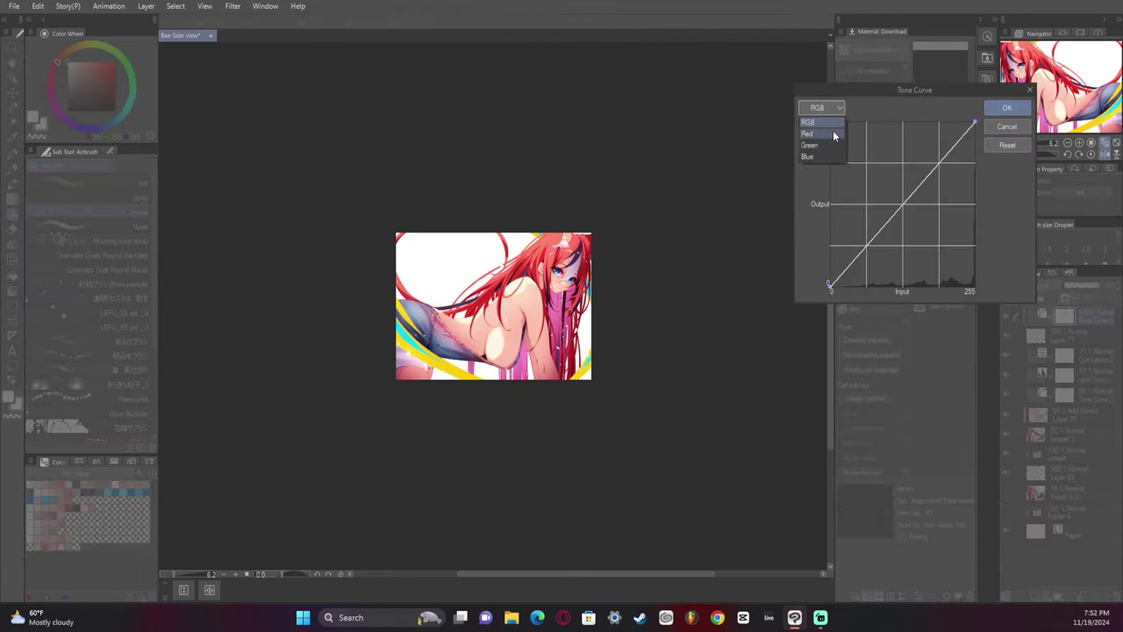
{"action": "left_click", "coordinate": [832, 134]}
{"action": "mouse_move", "coordinate": [900, 206]}
{"action": "left_mouse_down"}
{"action": "mouse_move", "coordinate": [892, 176]}
{"action": "mouse_move", "coordinate": [907, 186]}
{"action": "left_mouse_up"}
{"action": "left_click_drag", "start_coordinate": [942, 152], "coordinate": [945, 165]}
Slightly raise the shadows of the new tone curve's blue channel and apply the correction.
{"action": "left_click", "coordinate": [822, 108]}
{"action": "left_click", "coordinate": [830, 157]}
{"action": "left_click_drag", "start_coordinate": [866, 244], "coordinate": [865, 234]}
{"action": "left_click", "coordinate": [1007, 108]}
Set the opacity of Lineart 2 to 39% and of the Level Correction layer to 66%.
{"action": "left_click", "coordinate": [1071, 434]}
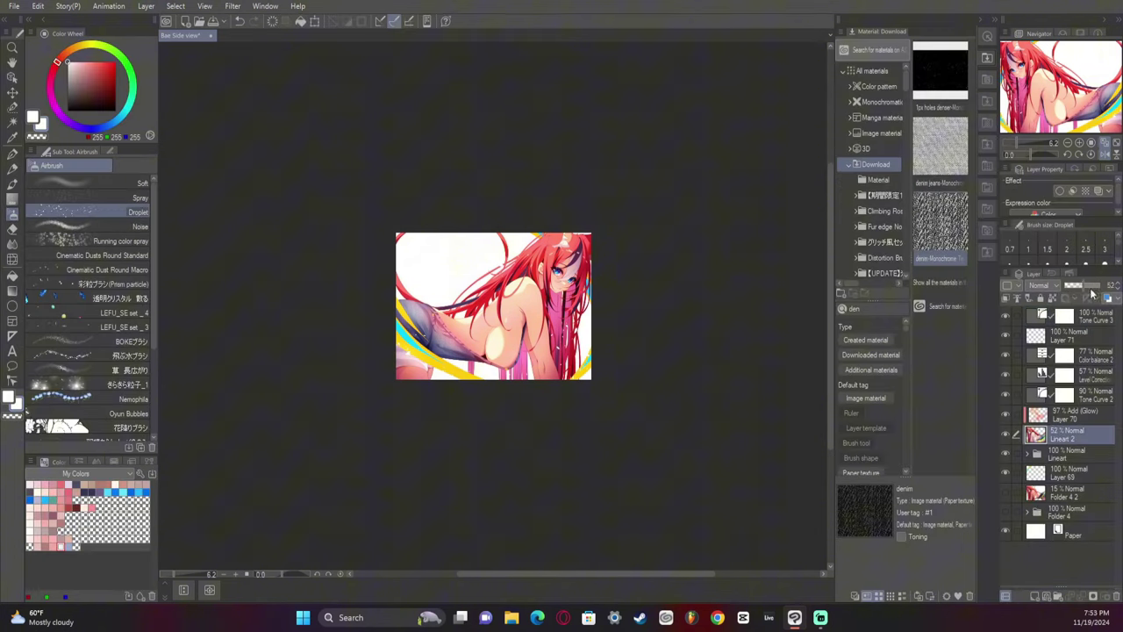
{"action": "left_click_drag", "start_coordinate": [1092, 286], "coordinate": [1087, 286]}
{"action": "left_click", "coordinate": [1084, 375]}
{"action": "left_click", "coordinate": [1074, 434]}
{"action": "left_click_drag", "start_coordinate": [1084, 286], "coordinate": [1078, 286]}
Hide the material list and move all layers above the paper into a new collapsed folder.
{"action": "left_click", "coordinate": [986, 58]}
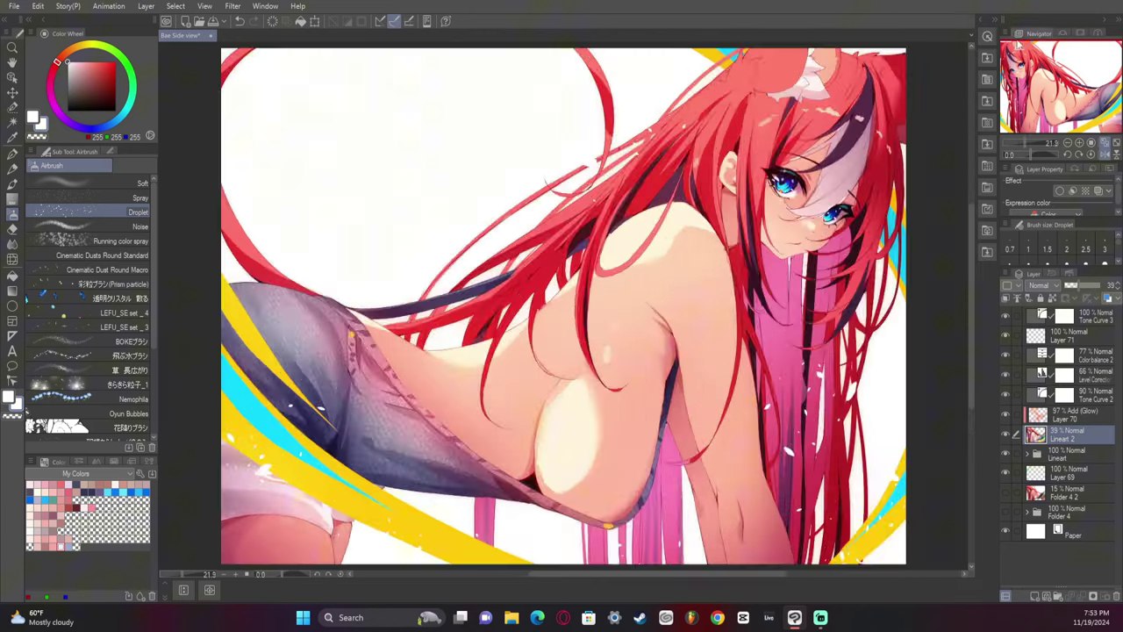
{"action": "left_click", "coordinate": [1067, 143]}
{"action": "left_click", "coordinate": [1067, 143]}
{"action": "left_click", "coordinate": [1092, 318]}
{"action": "left_click", "coordinate": [1057, 596]}
{"action": "left_click", "coordinate": [1088, 335]}
{"action": "left_click", "coordinate": [1075, 530], "text": "shift"}
{"action": "left_click_drag", "start_coordinate": [1074, 530], "coordinate": [1037, 316]}
{"action": "left_click", "coordinate": [1026, 315]}
Add a raster layer above Folder 6, clip it to the folder below, and set its blending mode to Multiply.
{"action": "left_click", "coordinate": [1034, 596]}
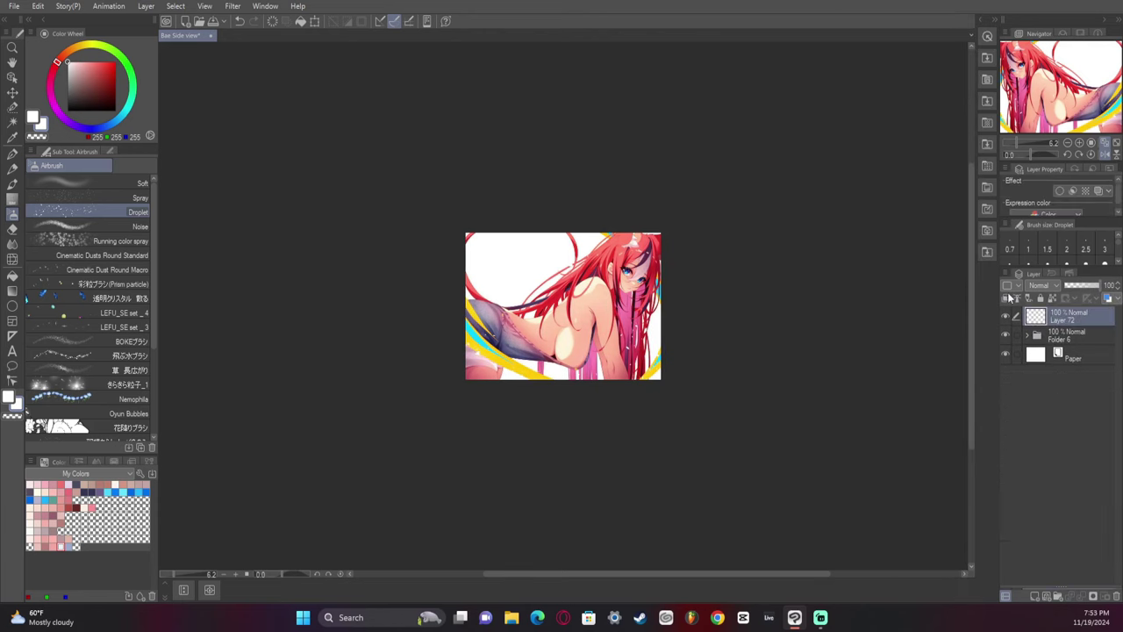
{"action": "left_click", "coordinate": [1005, 299]}
{"action": "left_click", "coordinate": [1042, 285]}
{"action": "left_click", "coordinate": [1042, 318]}
Choose the Soft airbrush in a muted red (168, 134, 131) and try shading over the jeans, undoing the strokes.
{"action": "left_click", "coordinate": [86, 75]}
{"action": "left_click", "coordinate": [97, 183]}
{"action": "key", "text": "ctrl+z"}
{"action": "left_click", "coordinate": [77, 79]}
{"action": "mouse_move", "coordinate": [472, 307]}
{"action": "left_mouse_down"}
{"action": "mouse_move", "coordinate": [494, 357]}
{"action": "mouse_move", "coordinate": [520, 361]}
{"action": "left_mouse_up"}
{"action": "key", "text": "ctrl+z"}
Select the contents of Layer 68 inside Folder 6's Lineart folder and invert the selection.
{"action": "left_click", "coordinate": [1066, 335]}
{"action": "left_click", "coordinate": [1027, 335]}
{"action": "left_click", "coordinate": [1055, 510], "text": "ctrl"}
{"action": "left_click", "coordinate": [347, 21]}
Airbrush soft muted red (168, 134, 131) shading across the figure on the Multiply layer.
{"action": "left_click", "coordinate": [1072, 316]}
{"action": "left_click_drag", "start_coordinate": [441, 265], "coordinate": [795, 521]}
{"action": "left_click_drag", "start_coordinate": [615, 386], "coordinate": [490, 392]}
Erase the shading over the jeans with transparent colour, clear the selection, and return the canvas view to its unflipped orientation.
{"action": "left_click", "coordinate": [36, 136]}
{"action": "left_click_drag", "start_coordinate": [481, 303], "coordinate": [512, 381]}
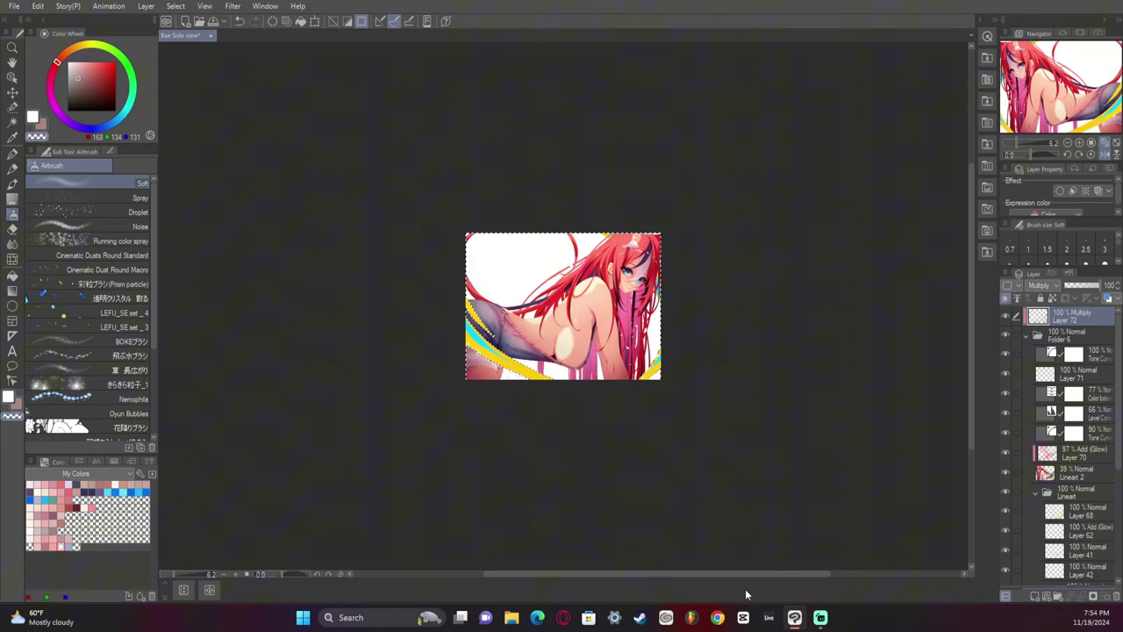
{"action": "key", "text": "ctrl+d"}
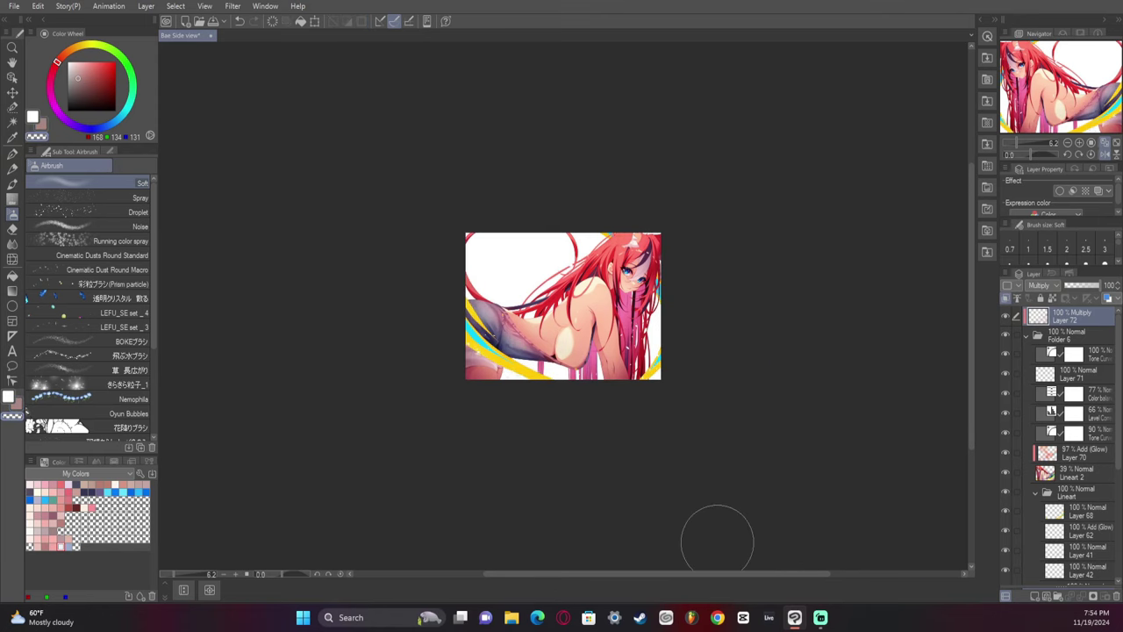
{"action": "left_click", "coordinate": [1105, 155]}
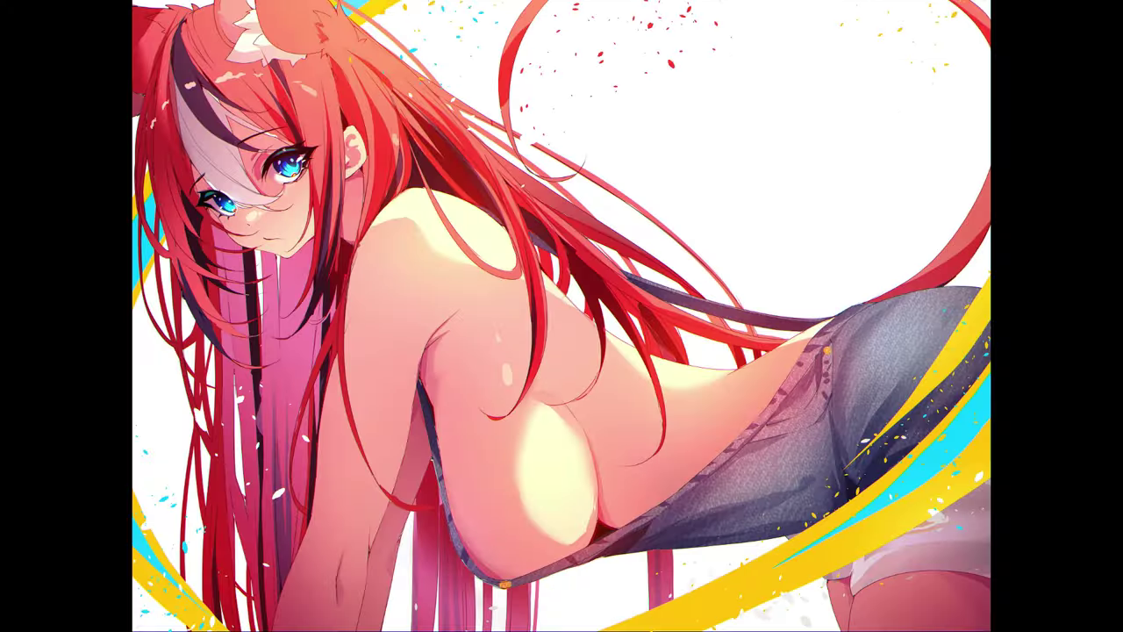